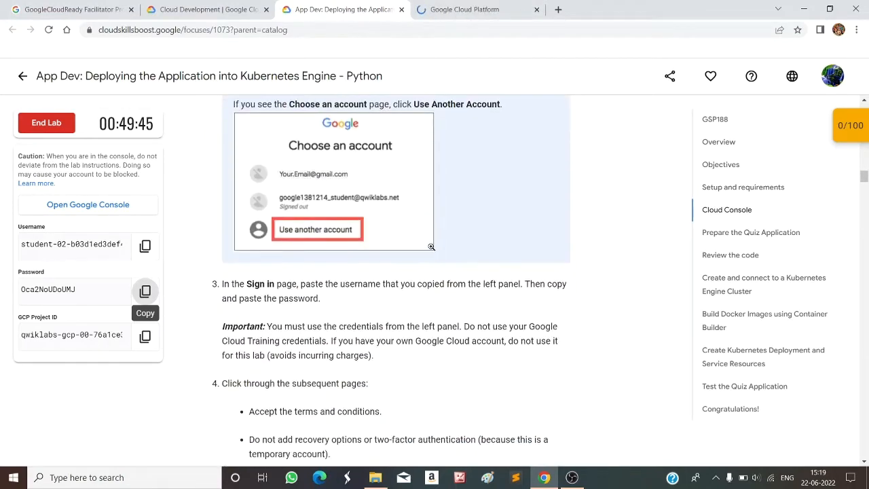
- Copy the gcloud auth list command from the lab instructions, run it in Cloud Shell and authorize the credentials request
scroll(409, 244, down, 3)
scroll(409, 253, down, 9)
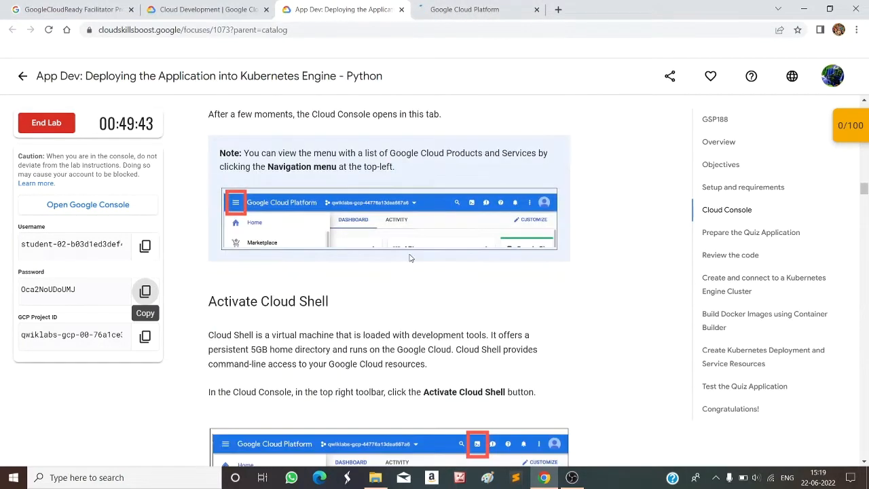
scroll(532, 330, down, 3)
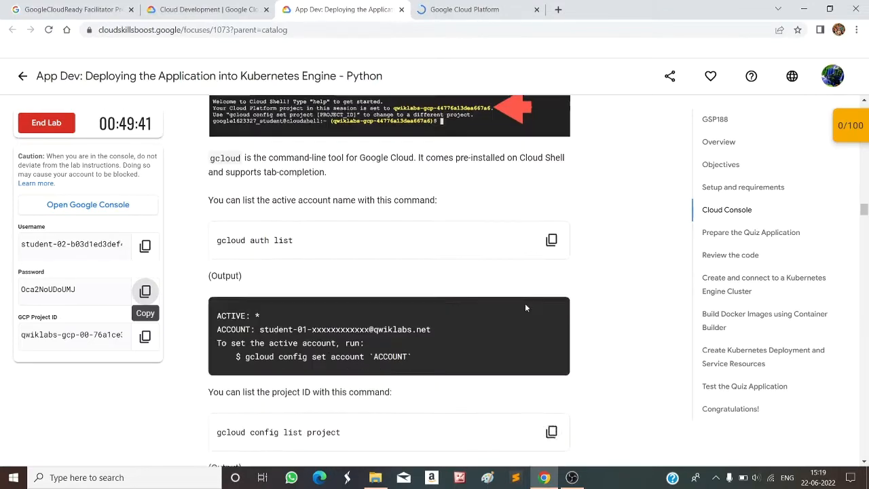
click(551, 240)
key(ctrl+Tab)
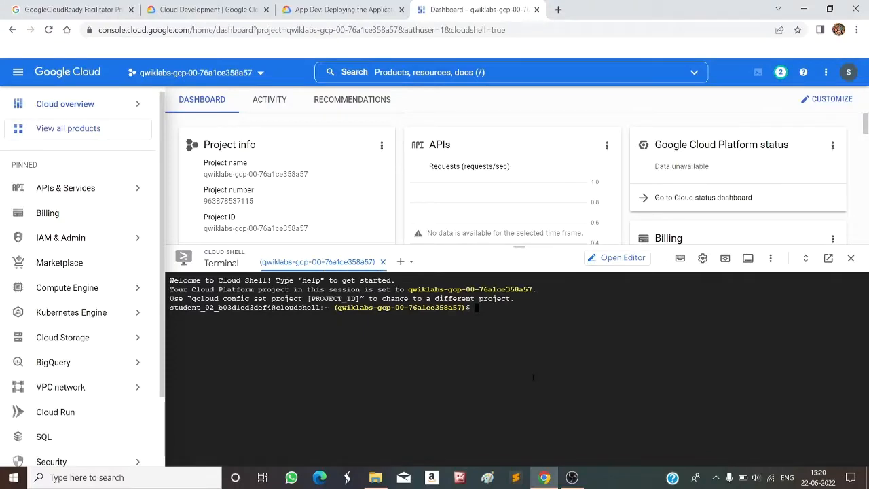
key(ctrl+v)
key(Return)
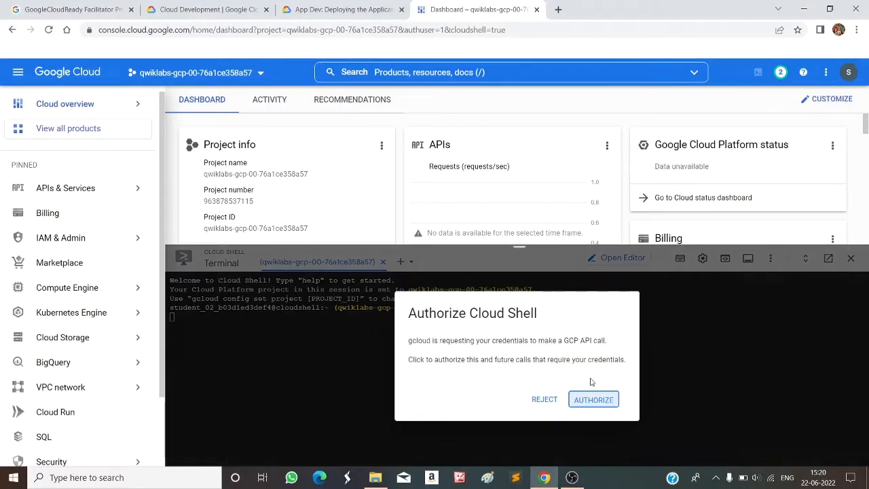
click(597, 398)
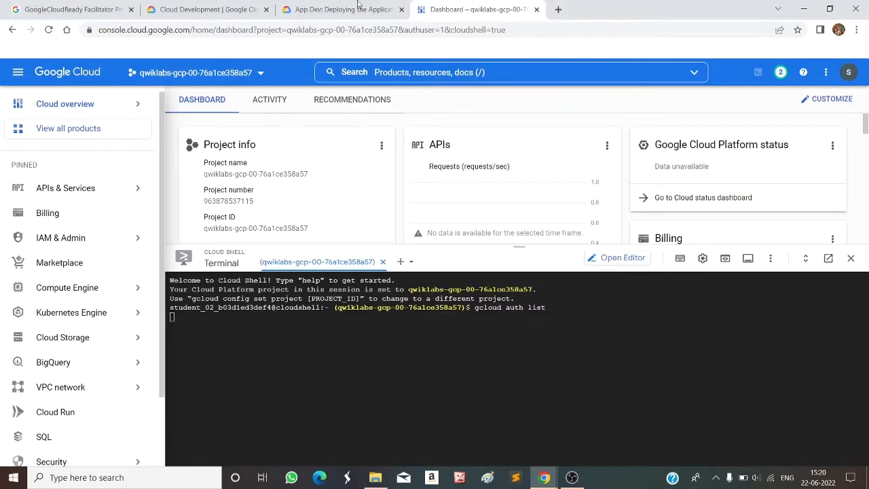
- Copy gcloud config list project from the lab instructions and run it in Cloud Shell
click(373, 9)
scroll(528, 310, down, 2)
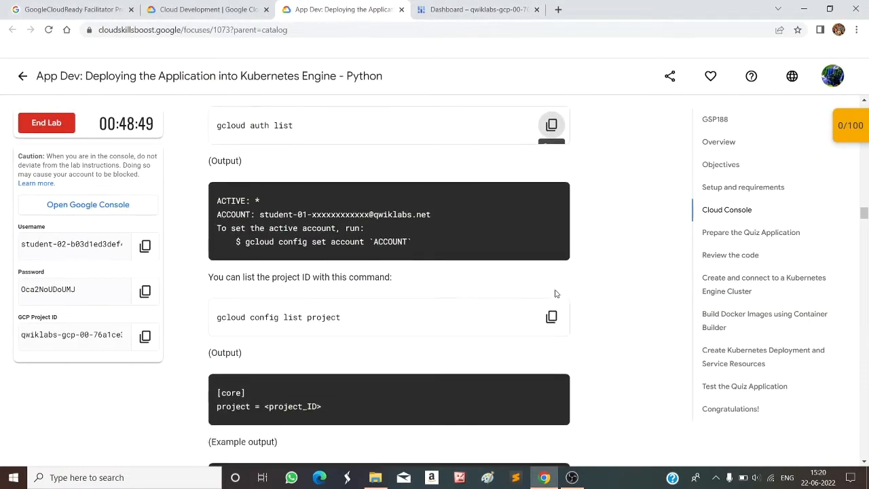
click(551, 317)
click(491, 6)
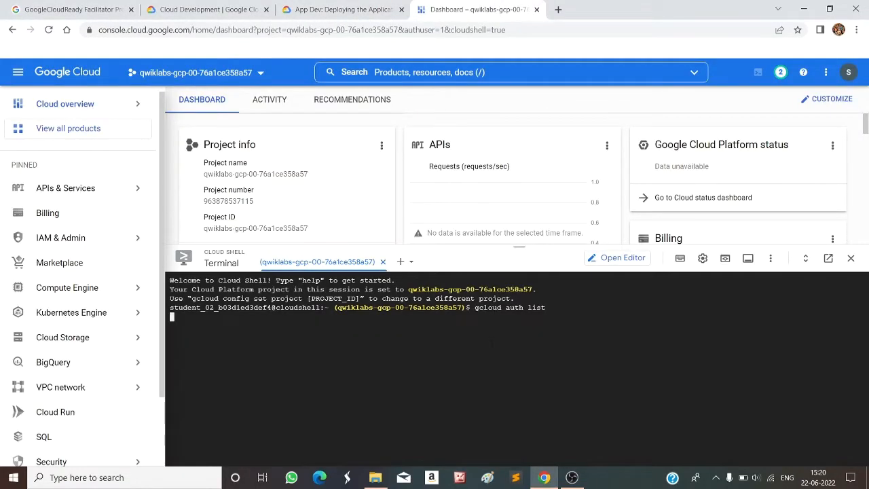
key(ctrl+v)
key(Return)
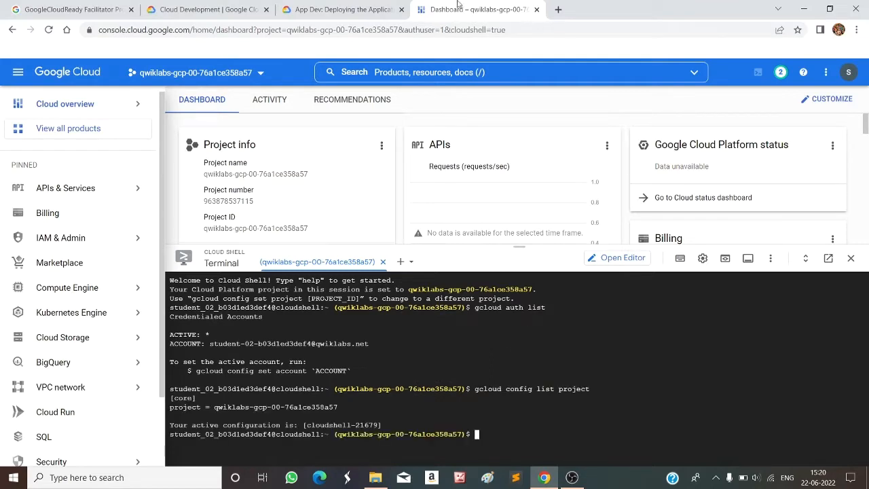
click(343, 9)
scroll(437, 295, down, 5)
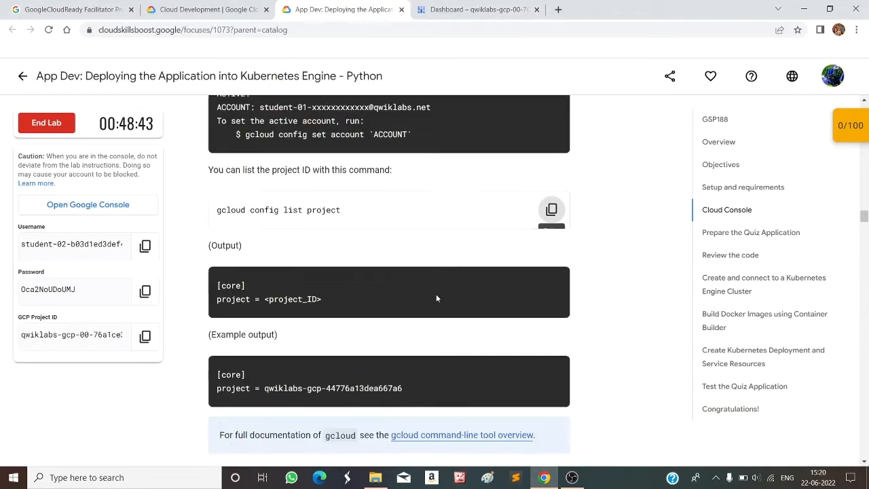
scroll(311, 302, down, 5)
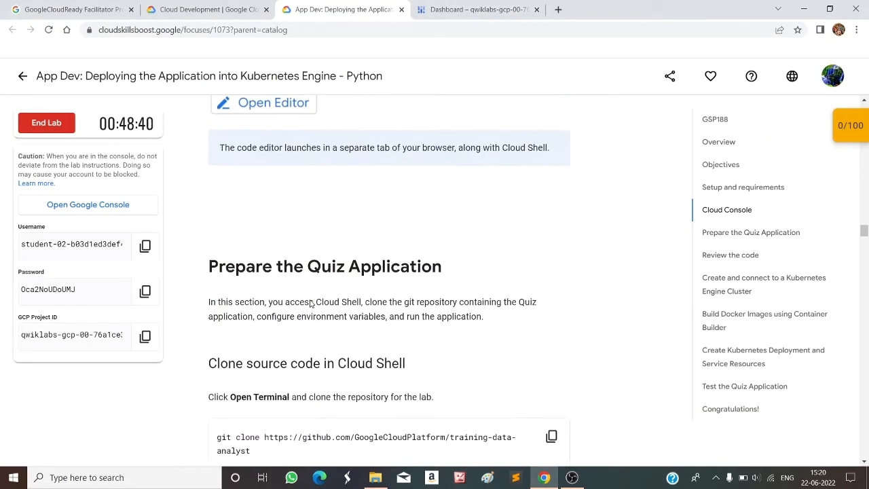
click(551, 267)
key(ctrl+Tab)
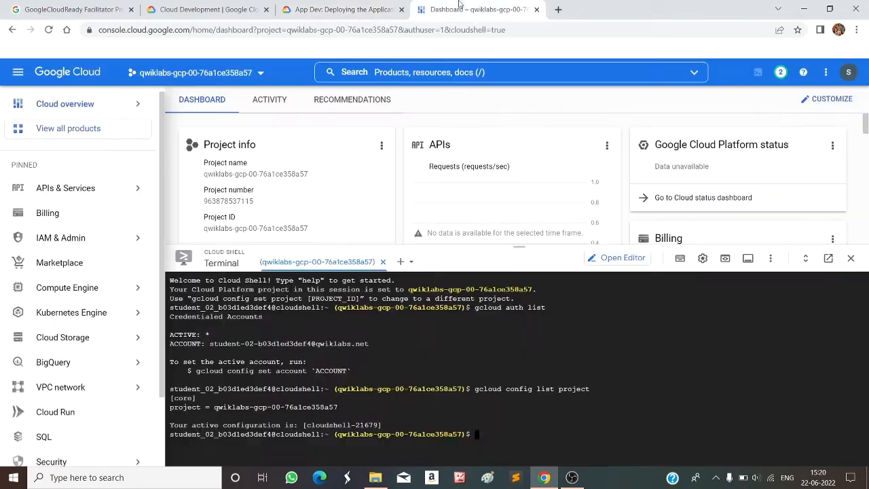
key(ctrl+v)
key(Return)
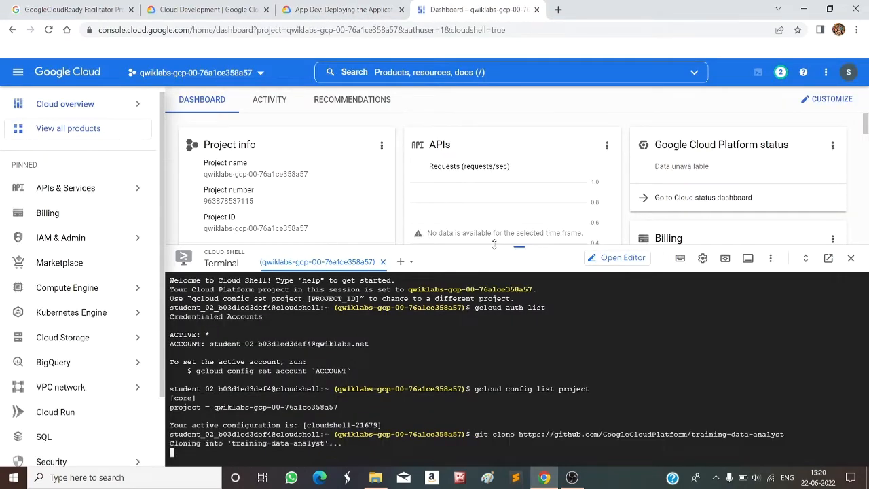
- Create the soft link ~/kubernetesengine to ~/training-data-analyst/courses/developingapps/v1.2/python/kubernetesengine in Cloud Shell with the lab's ln -s command
click(342, 10)
scroll(550, 272, down, 3)
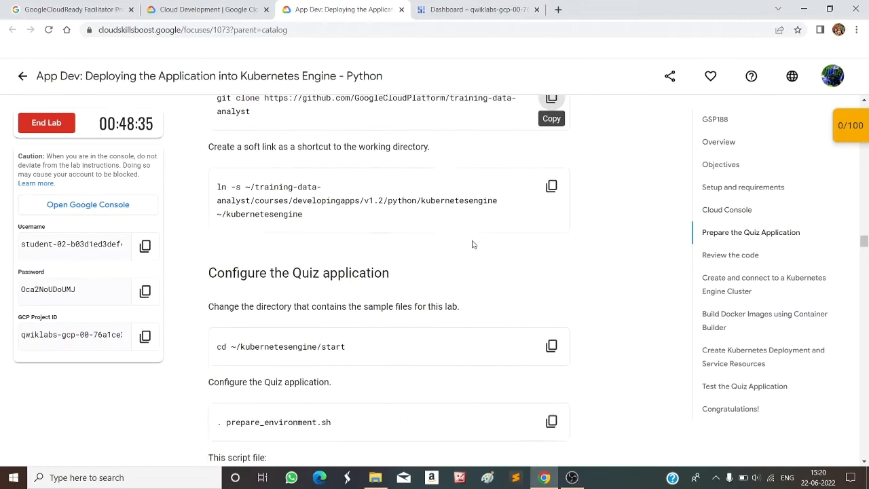
click(550, 184)
click(475, 9)
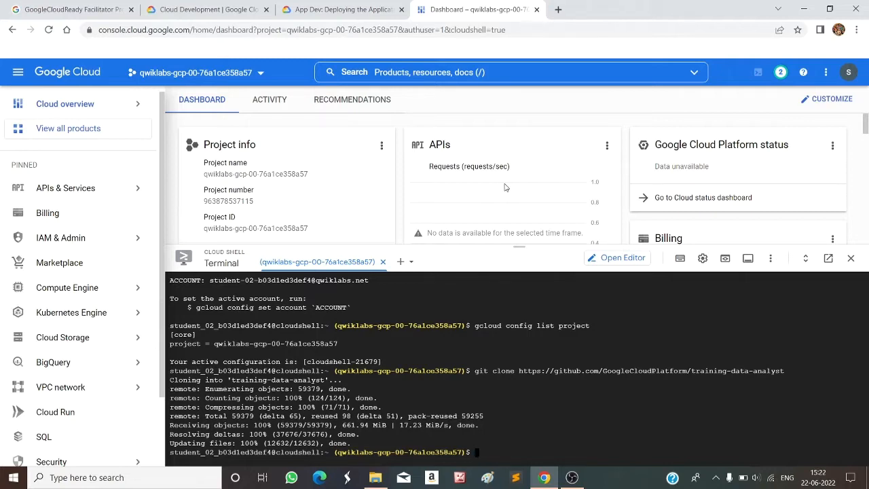
key(ctrl+v)
key(Return)
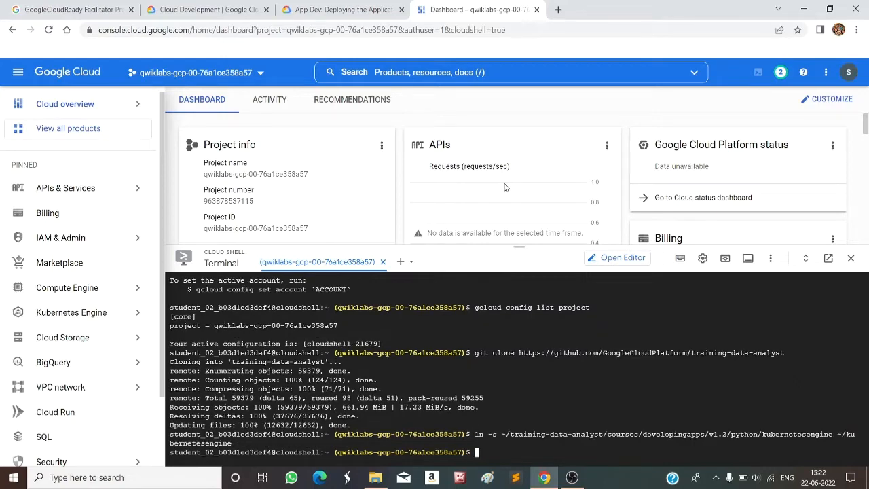
- Change the Cloud Shell working directory with the lab's command cd ~/kubernetesengine/start
click(314, 7)
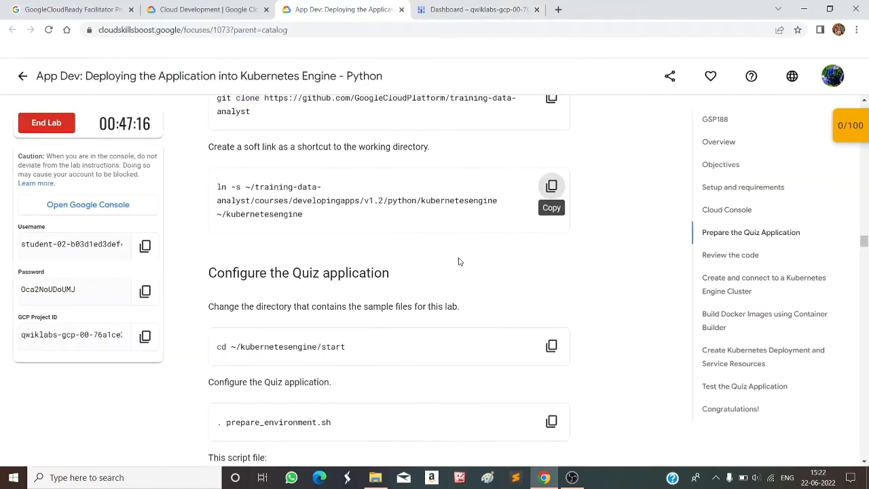
scroll(530, 305, down, 1)
click(551, 289)
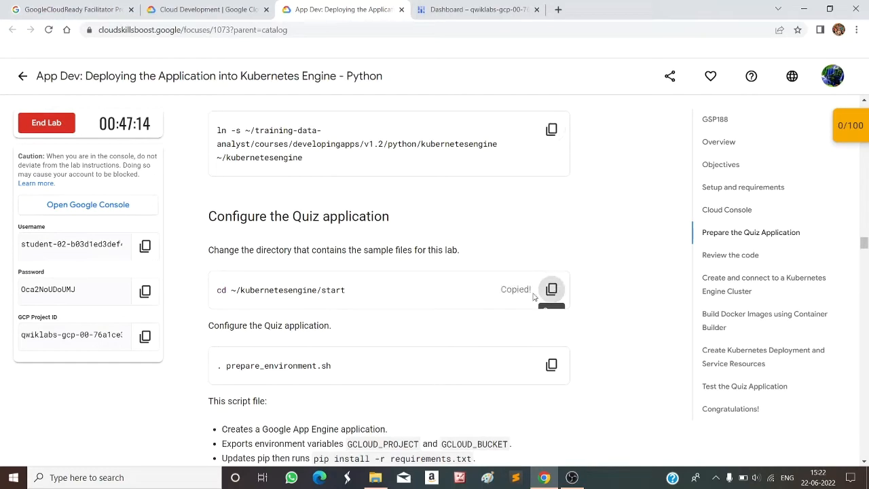
click(461, 8)
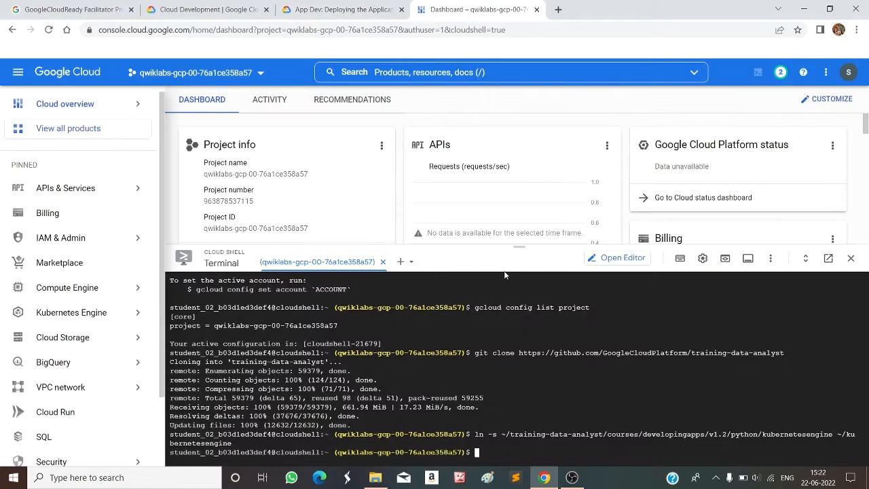
key(ctrl+v)
key(Return)
- Configure the Quiz application by copying . prepare_environment.sh from the lab instructions and running it in Cloud Shell
key(ctrl+Page_Up)
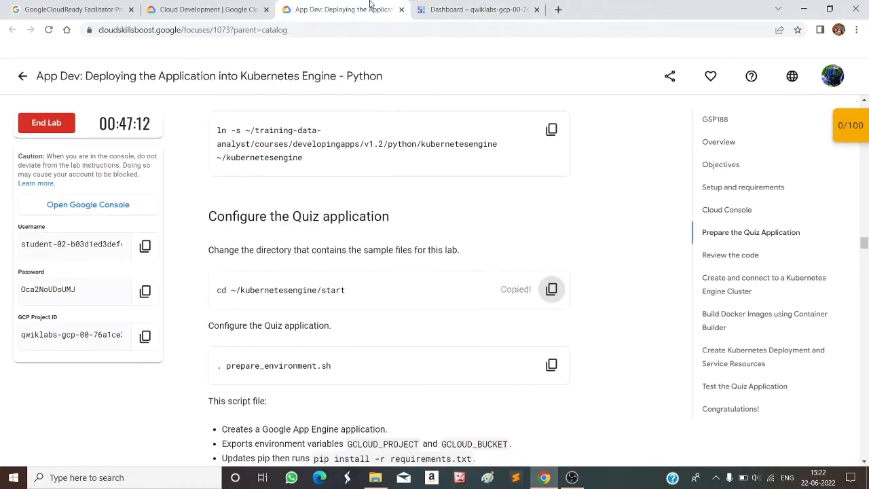
click(551, 365)
key(ctrl+Page_Down)
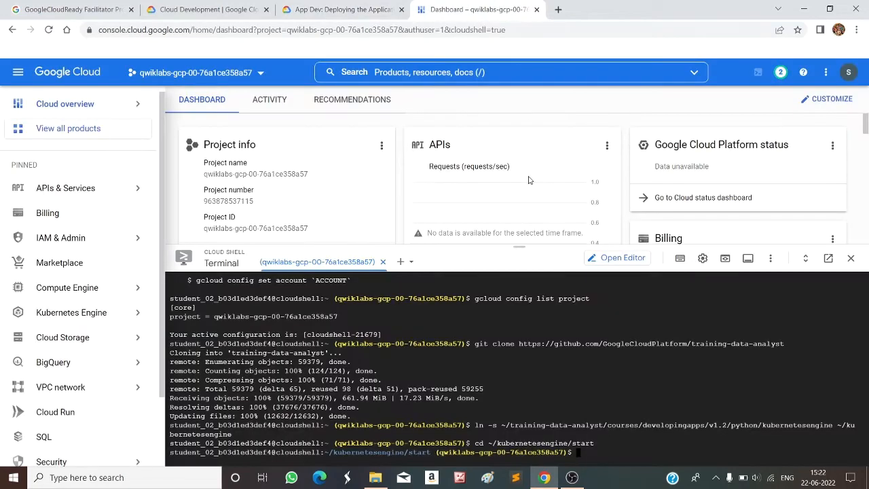
key(ctrl+v)
key(Return)
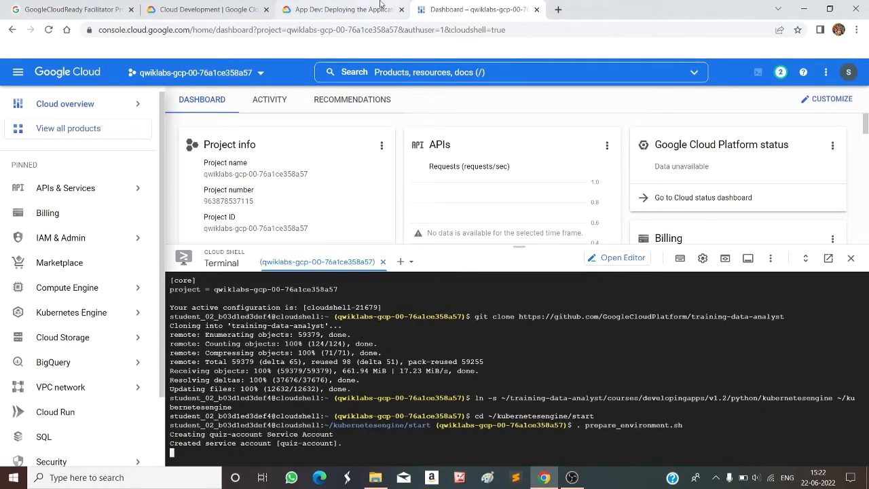
- Check the running environment script's output in Cloud Shell against the example output message in the lab instructions
click(382, 5)
scroll(481, 298, down, 5)
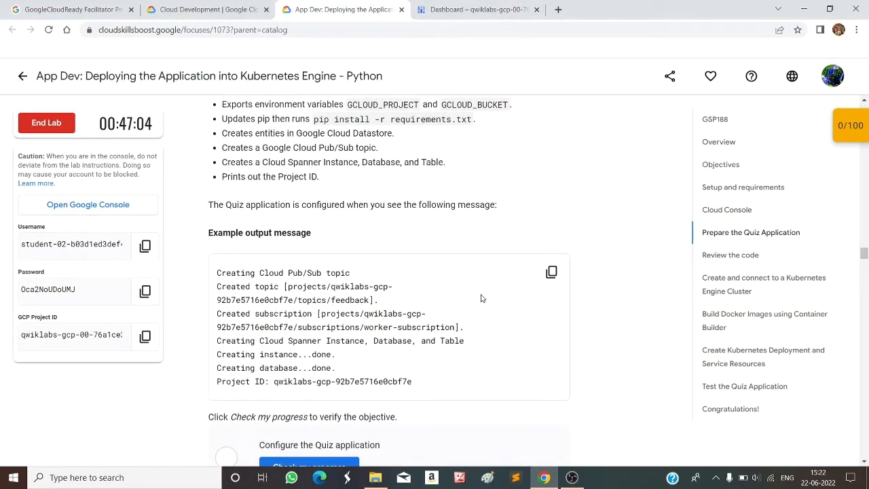
scroll(482, 298, down, 3)
click(471, 9)
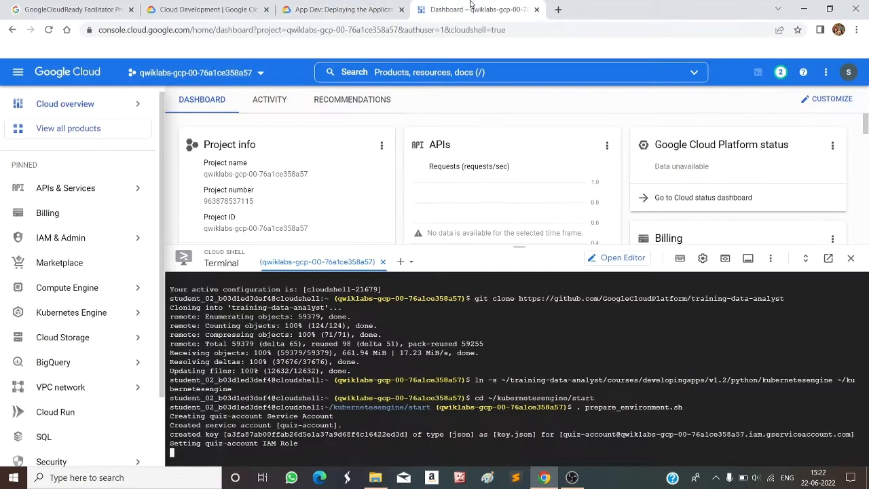
click(362, 6)
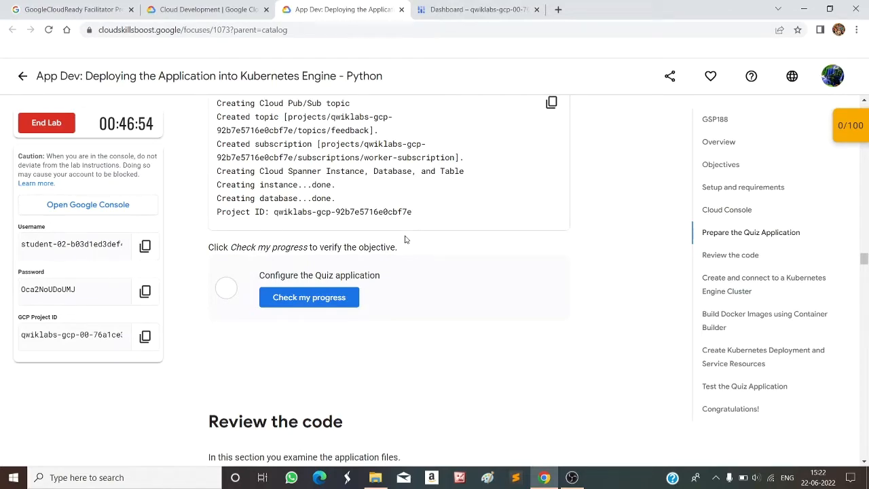
click(475, 9)
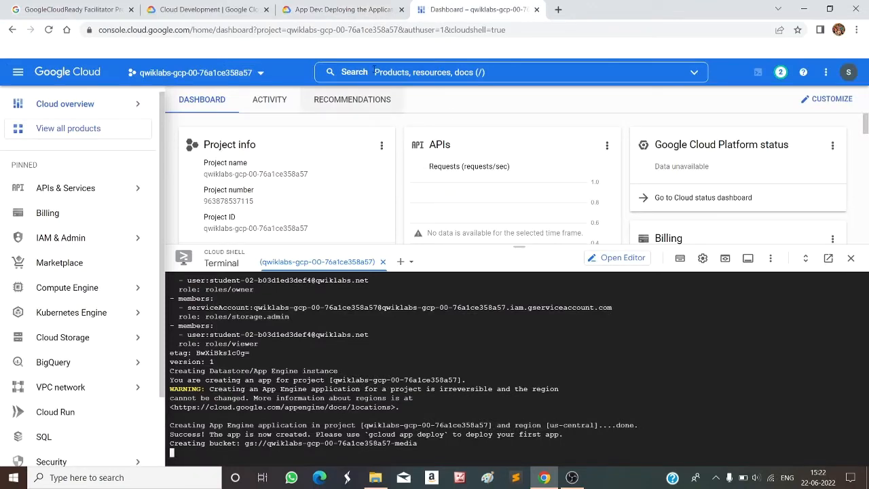
- Copy "Kubernetes Engine" from the cluster creation instructions, search the Cloud console for it and open the Kubernetes Engine page
click(343, 10)
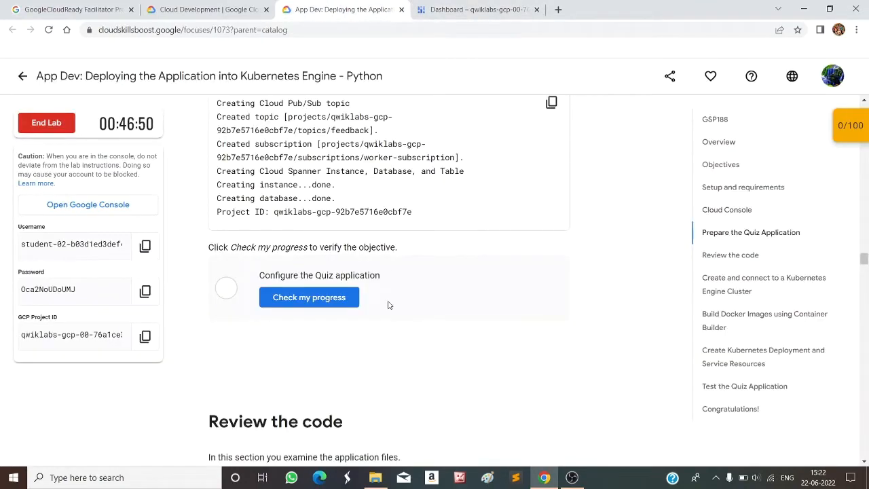
scroll(388, 305, down, 5)
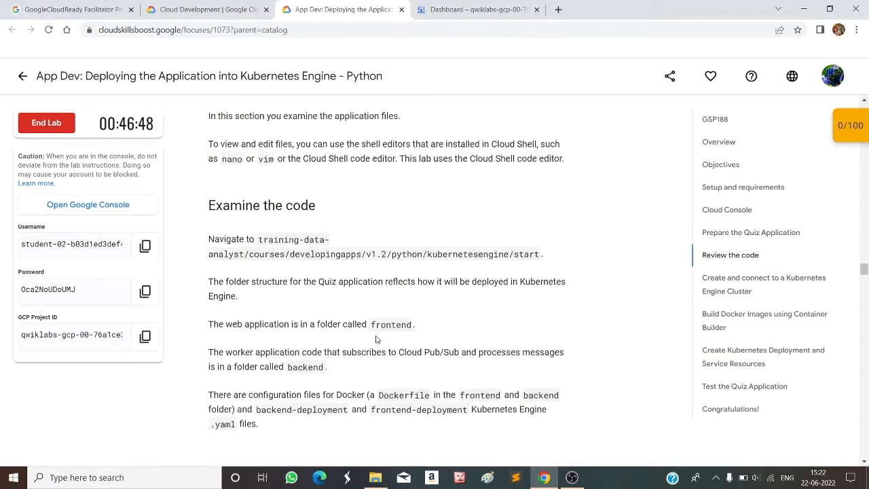
scroll(376, 339, down, 7)
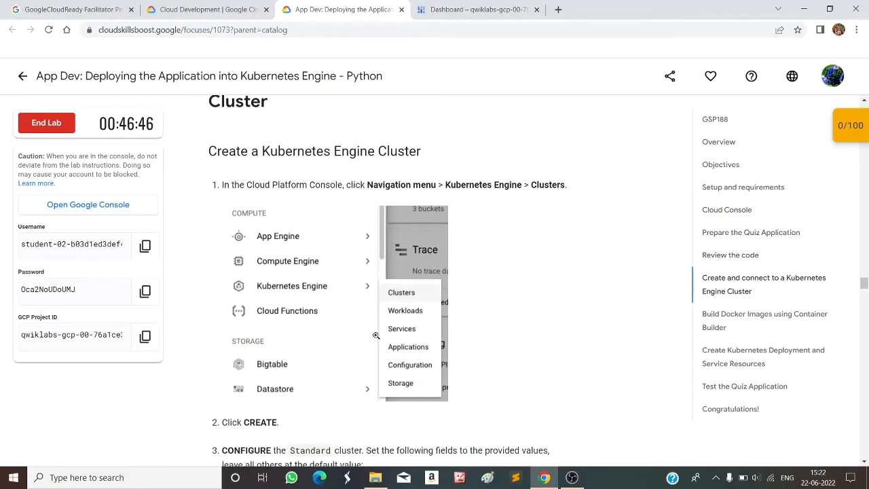
drag(367, 185, 569, 185)
click(533, 185)
drag(445, 185, 524, 186)
click(478, 9)
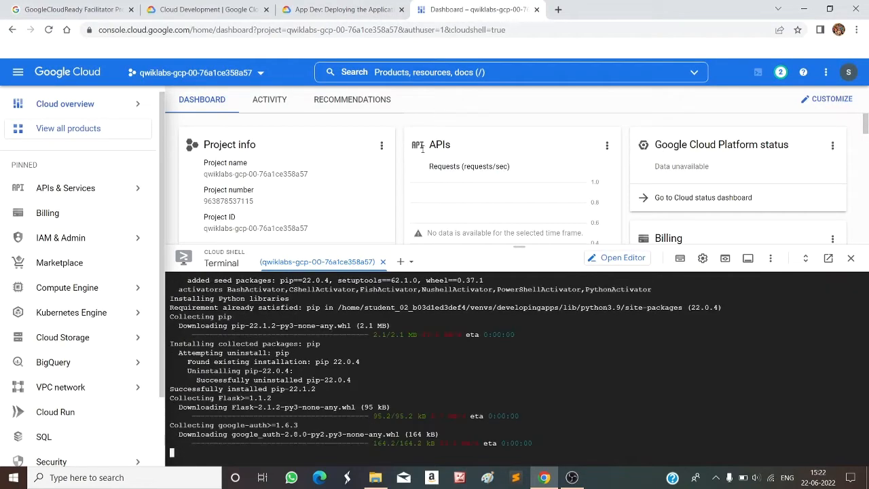
click(433, 75)
key(ctrl+v)
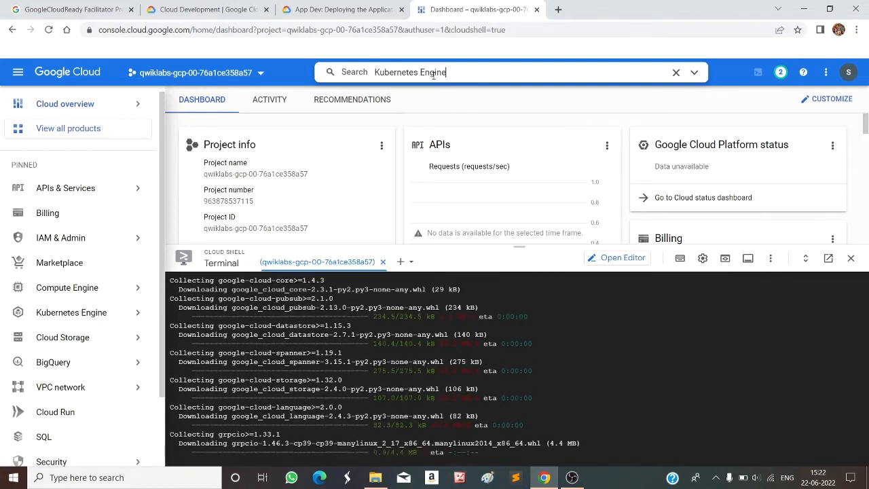
key(Return)
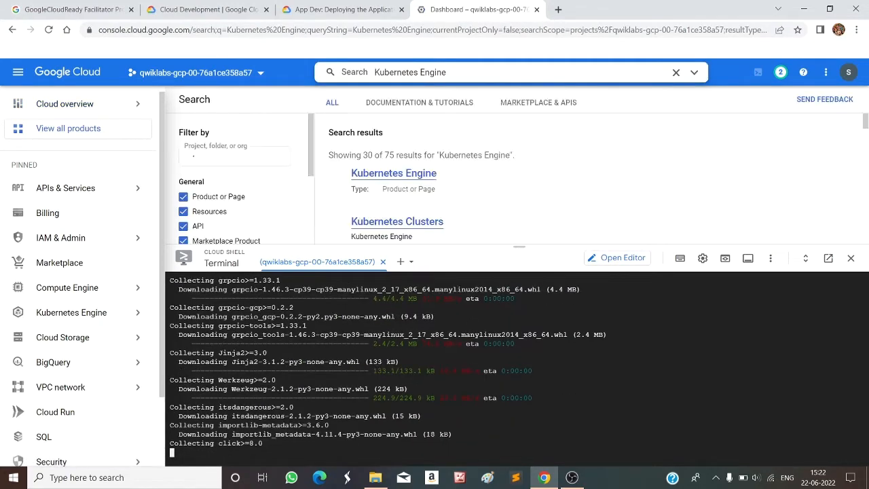
click(254, 171)
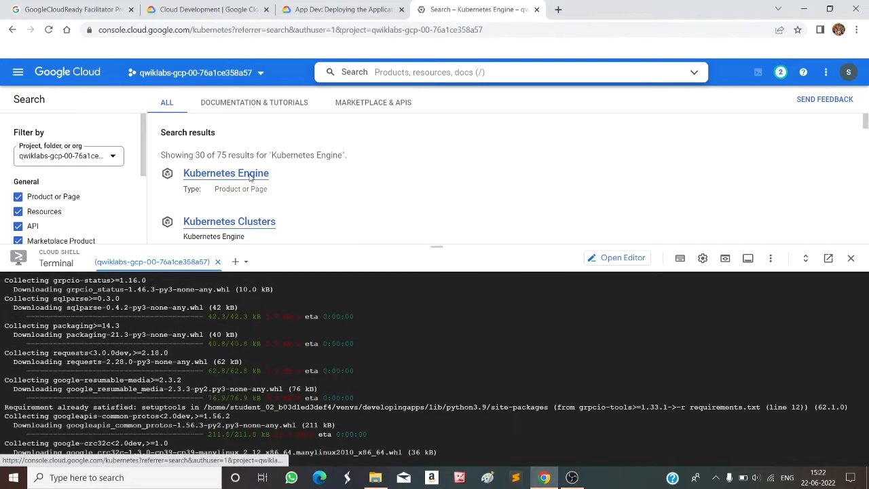
- Copy the cluster name quiz-cluster from the lab instructions and start creating a cluster on the Kubernetes clusters page
click(306, 8)
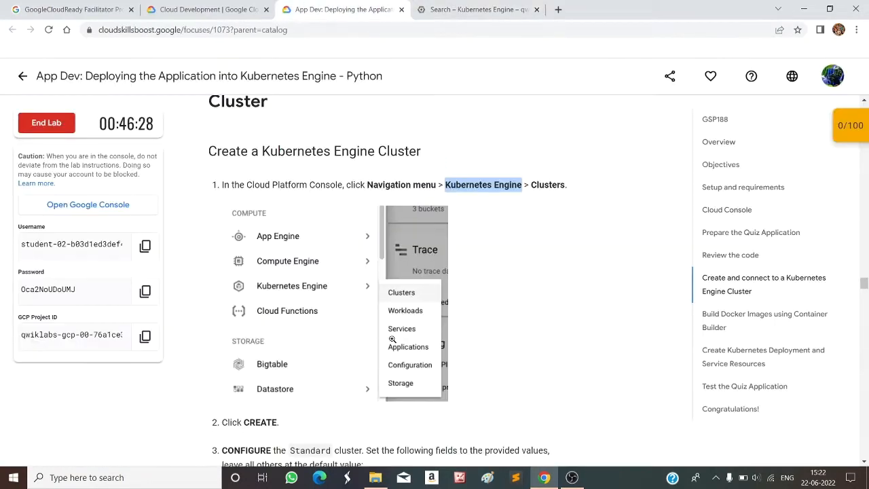
scroll(293, 317, down, 2)
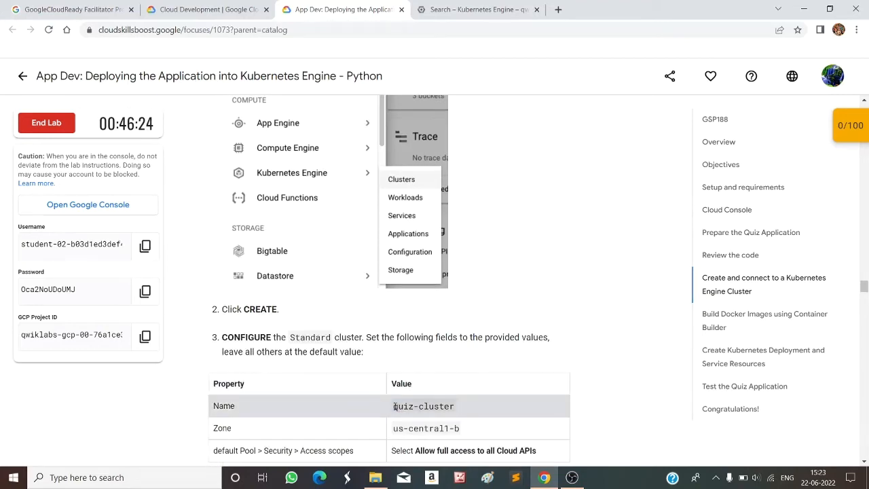
drag(394, 406, 458, 409)
key(ctrl+c)
click(475, 9)
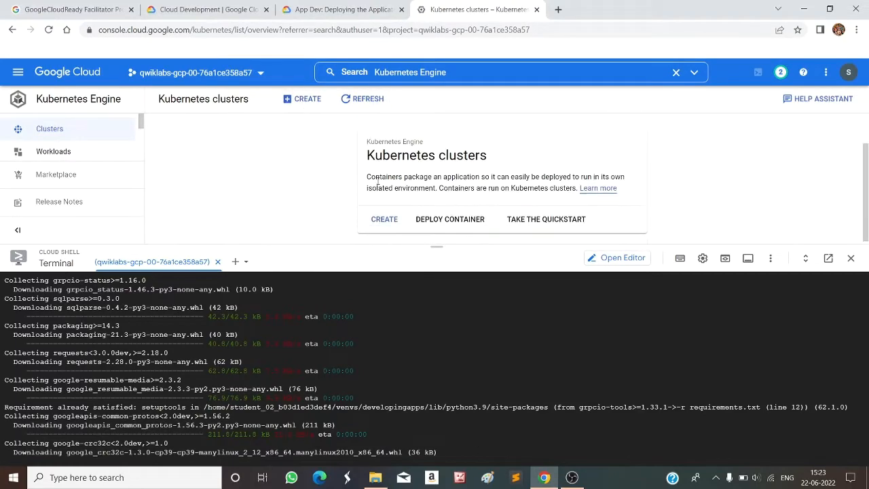
click(303, 99)
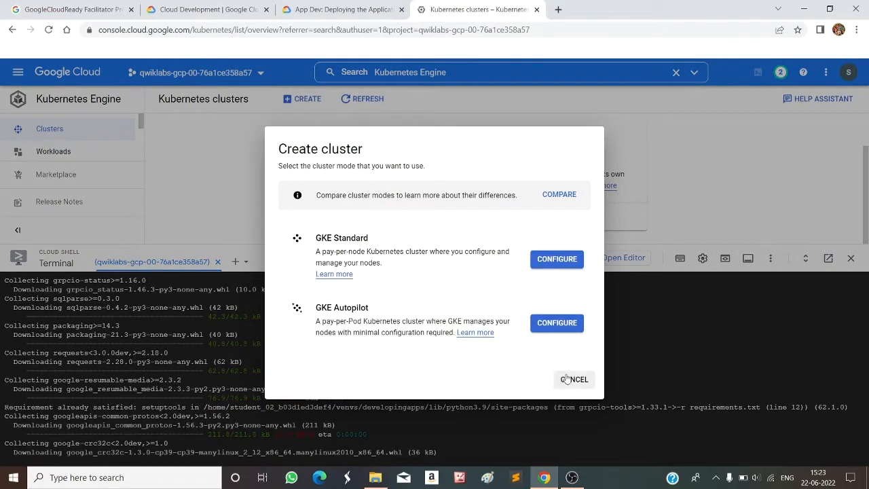
- Recheck the cluster creation instructions in the lab and choose to configure a GKE Standard cluster
click(306, 9)
scroll(348, 321, up, 2)
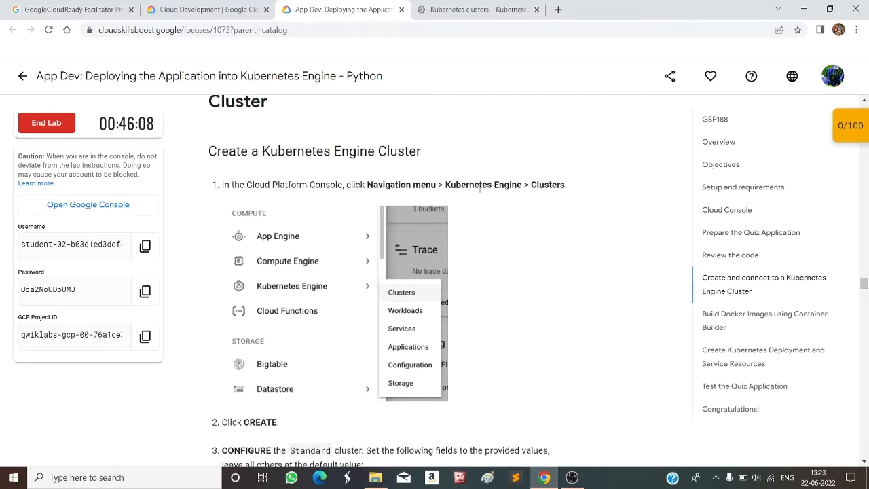
click(453, 9)
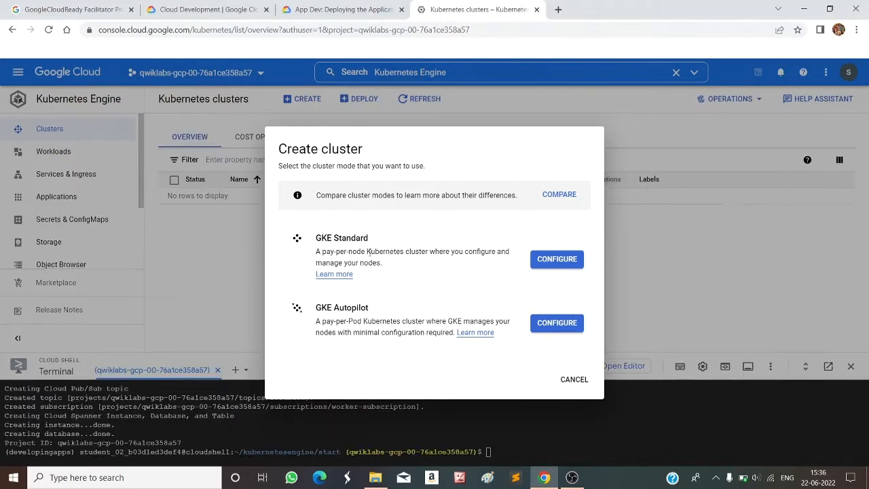
drag(336, 236, 385, 241)
click(550, 263)
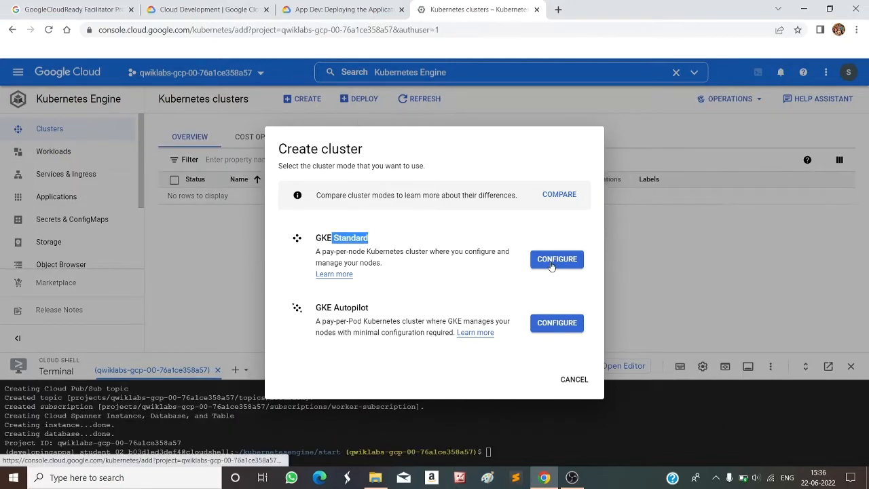
- Copy quiz-cluster from the lab's property table and set it as the name of the new cluster
key(ctrl+shift+Tab)
scroll(442, 265, down, 5)
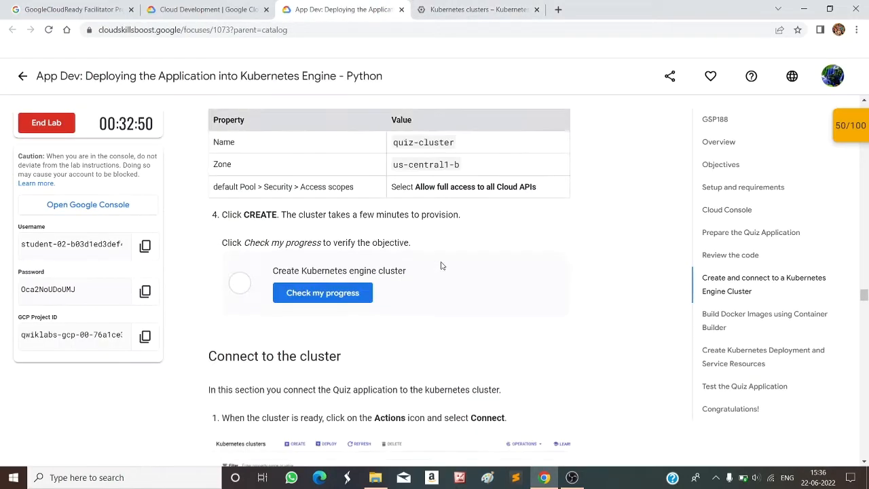
drag(392, 142, 435, 143)
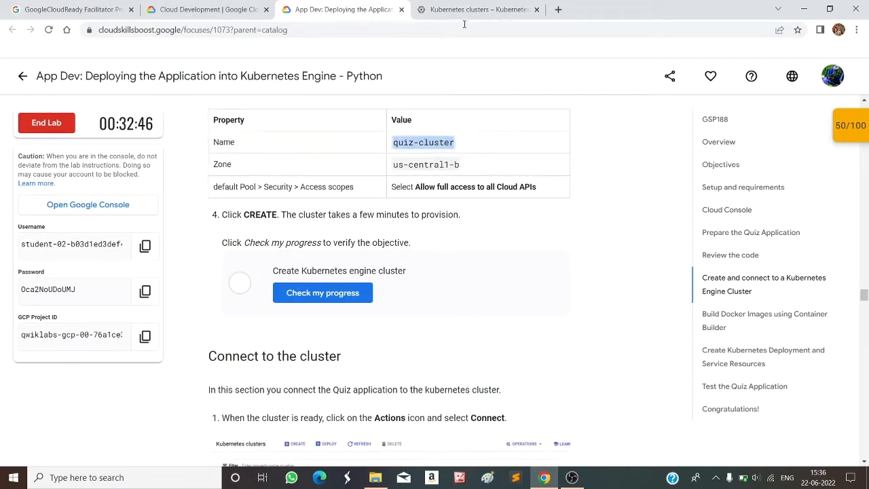
key(ctrl+Tab)
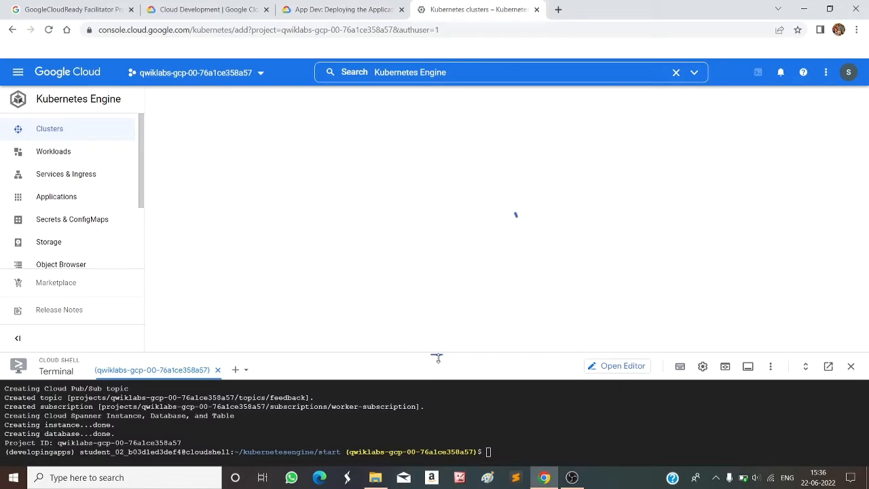
drag(441, 328, 441, 285)
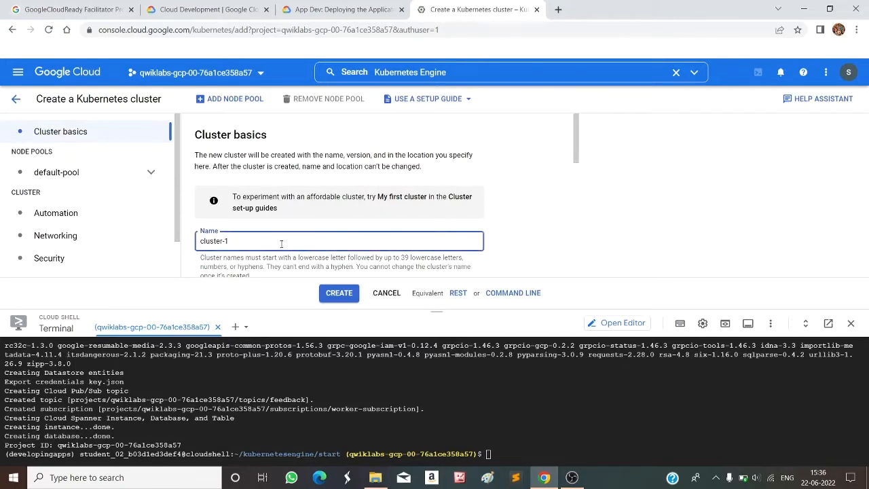
key(ctrl+a)
key(ctrl+v)
- Set the cluster's zone to us-central1-b
scroll(298, 253, down, 3)
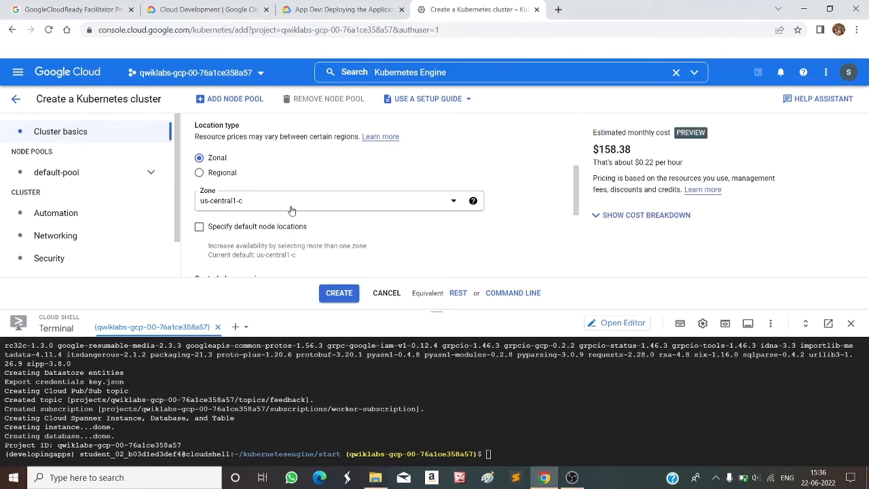
click(292, 200)
click(255, 250)
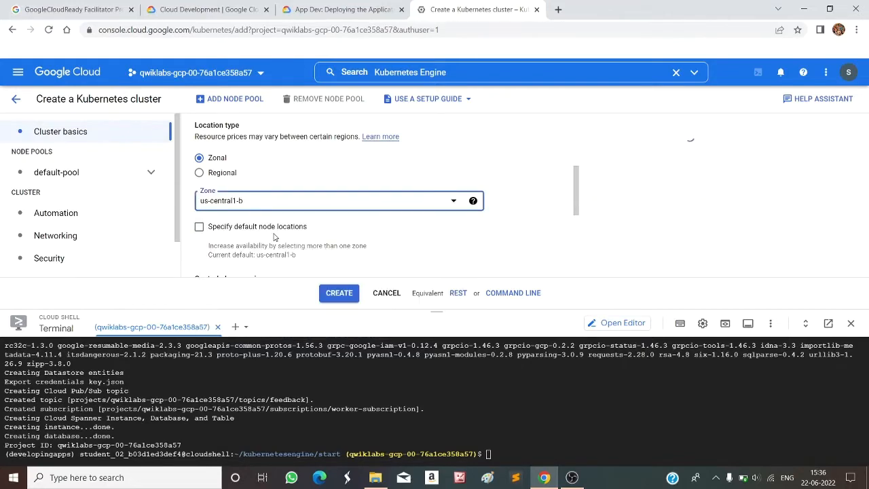
- Set the access scopes in the default-pool security settings to Allow full access to all Cloud APIs
scroll(275, 238, down, 5)
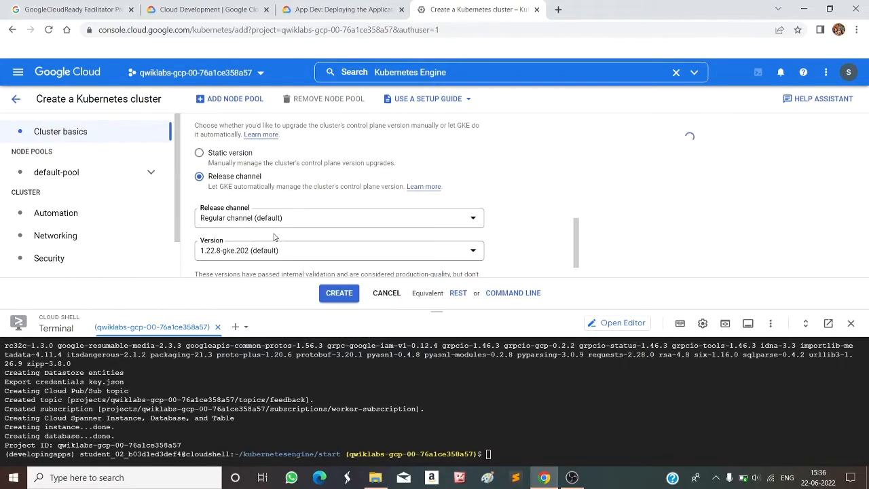
click(121, 172)
click(66, 217)
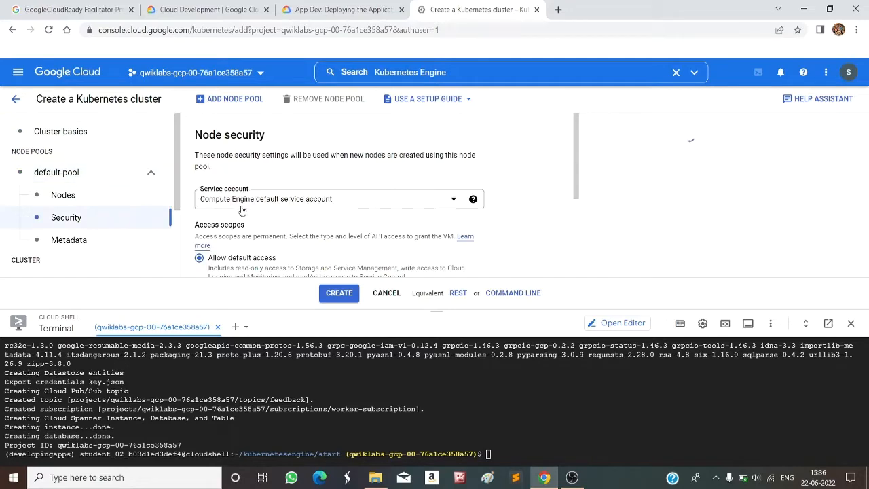
scroll(223, 163, down, 5)
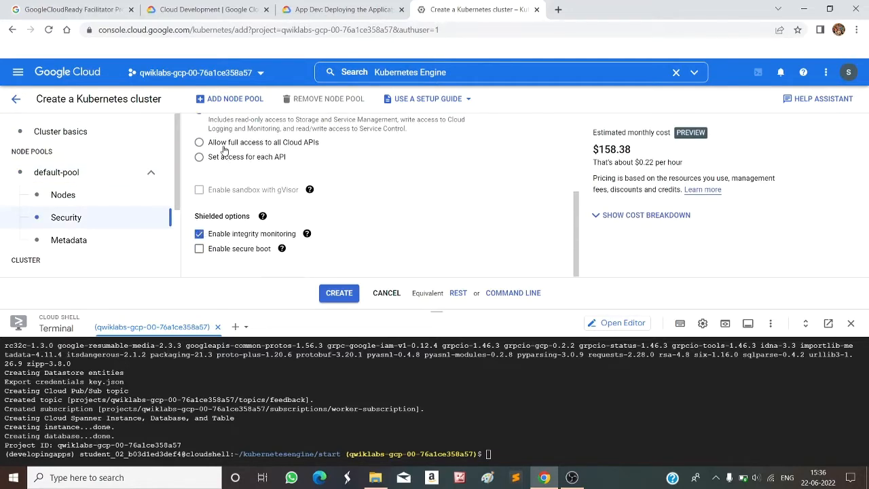
click(224, 144)
- Check the access scope setting against the lab's property table and create the configured cluster
click(343, 9)
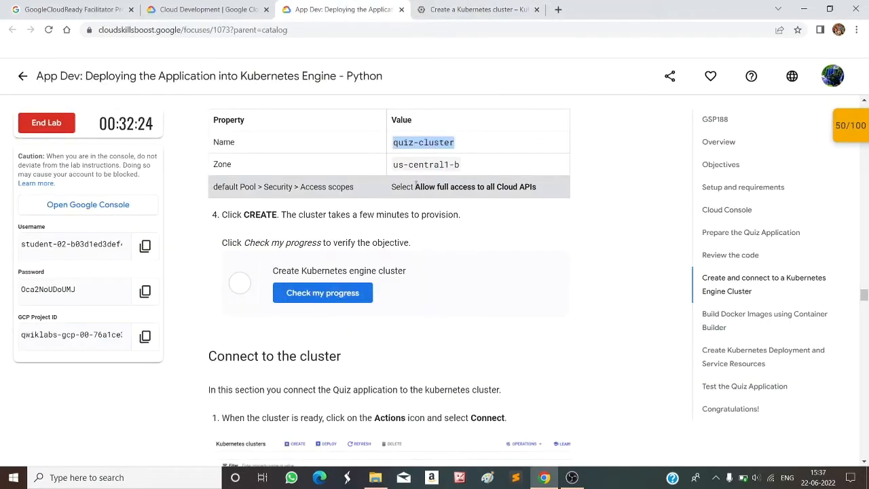
drag(415, 187, 538, 193)
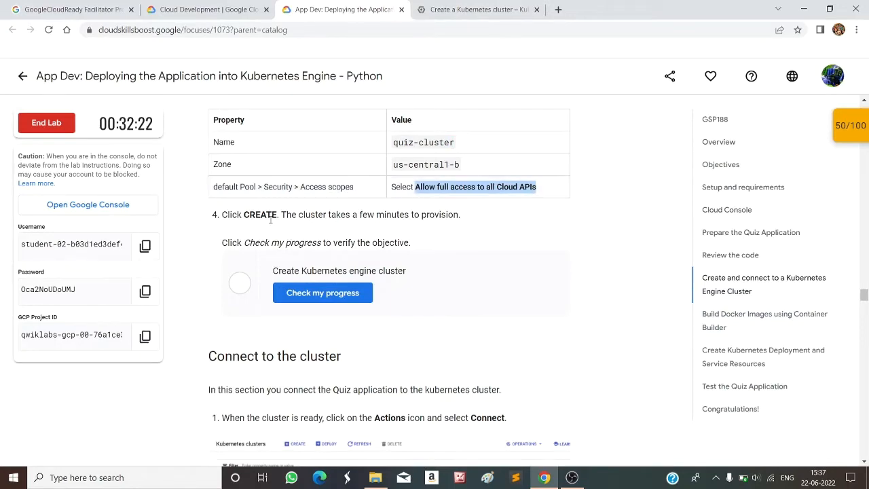
click(475, 10)
mouse_move(307, 234)
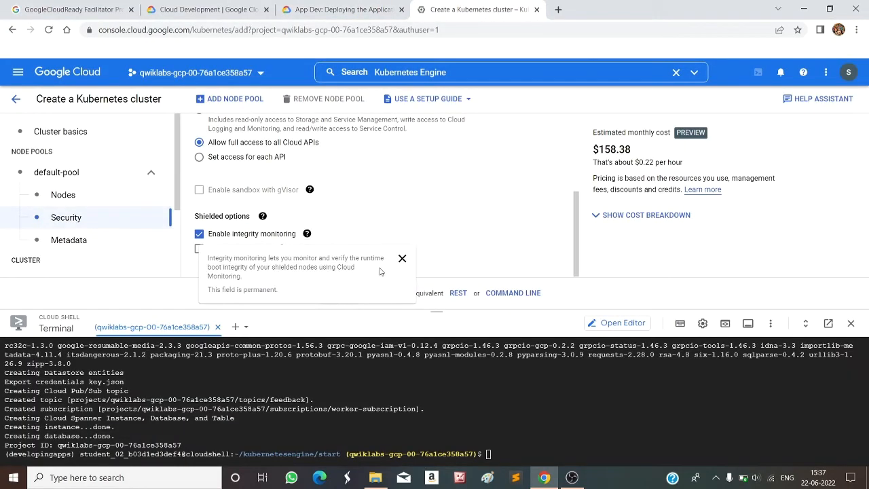
click(403, 258)
click(339, 294)
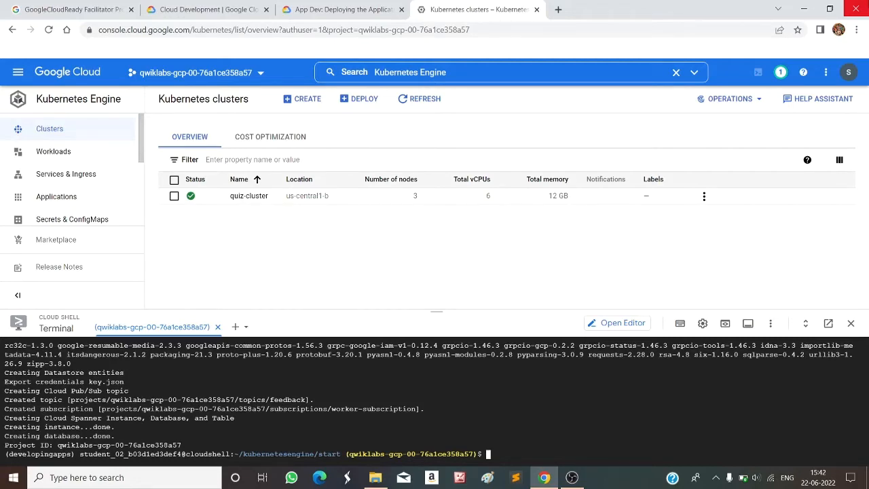
- Connect to quiz-cluster by copying its gcloud container clusters get-credentials command from the connection dialog and running it in Cloud Shell
click(348, 6)
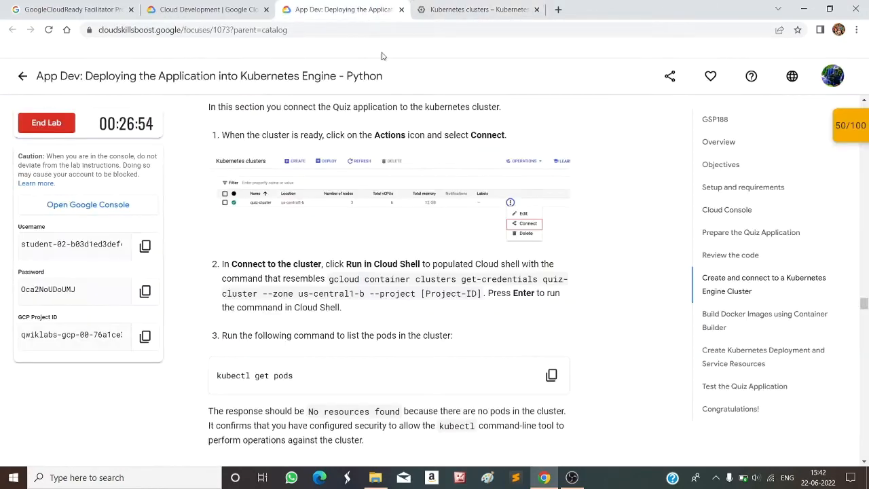
click(475, 9)
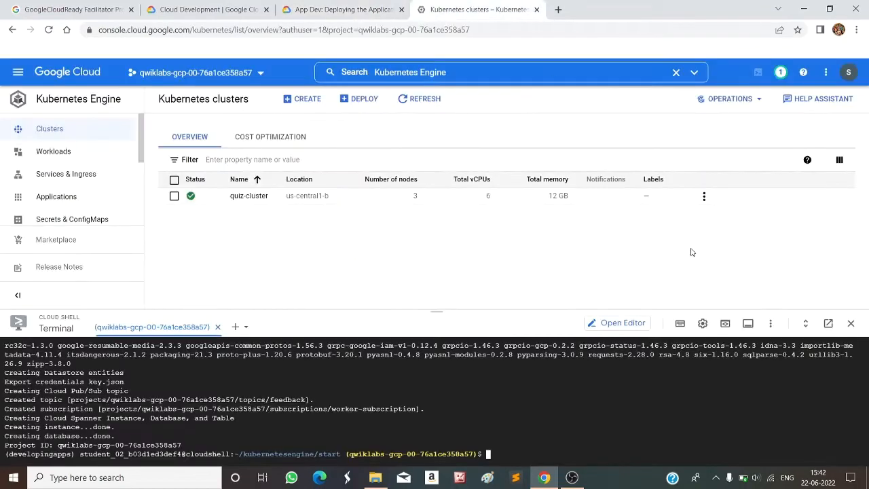
click(704, 196)
click(729, 235)
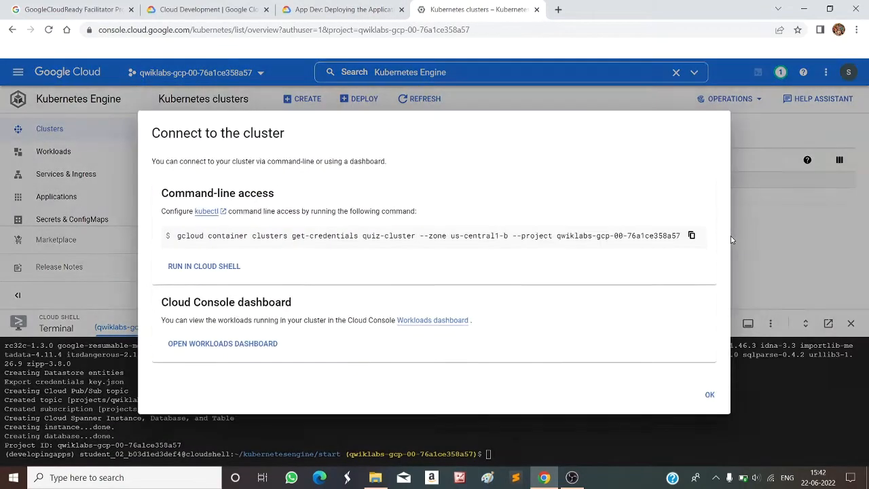
click(692, 235)
click(709, 395)
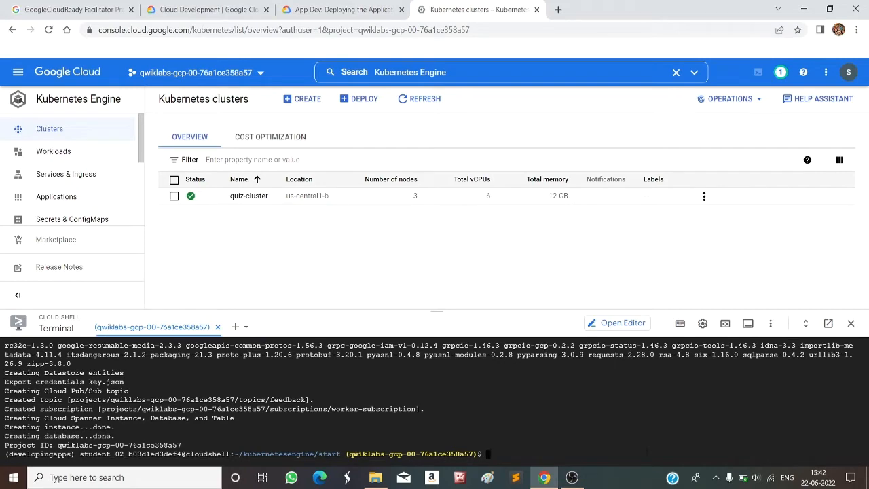
key(ctrl+v)
key(Return)
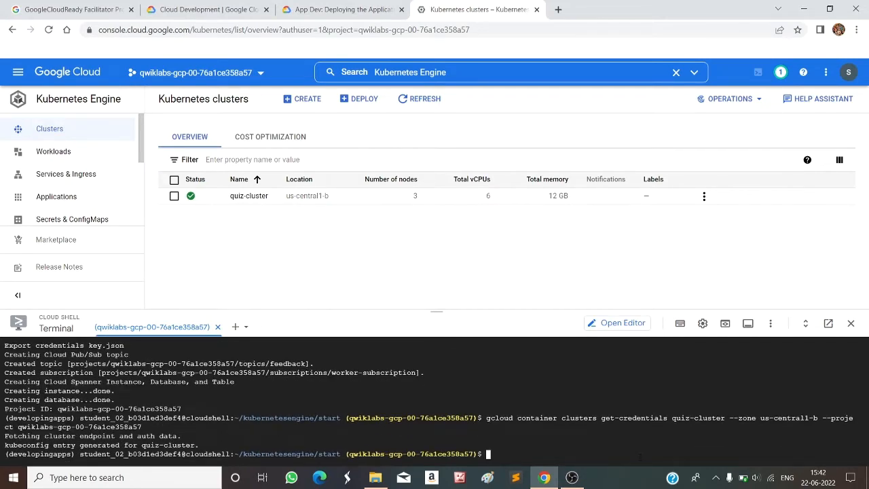
- List the pods in the cluster by copying kubectl get pods from the lab instructions and running it in Cloud Shell
key(ctrl+shift+Tab)
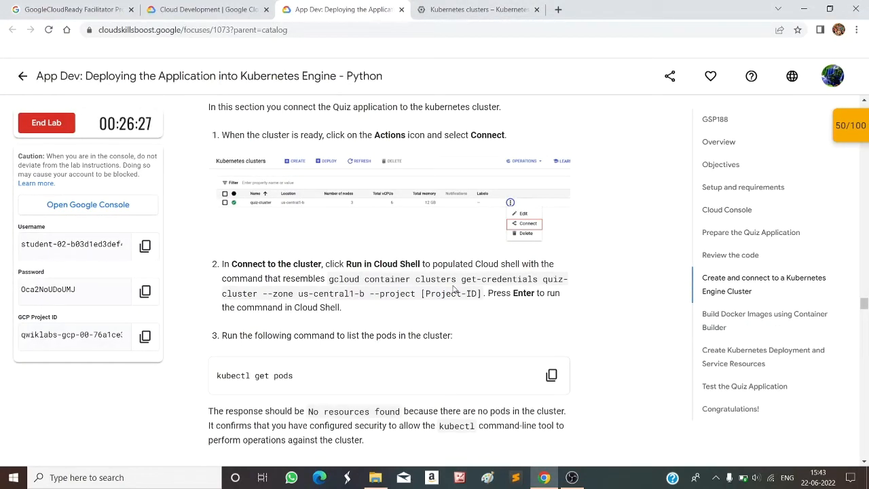
scroll(450, 288, down, 1)
click(551, 320)
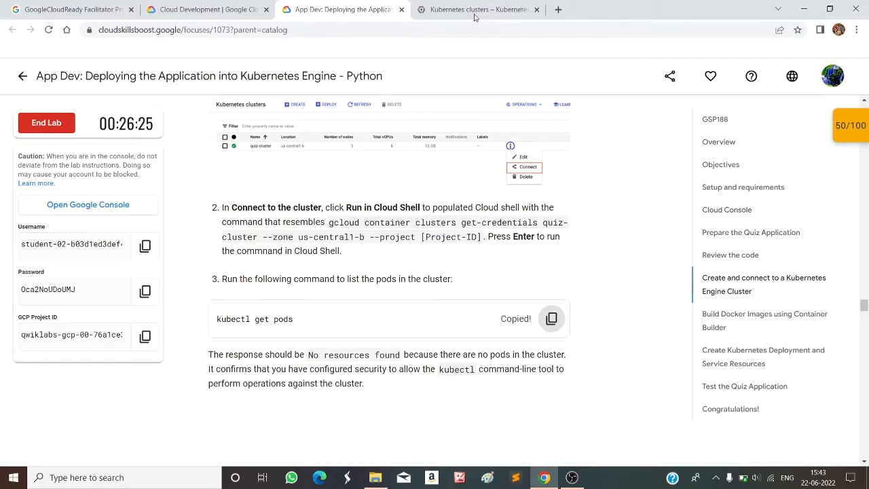
key(ctrl+Tab)
key(ctrl+v)
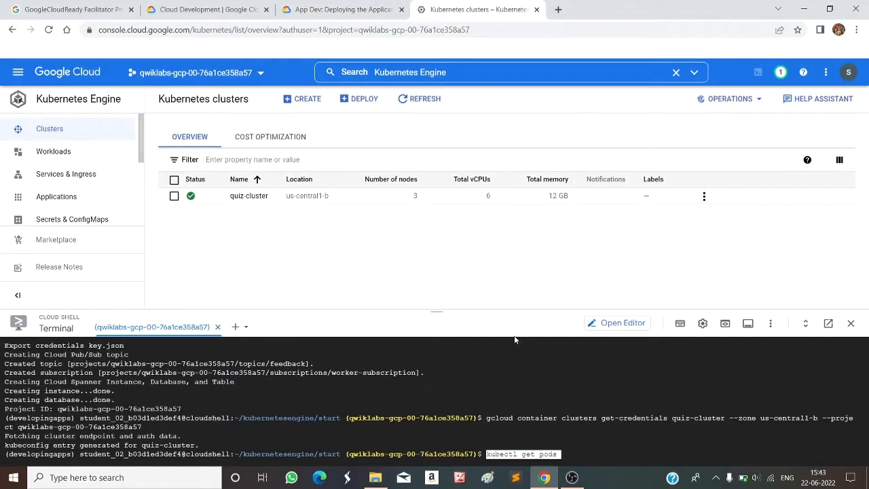
key(Return)
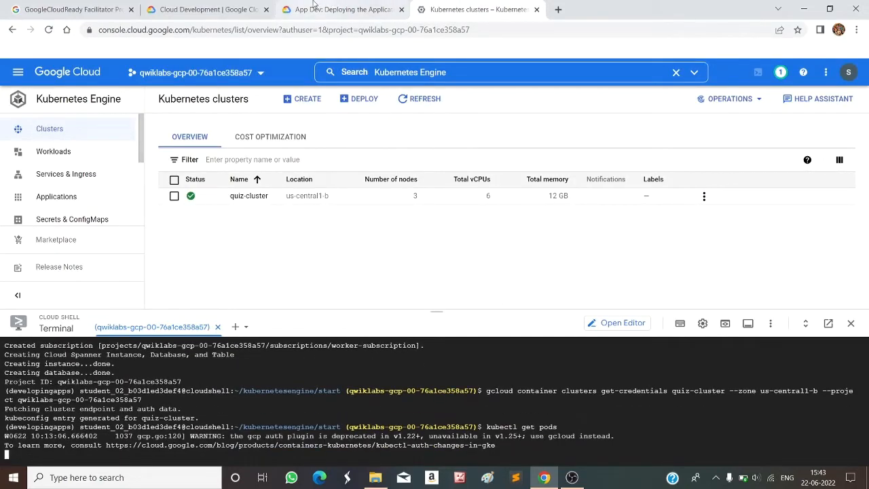
- Copy the frontend Dockerfile code block from the lab instructions and try pasting it into Cloud Shell
click(326, 9)
scroll(419, 243, down, 8)
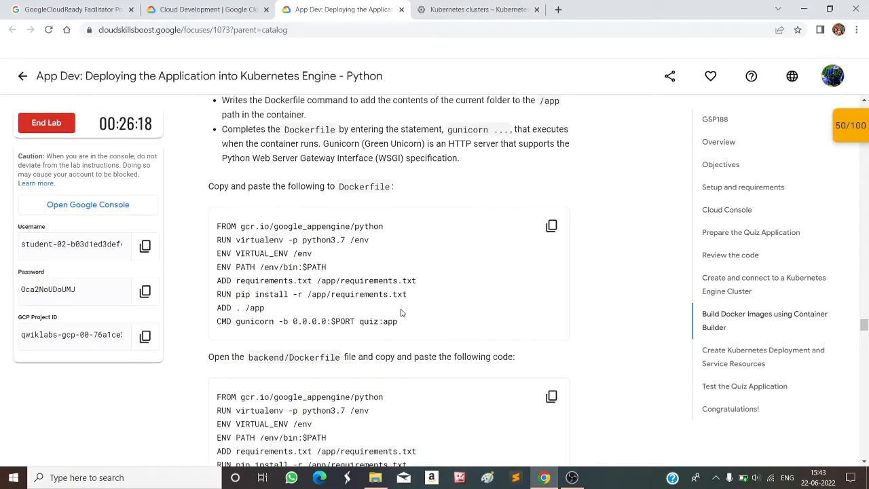
click(551, 228)
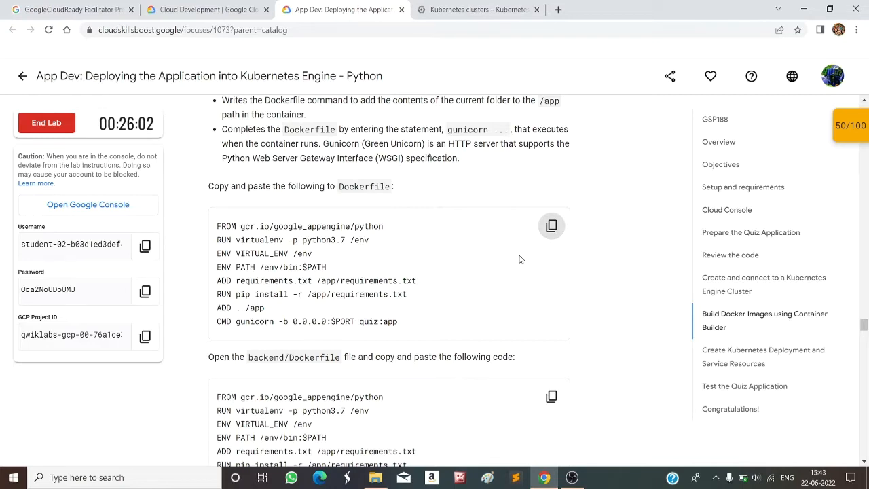
click(467, 11)
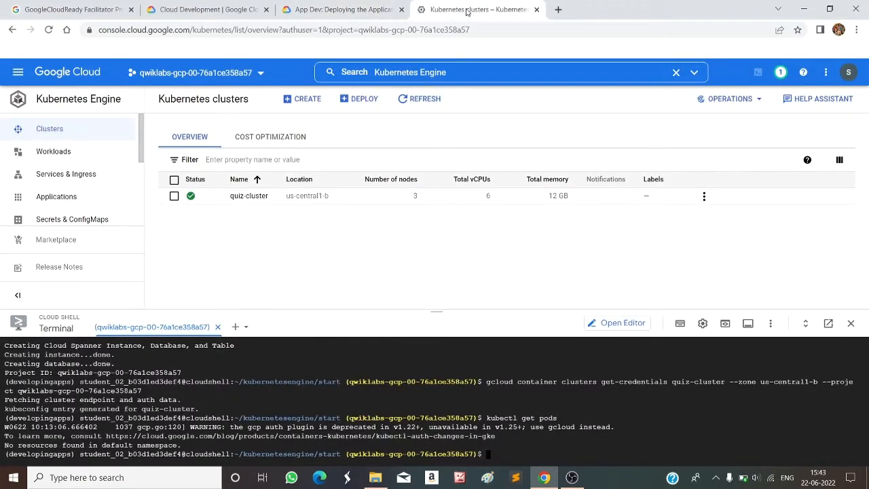
key(ctrl+v)
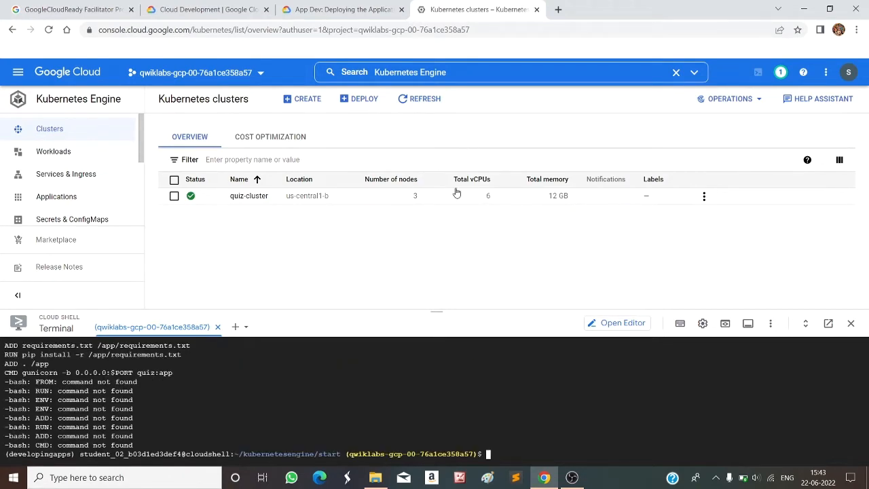
- Check the frontend/Dockerfile instructions in the lab and open the Cloud Shell Editor
key(ctrl+shift+Tab)
scroll(414, 258, up, 2)
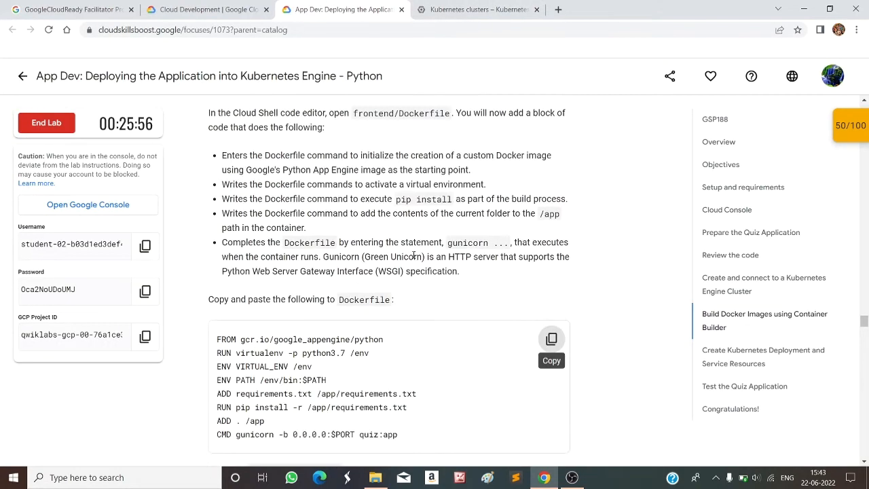
click(444, 8)
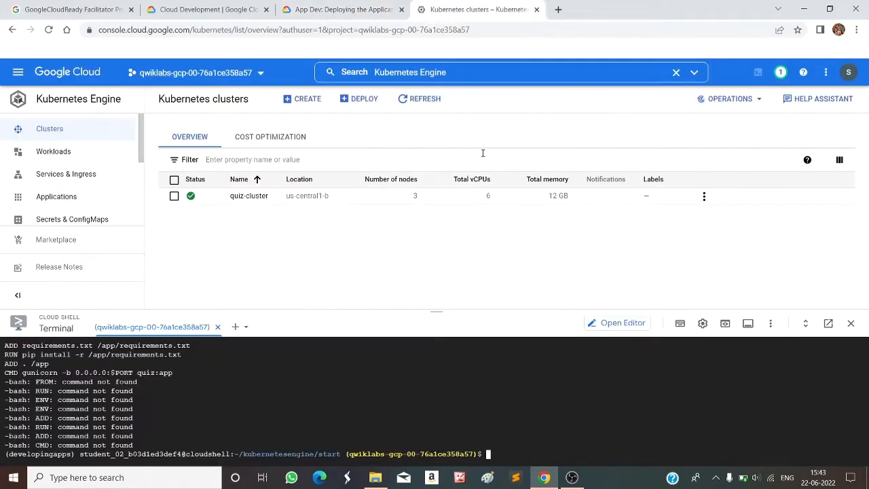
click(630, 324)
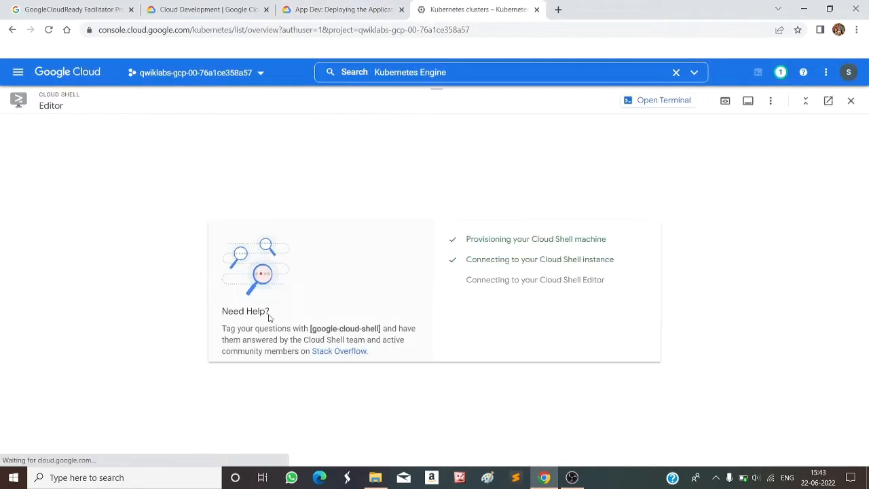
- Review the frontend and backend Dockerfile instructions in the lab, copy the frontend code block and return to the Cloud Shell Editor
click(343, 9)
scroll(315, 215, up, 2)
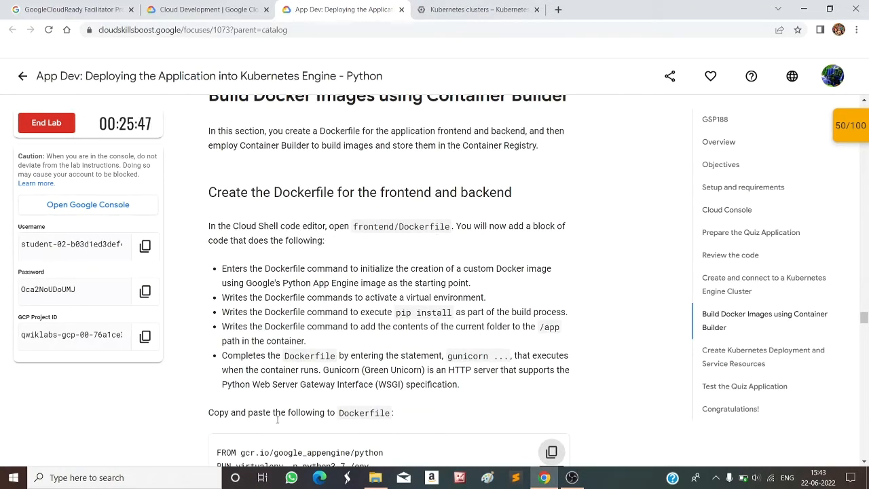
scroll(344, 414, down, 4)
scroll(345, 411, down, 3)
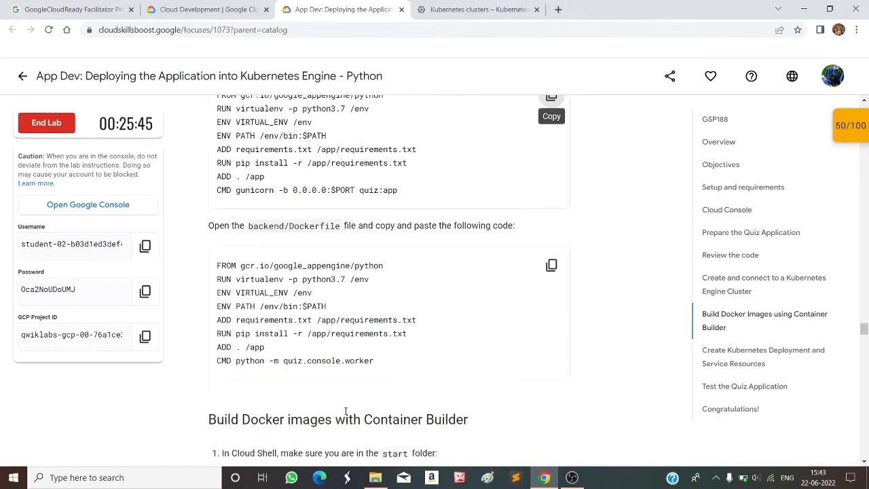
scroll(345, 411, up, 3)
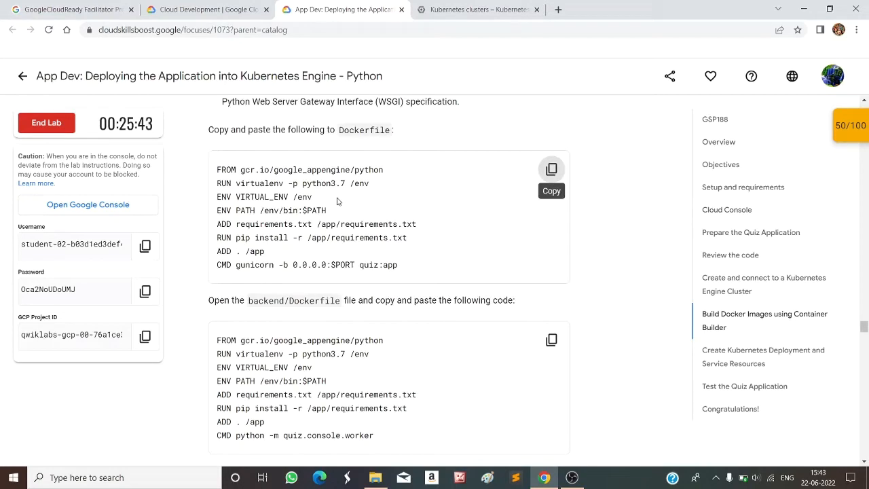
click(438, 7)
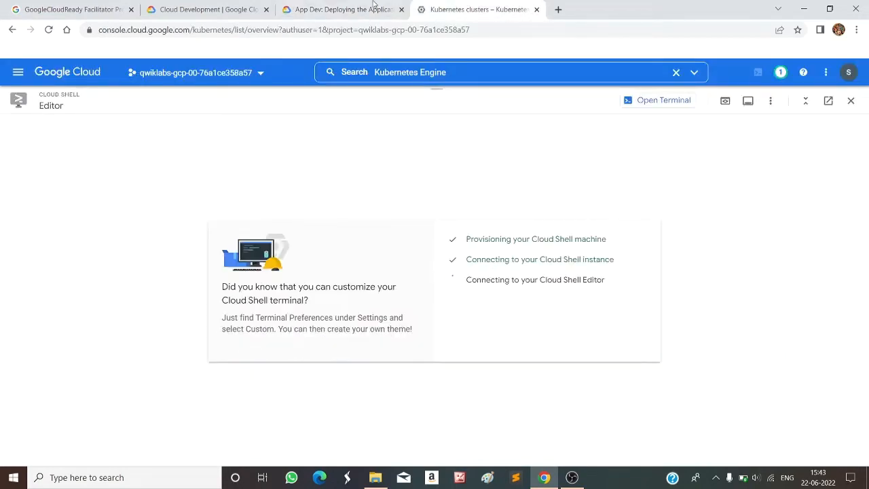
click(342, 10)
click(551, 169)
click(482, 7)
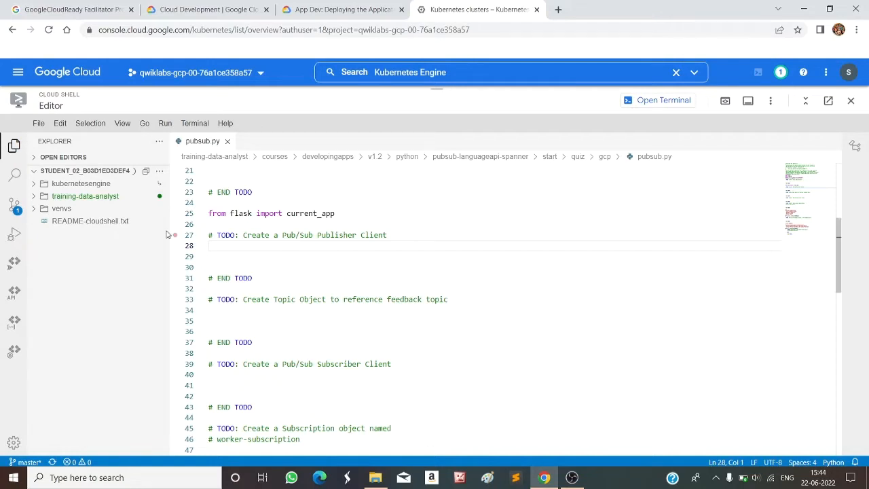
- Expand the folder path training-data-analyst/courses/developingapps/v1.2/python/kubernetesengine/start in the editor's file explorer
click(34, 197)
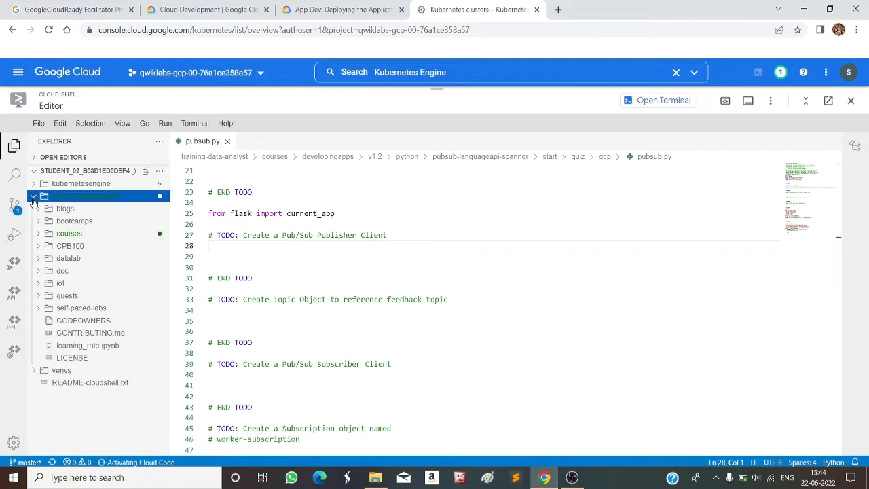
click(39, 234)
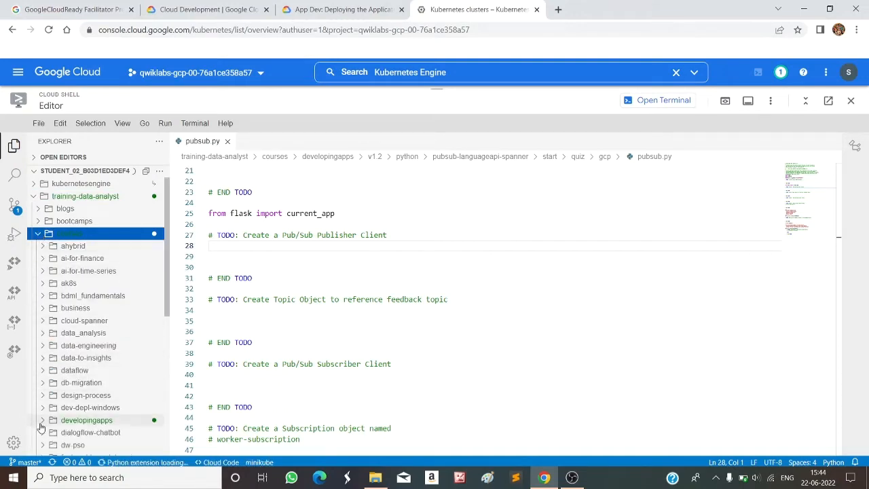
click(41, 424)
scroll(68, 380, down, 3)
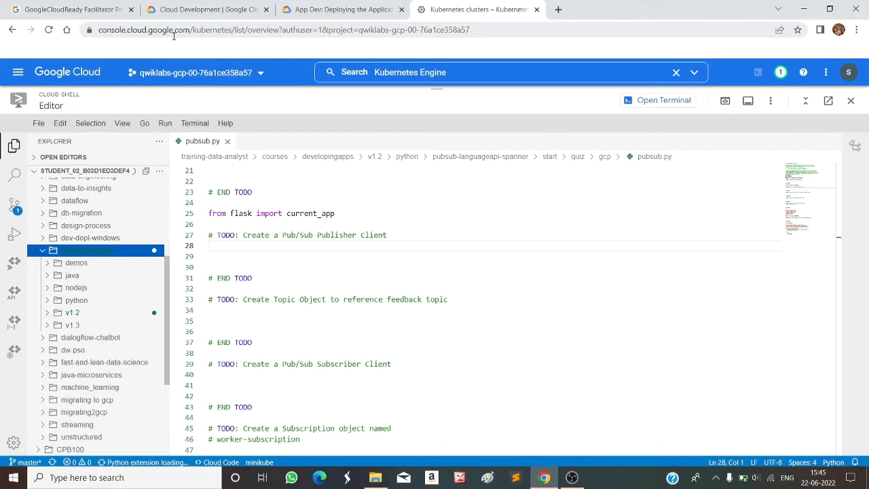
click(44, 314)
click(47, 313)
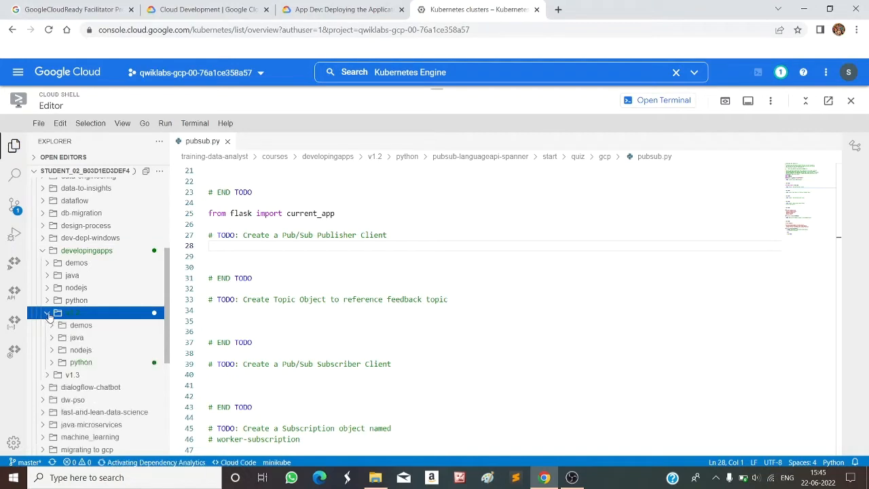
click(52, 364)
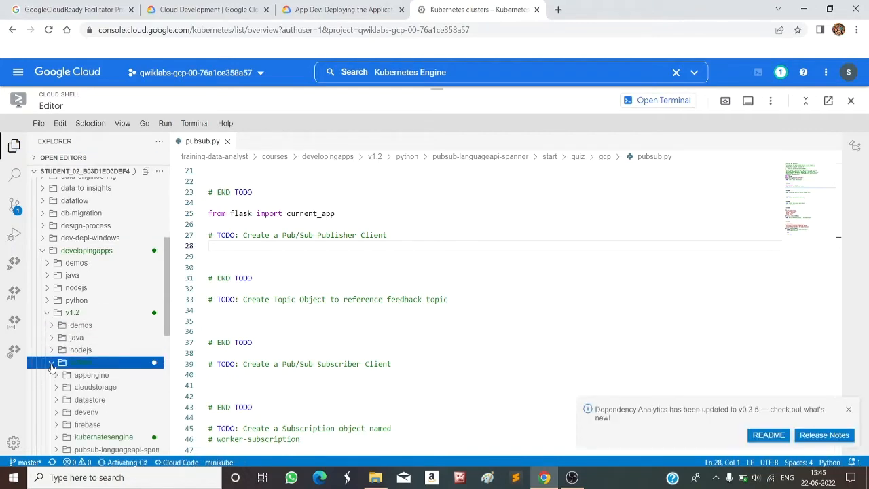
scroll(86, 382, down, 1)
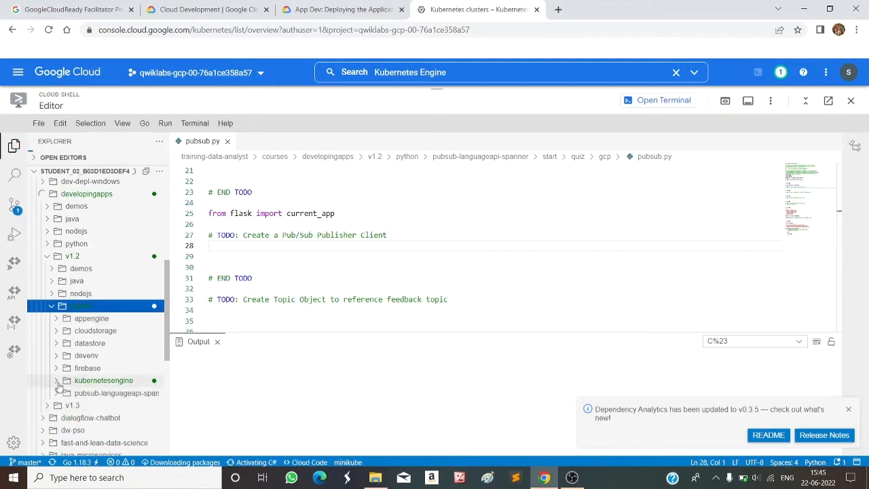
click(64, 382)
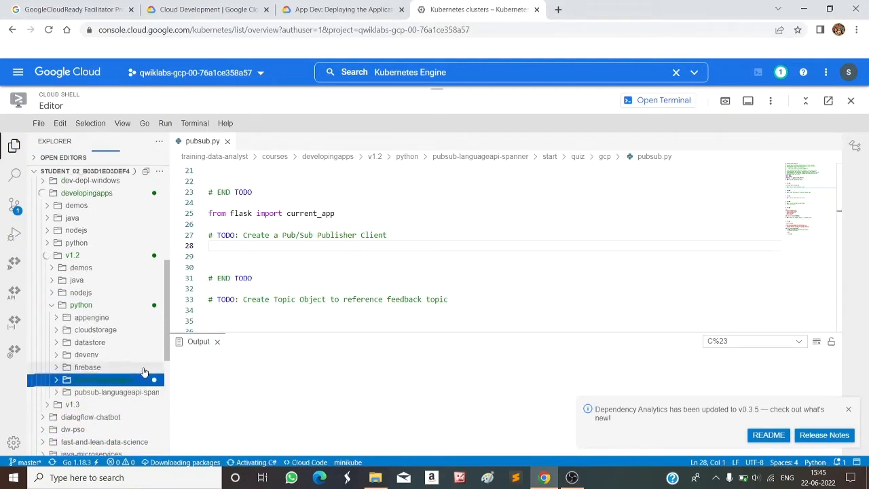
scroll(144, 372, down, 2)
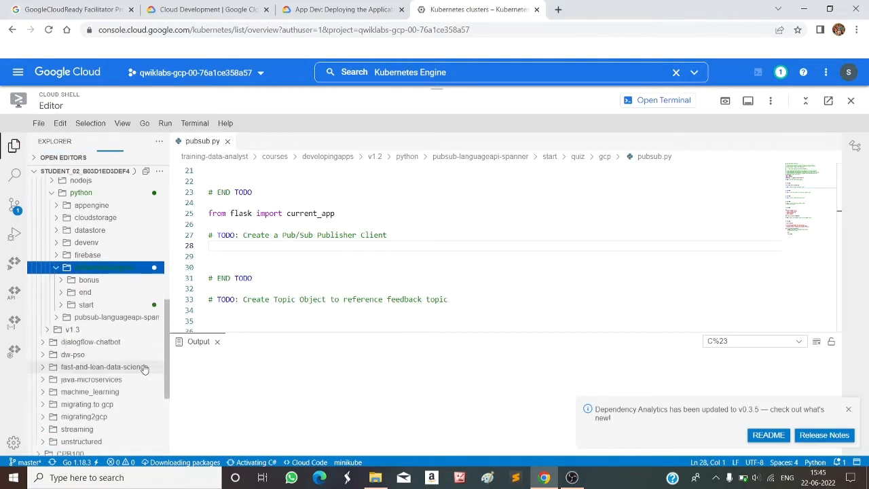
click(63, 306)
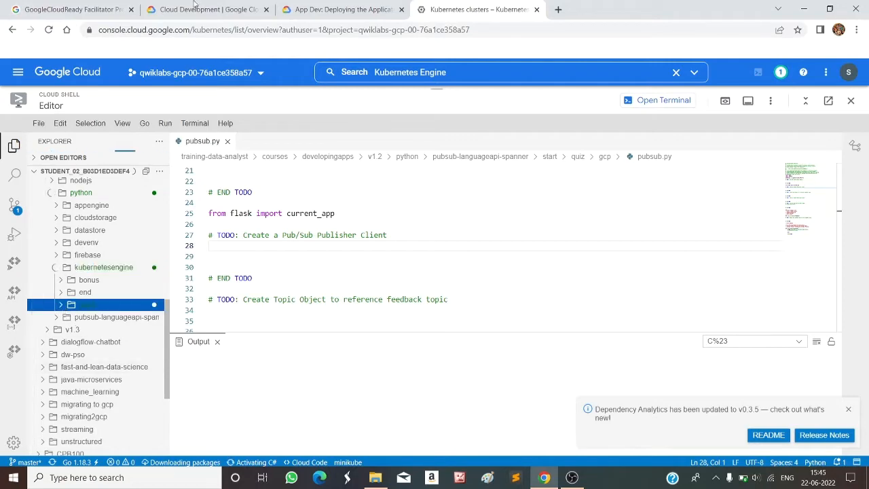
- Check the lab instructions for the file to edit and open Dockerfile in the start/frontend folder
click(326, 8)
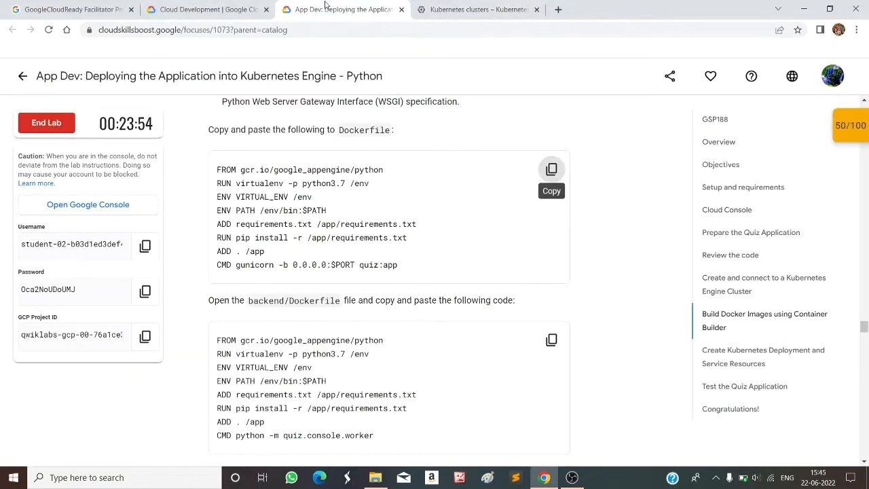
scroll(359, 207, up, 4)
scroll(550, 196, down, 5)
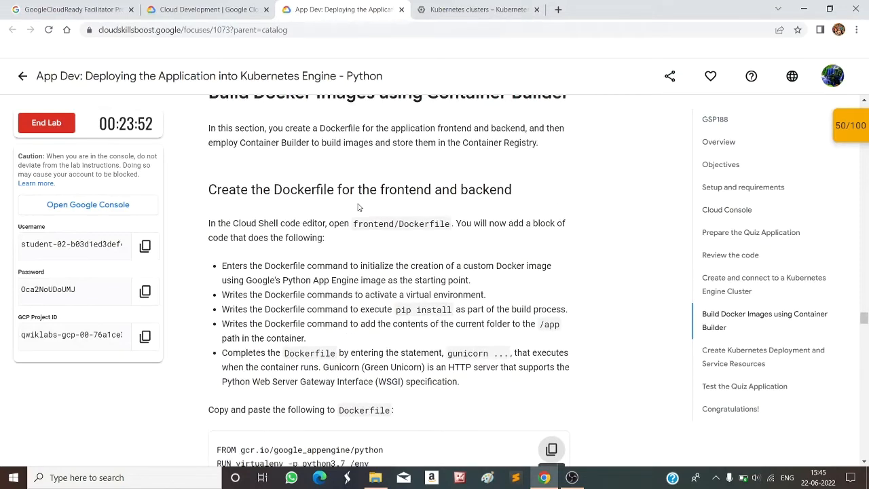
click(479, 9)
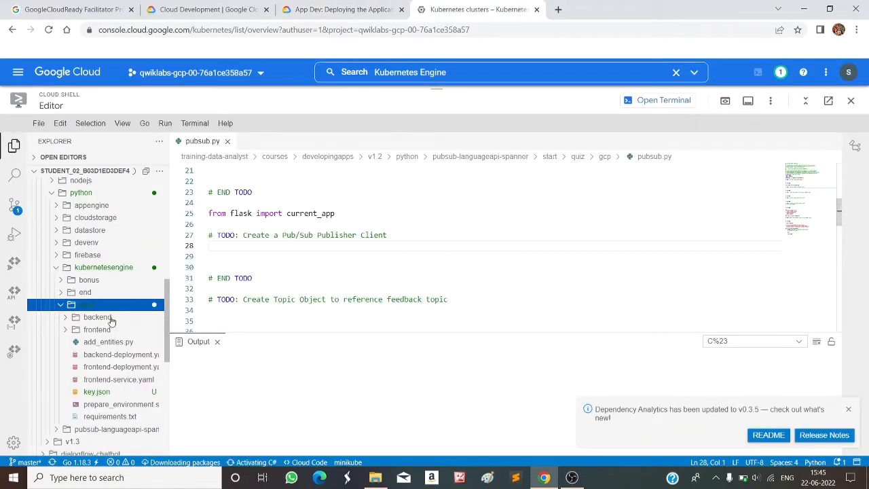
click(68, 332)
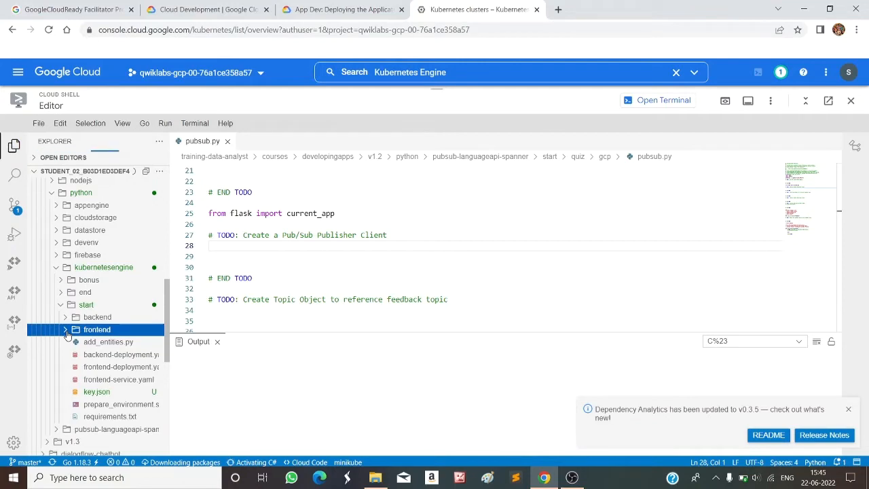
click(66, 330)
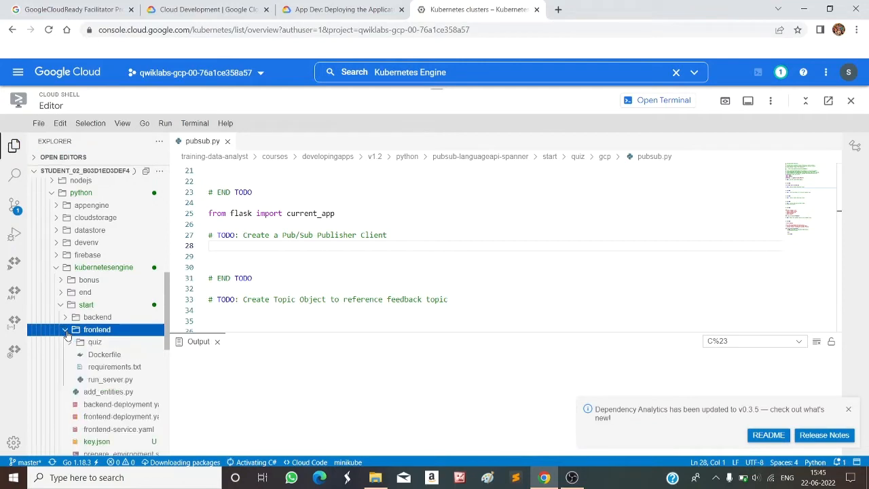
click(107, 356)
- Paste the copied code block, from FROM gcr.io/google_appengine/python to CMD gunicorn -b 0.0.0.0:$PORT quiz:app, into frontend/Dockerfile and save all files
click(343, 9)
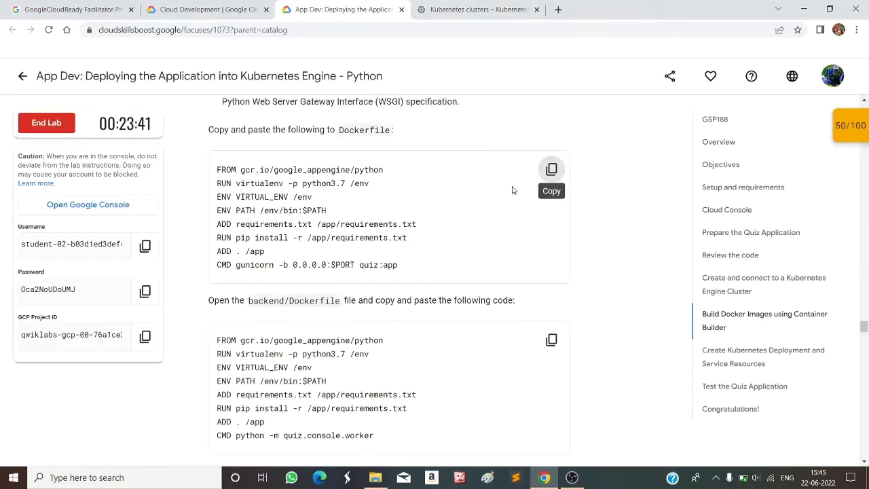
click(459, 7)
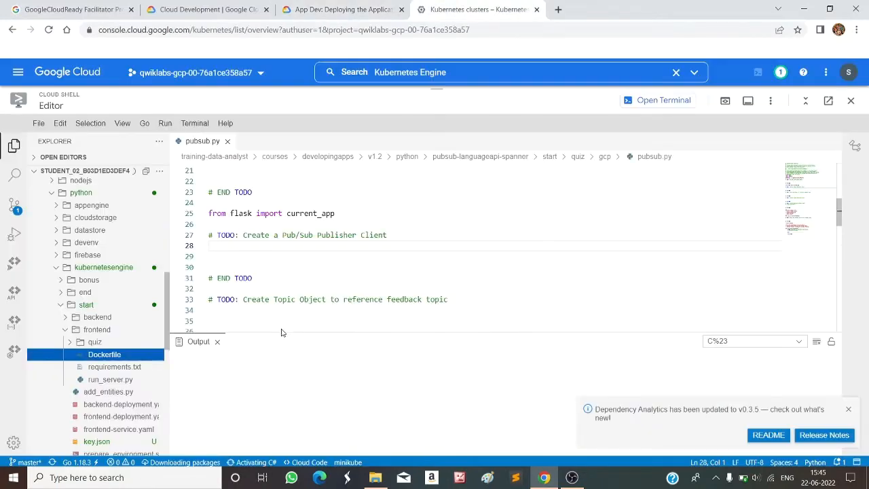
click(218, 342)
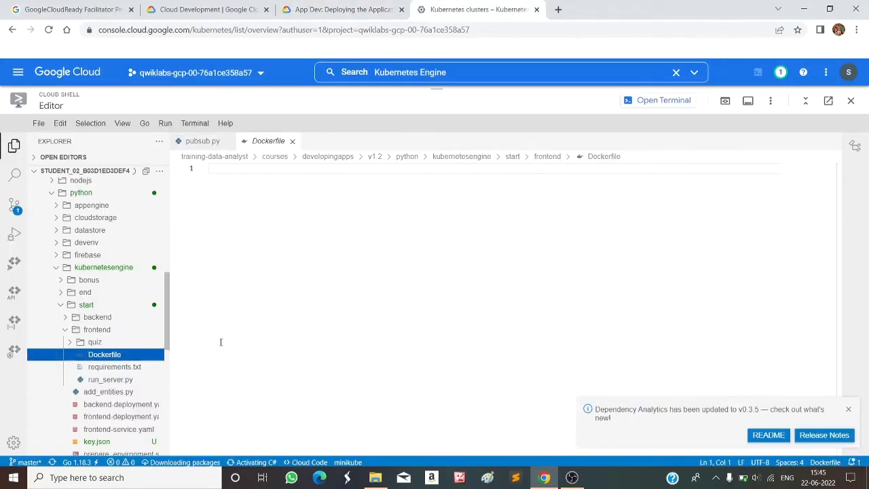
click(295, 217)
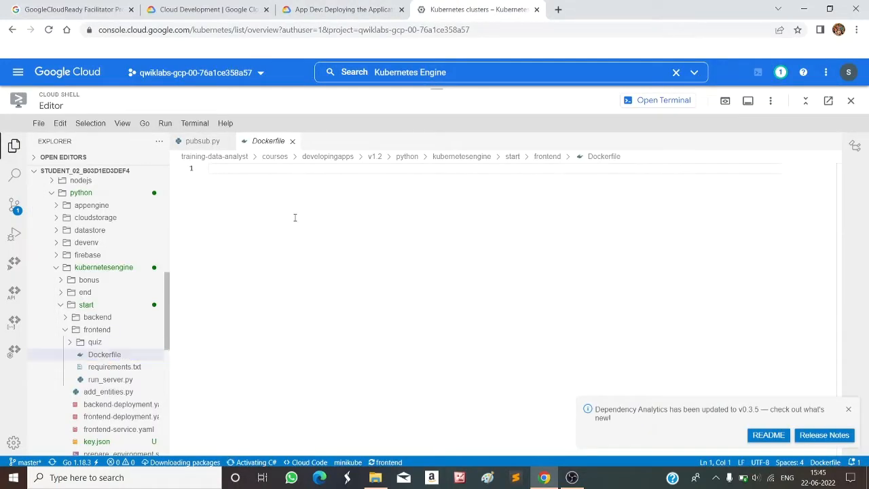
text(FROM gcr.io/google_appengine/python RUN virtualenv -p python3.7 /env ENV VIRTUAL_ENV /env ENV PATH /env/bin:$PATH ADD requirements.txt /app/requirements.txt RUN pip install -r /app/requirements.txt ADD . /app CMD gunicorn -b 0.0.0.0:$PORT quiz:app)
click(39, 123)
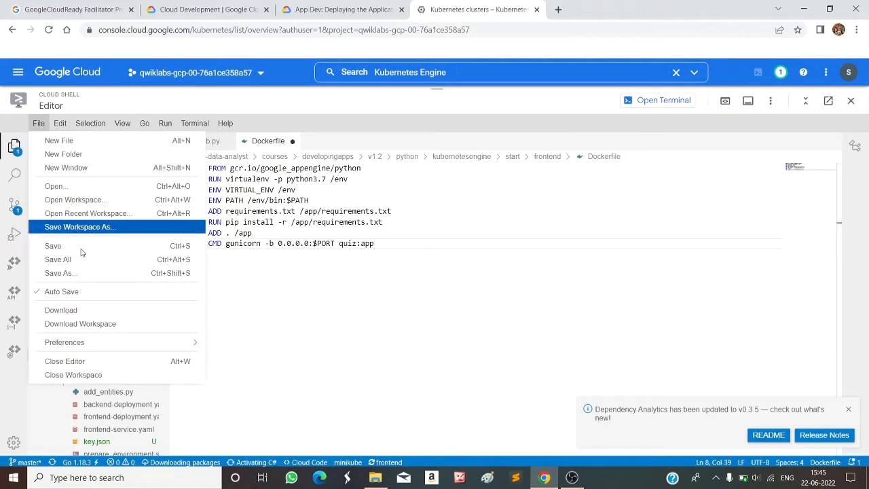
click(83, 263)
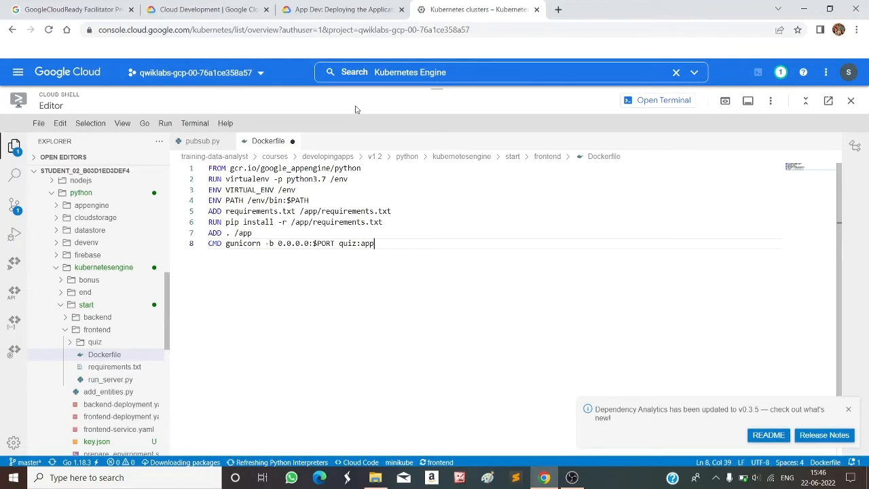
- Copy the backend/Dockerfile code block from the lab instructions and open Dockerfile in the start/backend folder
click(319, 9)
scroll(275, 262, down, 1)
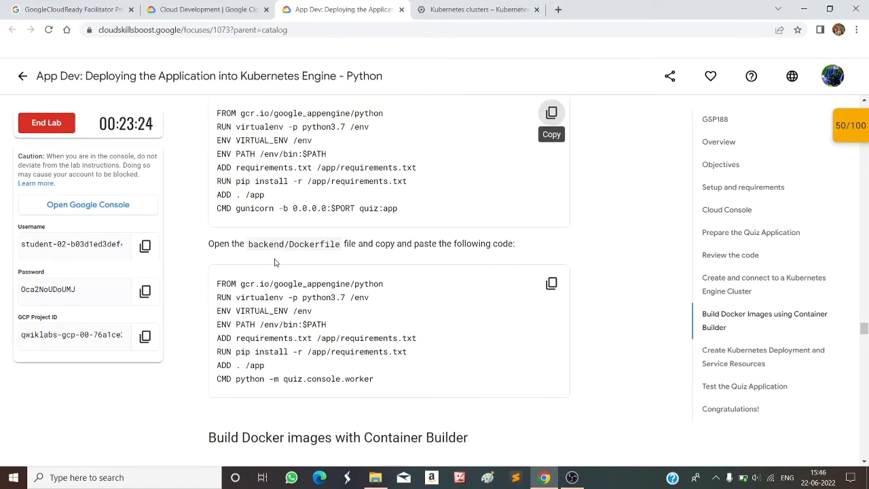
drag(248, 244, 340, 246)
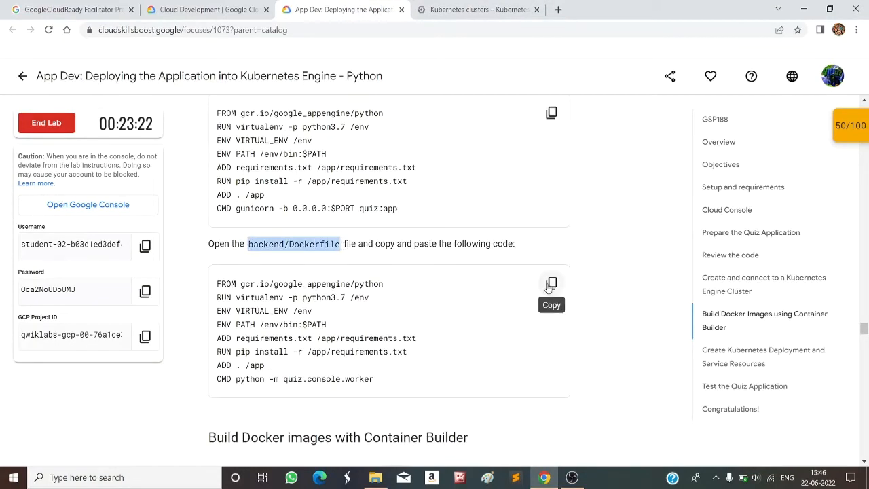
click(550, 285)
click(472, 9)
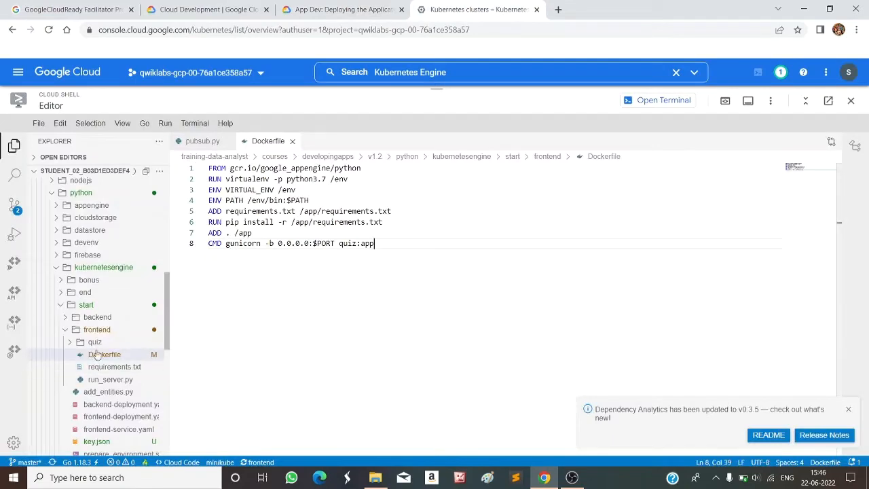
click(77, 319)
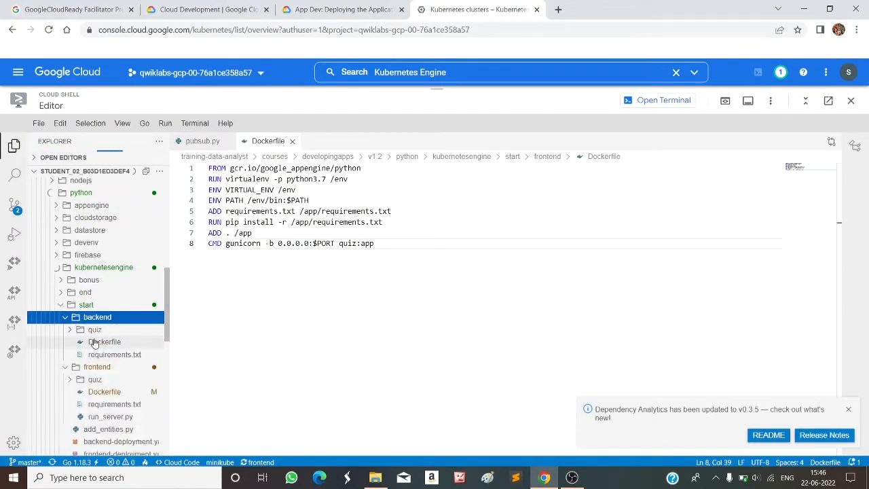
click(95, 342)
- Paste the copied code block, ending in CMD python -m quiz.console.worker, into backend/Dockerfile, dismiss the notifications and save all files
click(304, 8)
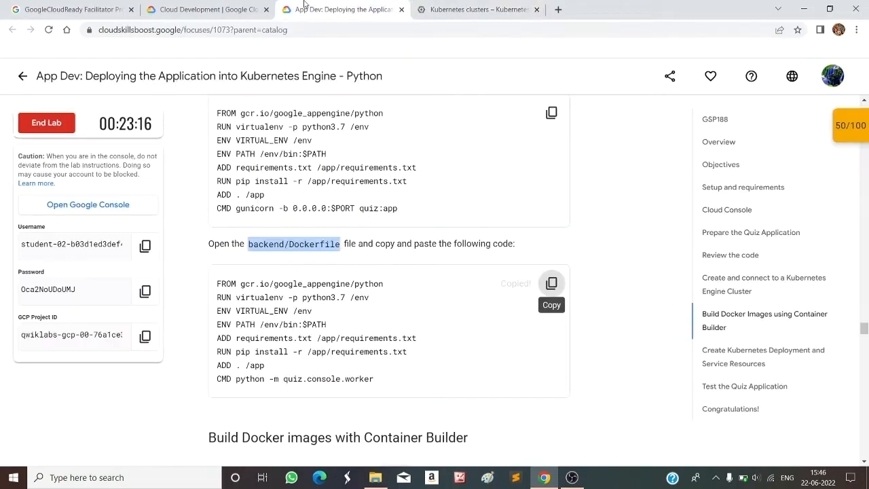
click(475, 9)
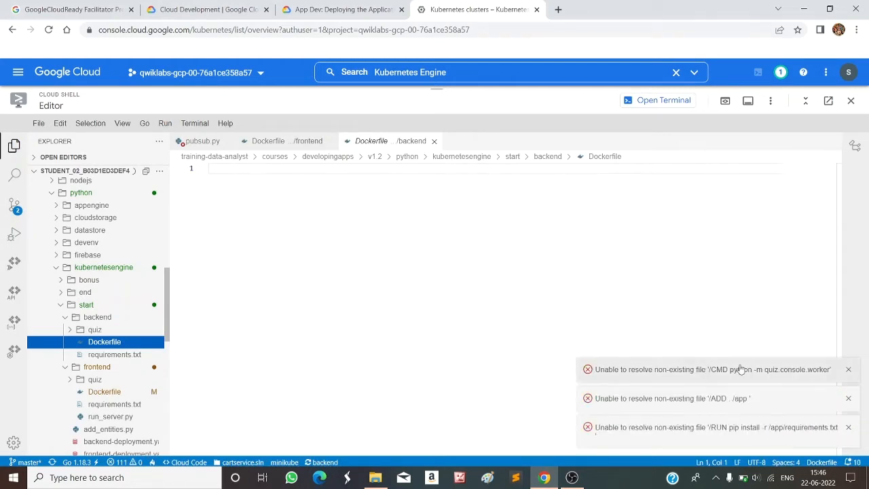
click(848, 370)
click(849, 398)
click(848, 399)
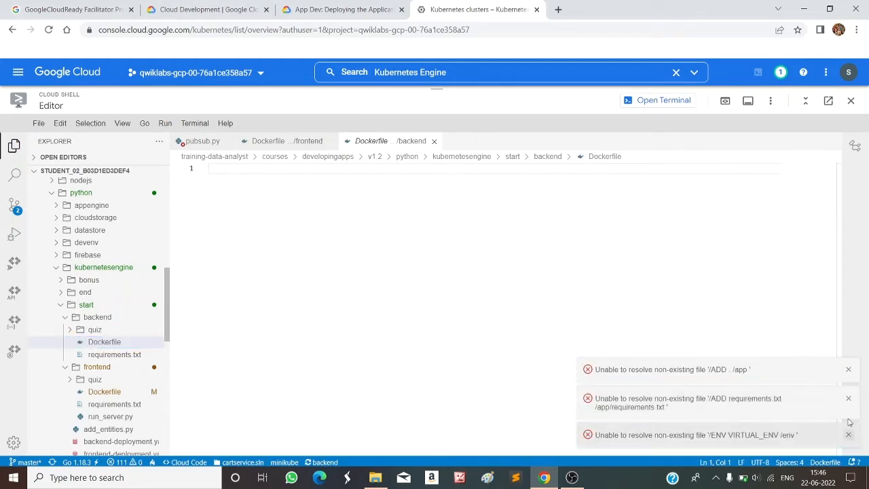
click(848, 371)
key(ctrl+v)
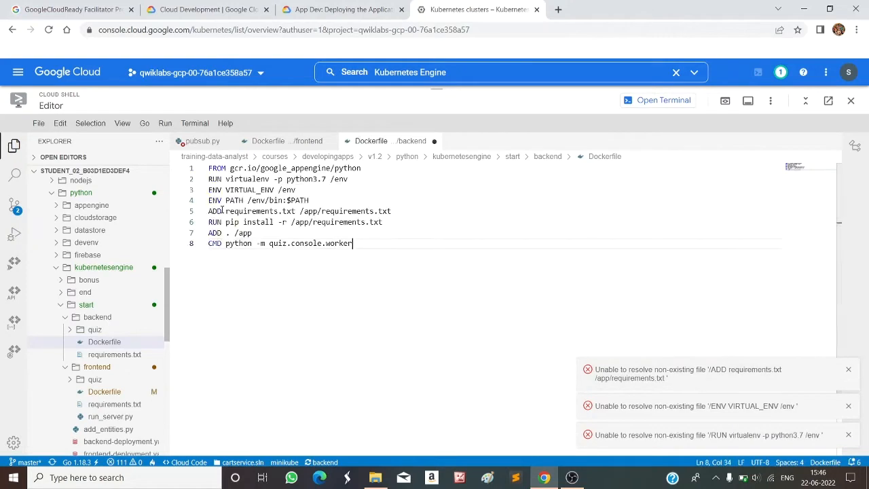
click(39, 124)
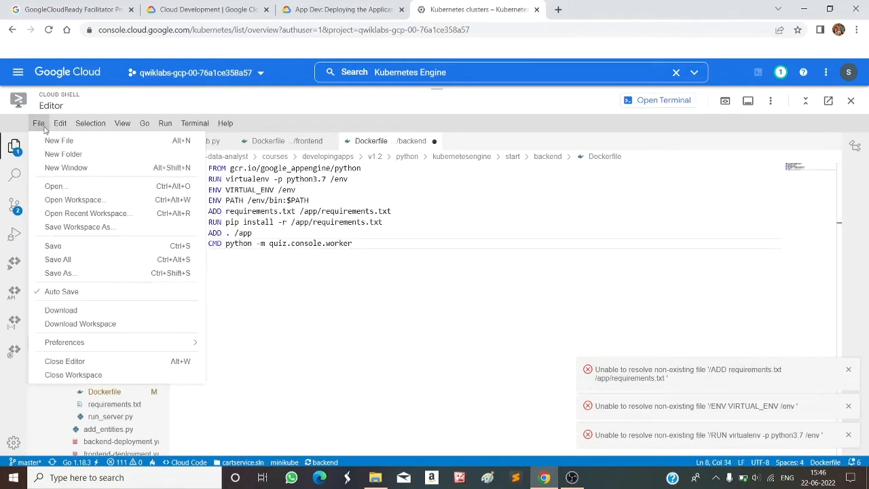
click(71, 258)
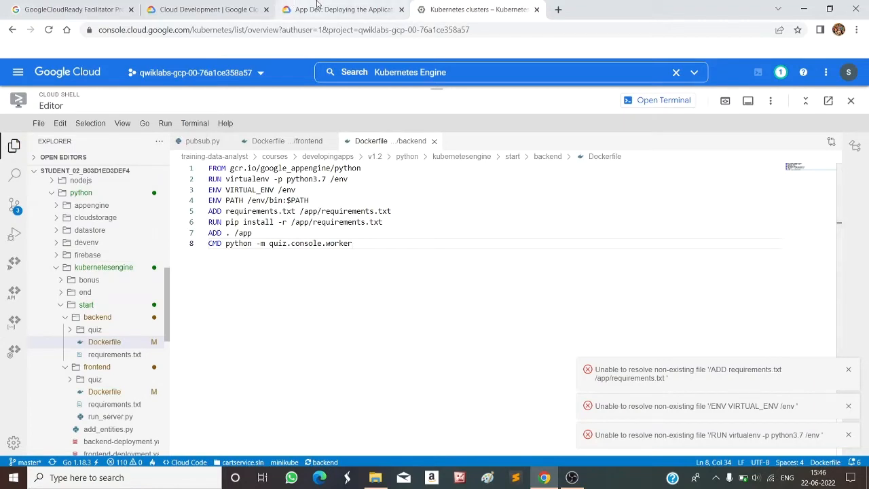
- Copy the command cd ~/kubernetesengine/start from the lab instructions and run it in the Cloud Shell terminal
click(340, 10)
scroll(380, 292, down, 1)
scroll(380, 292, down, 3)
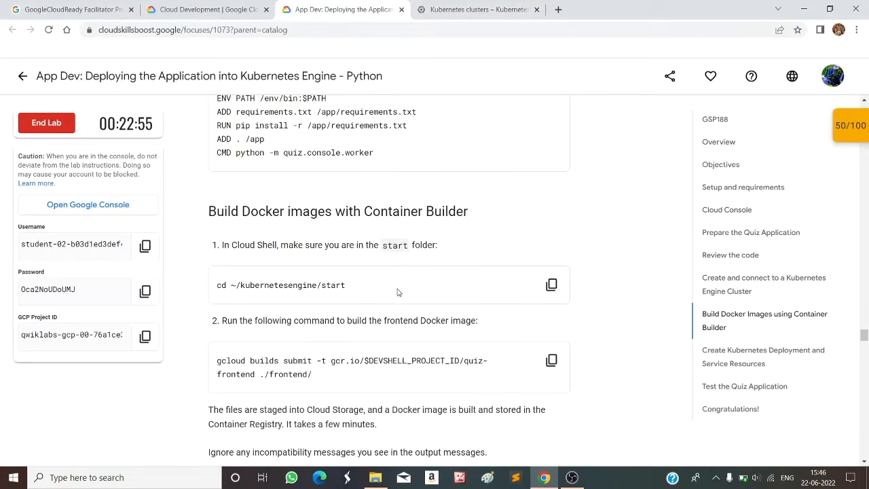
click(550, 285)
click(475, 9)
click(661, 101)
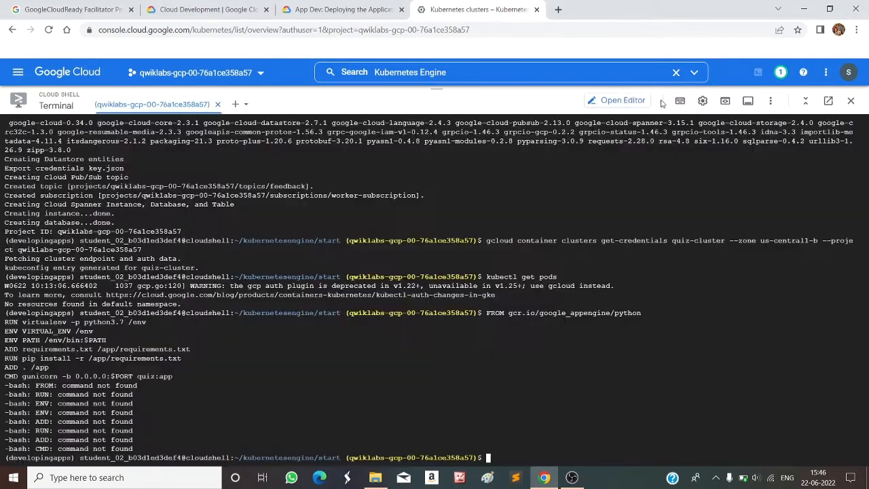
key(ctrl+v)
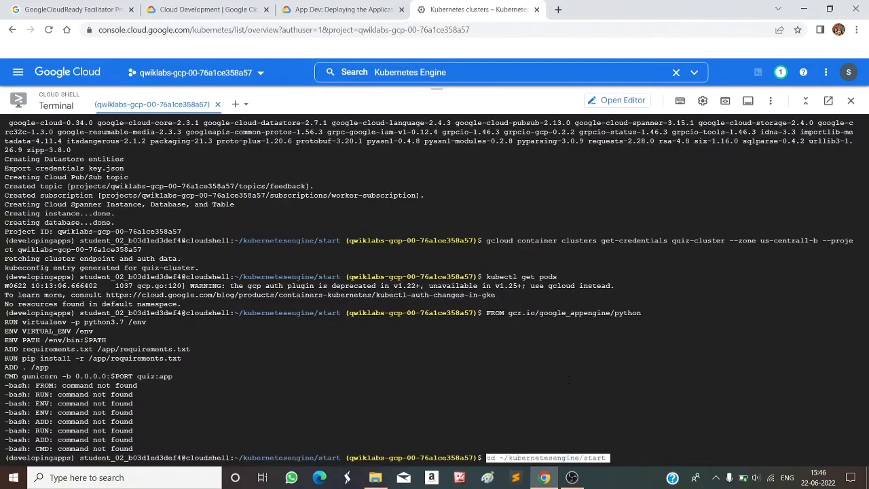
key(Return)
- Build the frontend Docker image by running the lab's command gcloud builds submit -t gcr.io/$DEVSHELL_PROJECT_ID/quiz-frontend ./frontend/ in Cloud Shell
click(290, 9)
scroll(495, 301, down, 1)
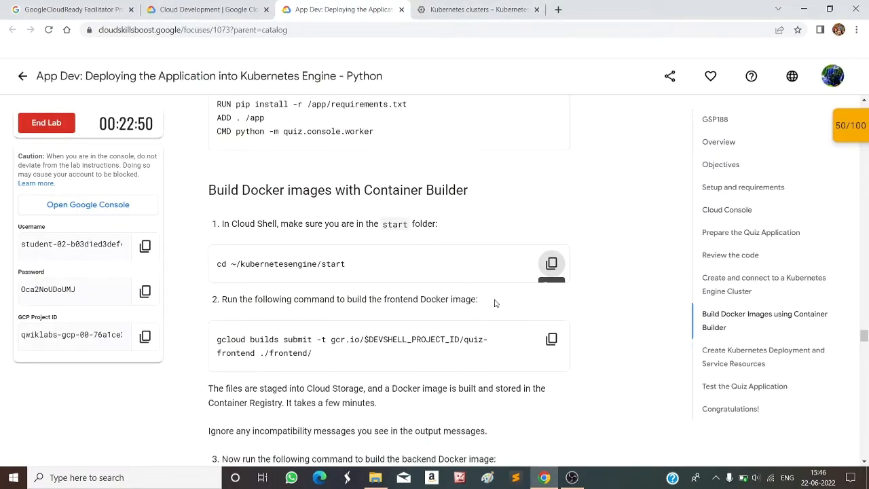
click(551, 304)
click(475, 9)
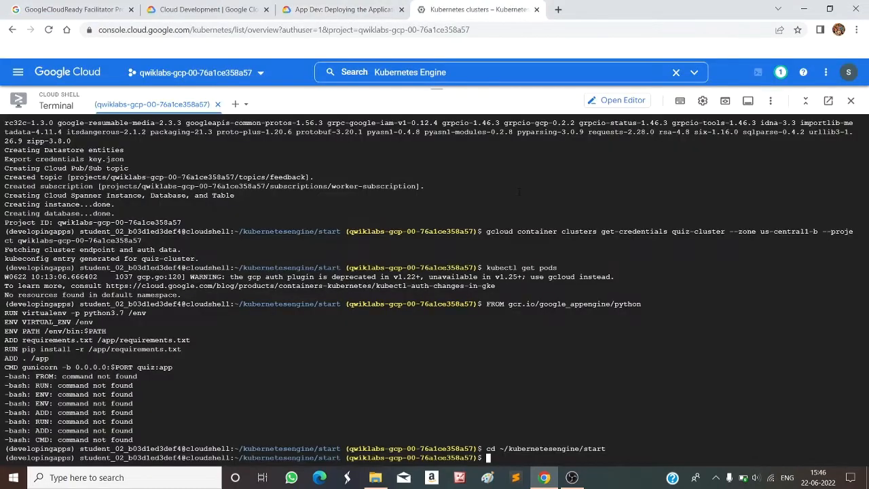
key(ctrl+v)
key(Return)
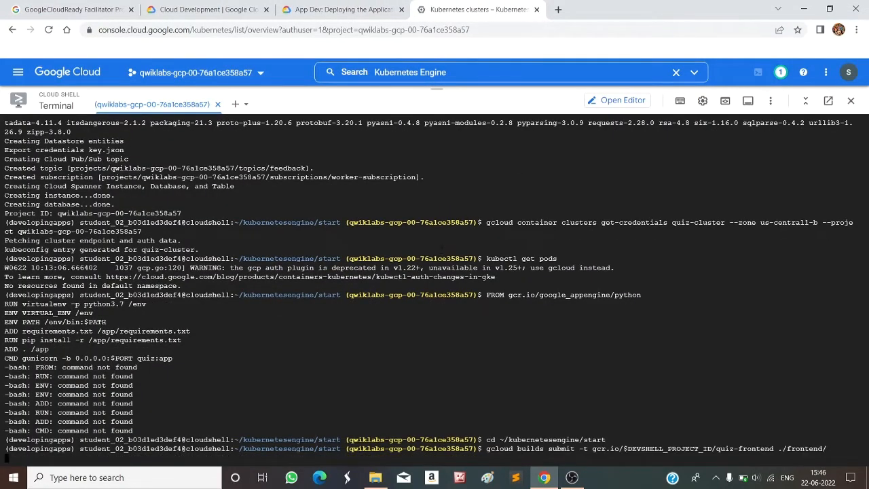
- Build the backend Docker image by running the lab's command gcloud builds submit -t gcr.io/$DEVSHELL_PROJECT_ID/quiz-backend ./backend/ in Cloud Shell
click(316, 4)
scroll(551, 302, down, 3)
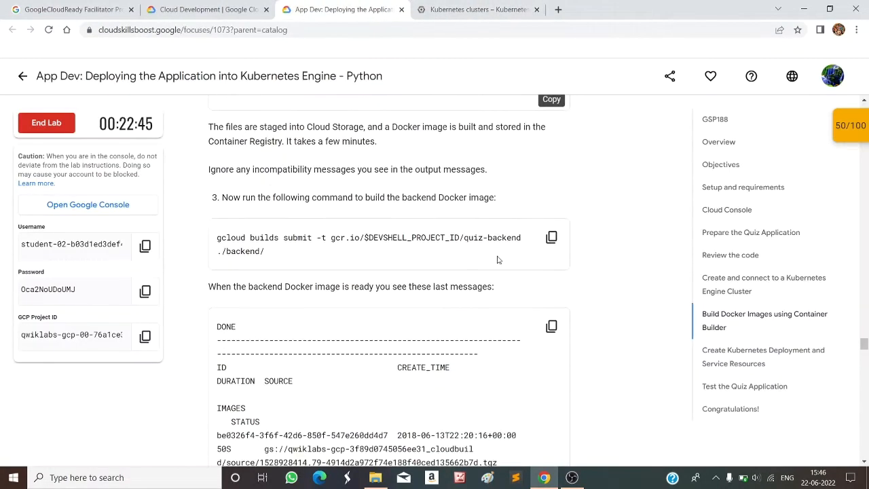
click(553, 239)
click(484, 7)
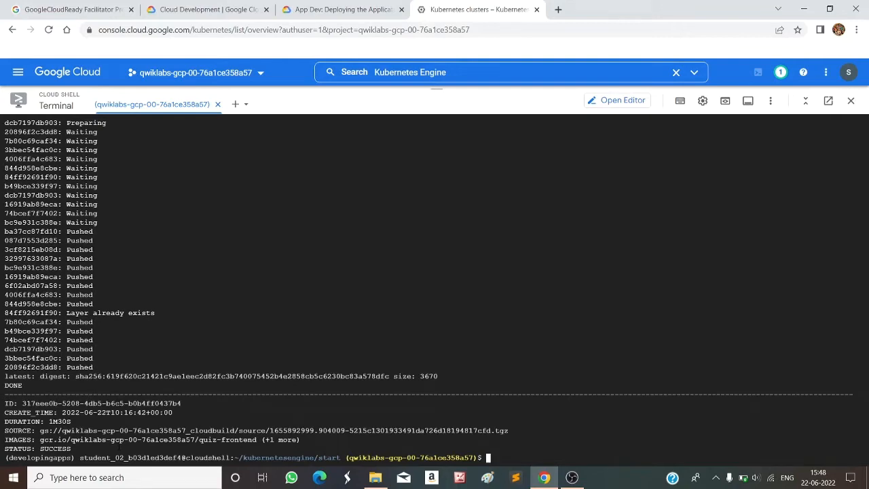
key(ctrl+v)
key(Return)
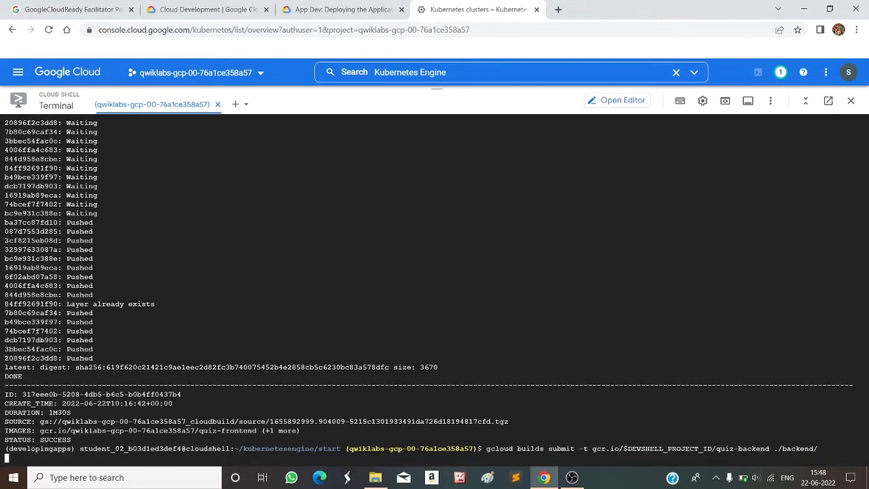
- Read the lab instructions on the backend build's final messages and on finding the built images in the Cloud console
click(330, 9)
click(551, 327)
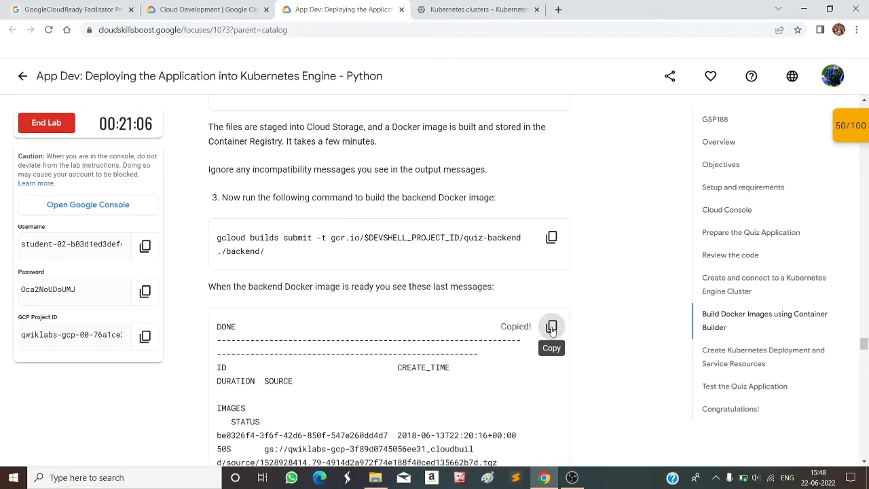
scroll(551, 328, down, 2)
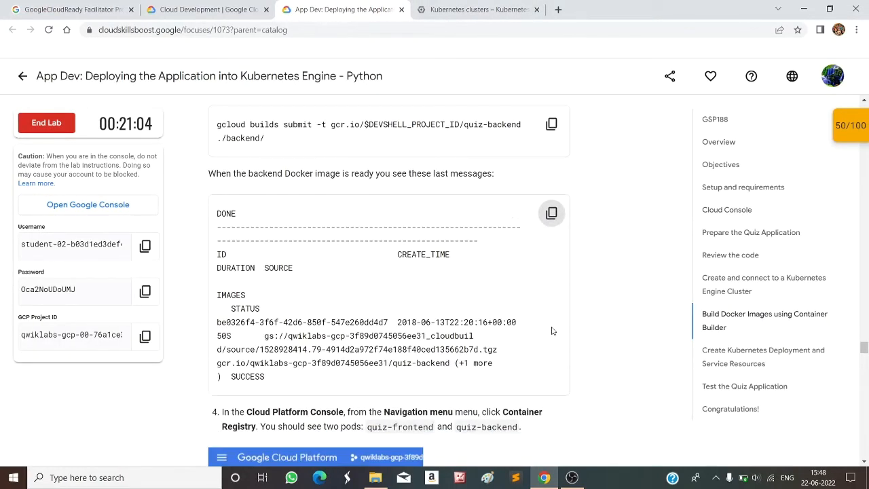
scroll(552, 331, down, 3)
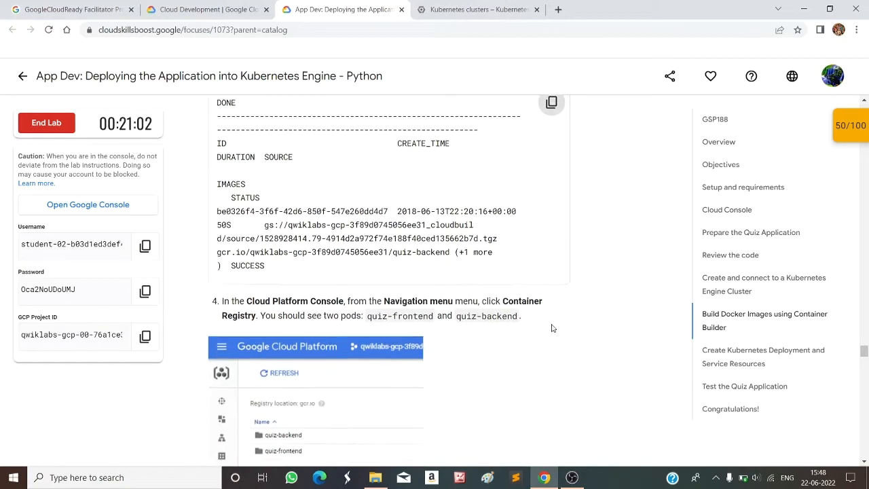
scroll(405, 255, down, 3)
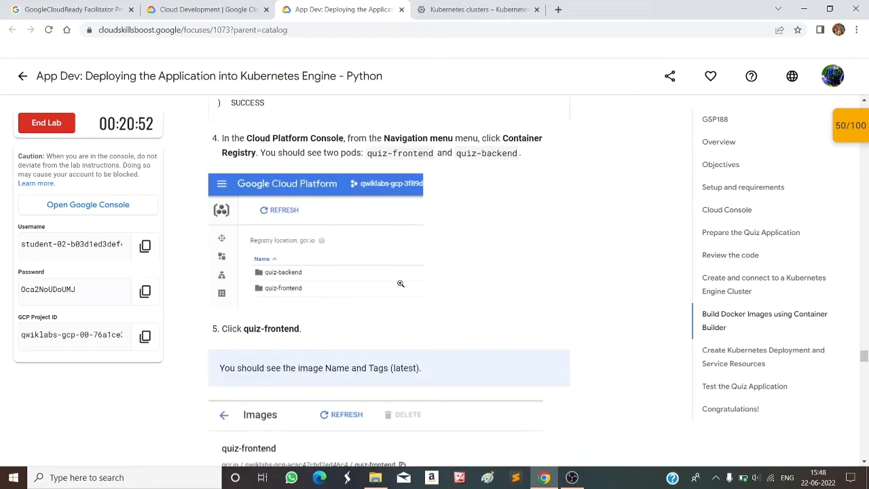
scroll(401, 286, up, 2)
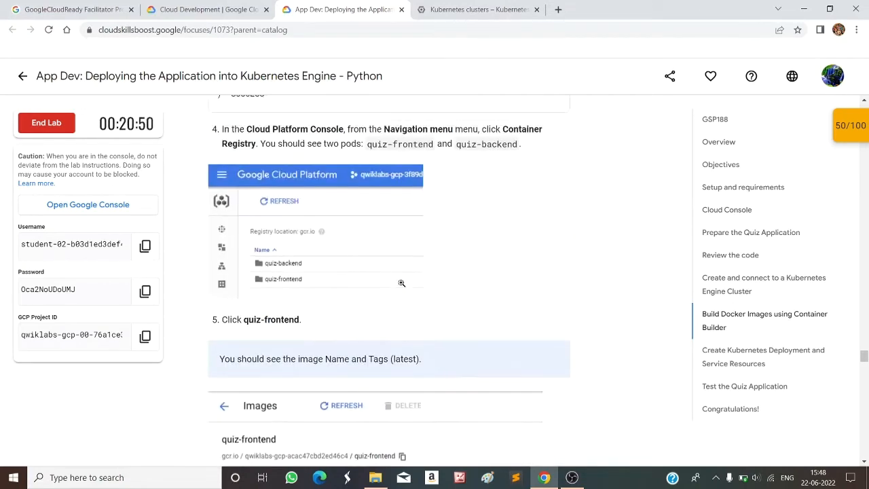
scroll(397, 237, up, 1)
drag(385, 183, 485, 185)
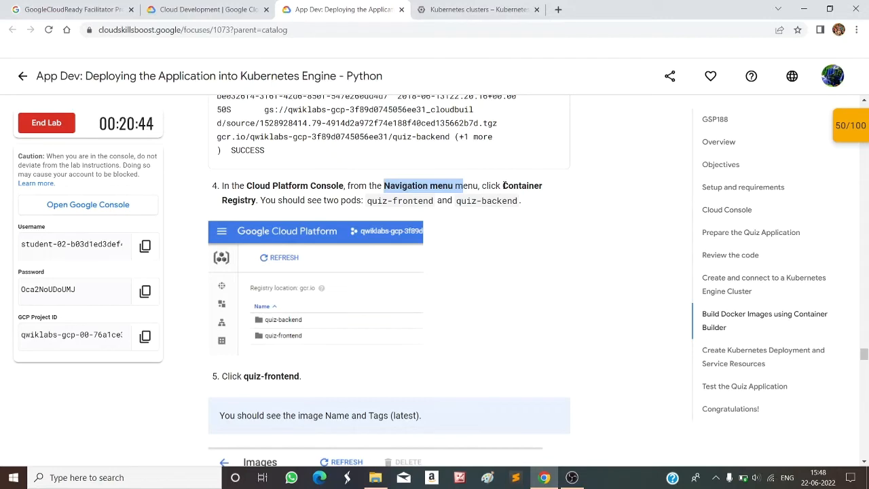
- Copy the name Container Registry from the lab instructions, search the Cloud console for it and open the Container Registry page
drag(502, 185, 260, 204)
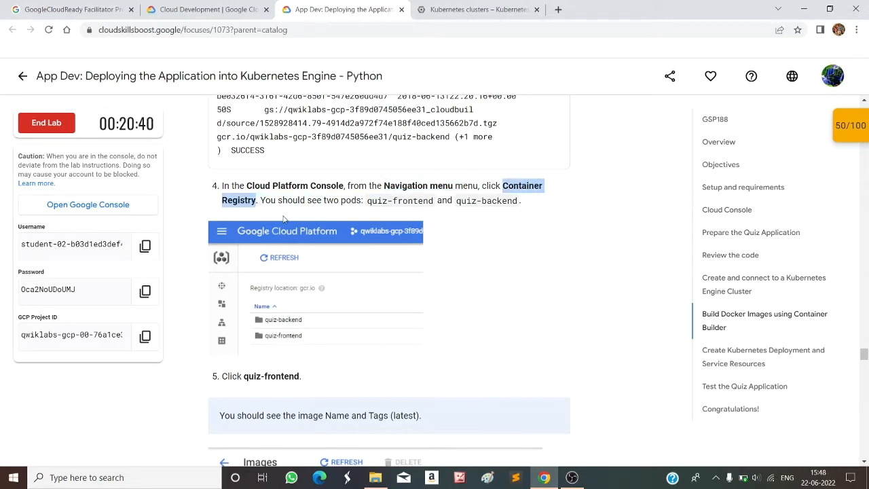
click(475, 9)
click(489, 72)
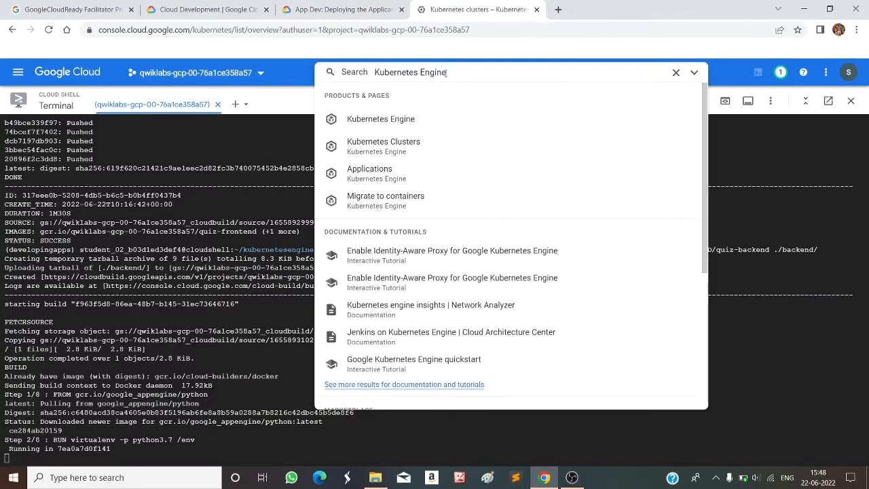
key(ctrl+a)
key(ctrl+v)
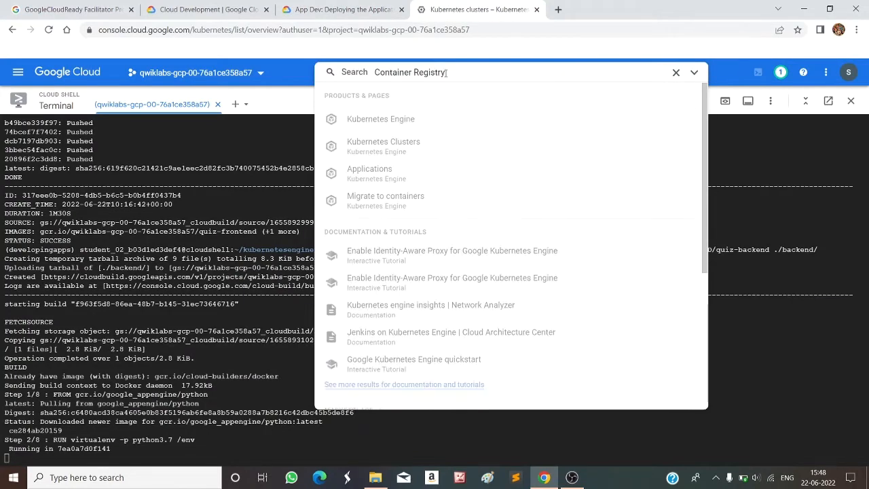
key(Return)
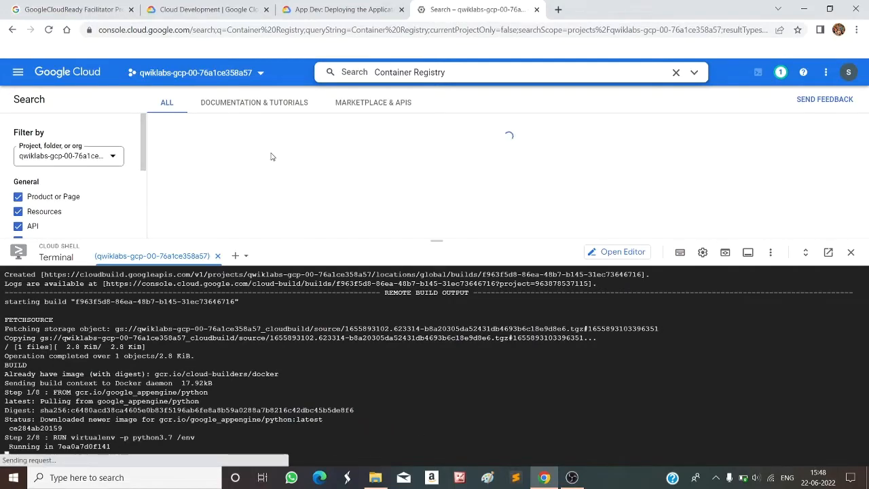
click(336, 9)
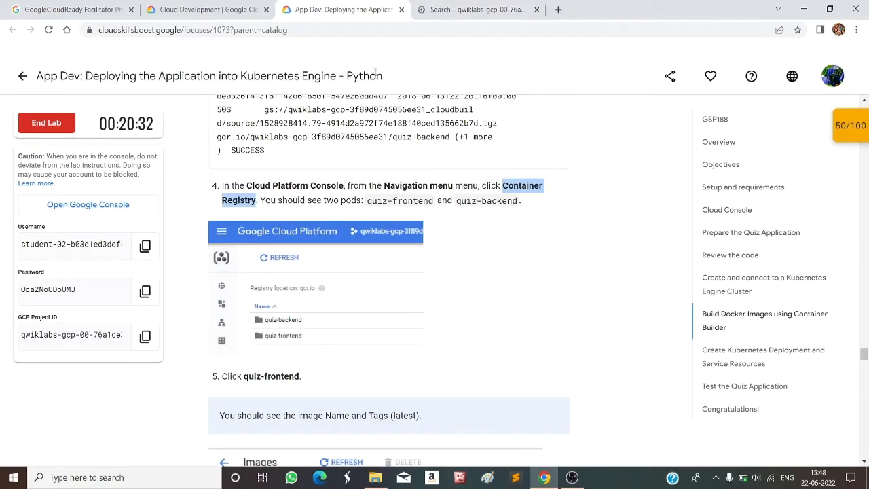
click(459, 8)
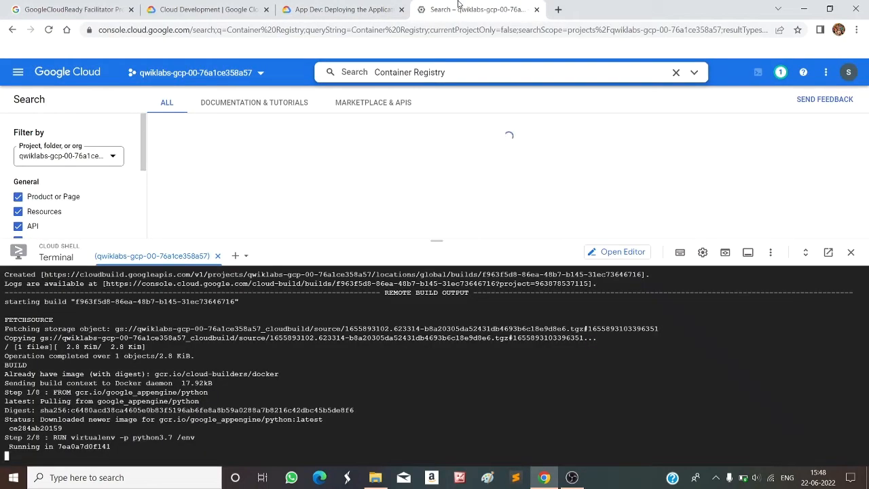
click(267, 174)
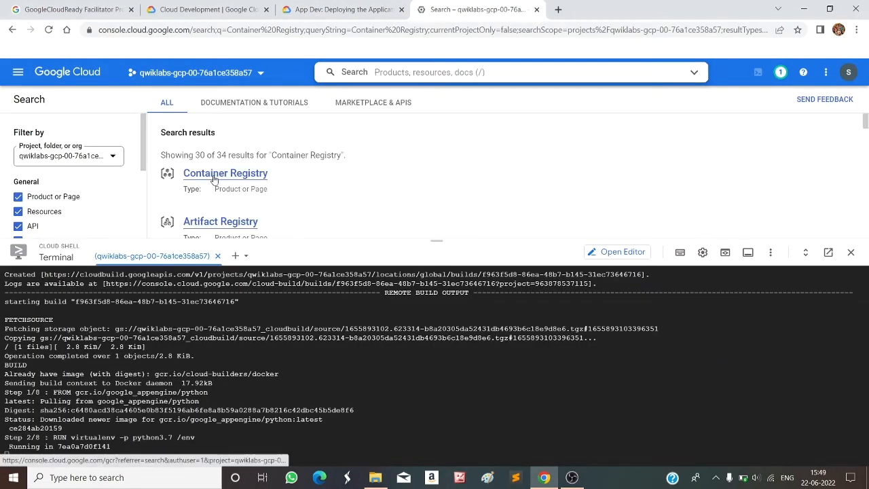
- Check the lab instructions for the repository to inspect and open quiz-frontend in Container Registry
click(299, 8)
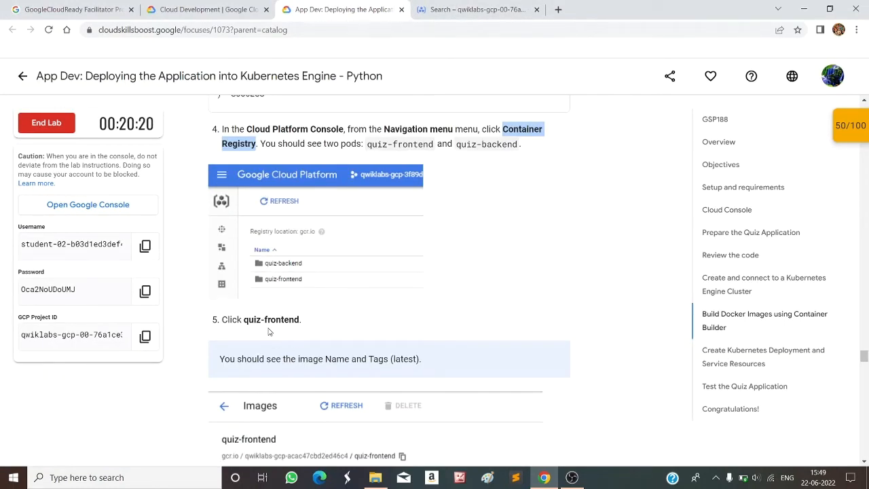
key(ctrl+Tab)
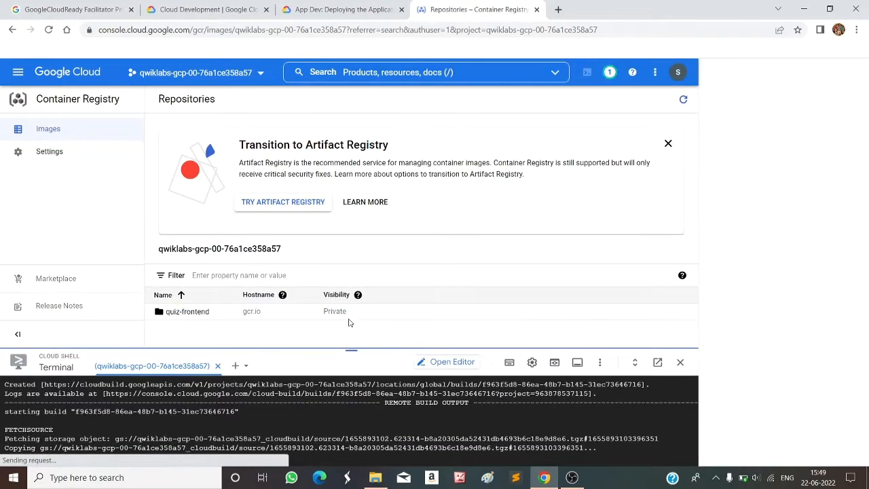
click(198, 315)
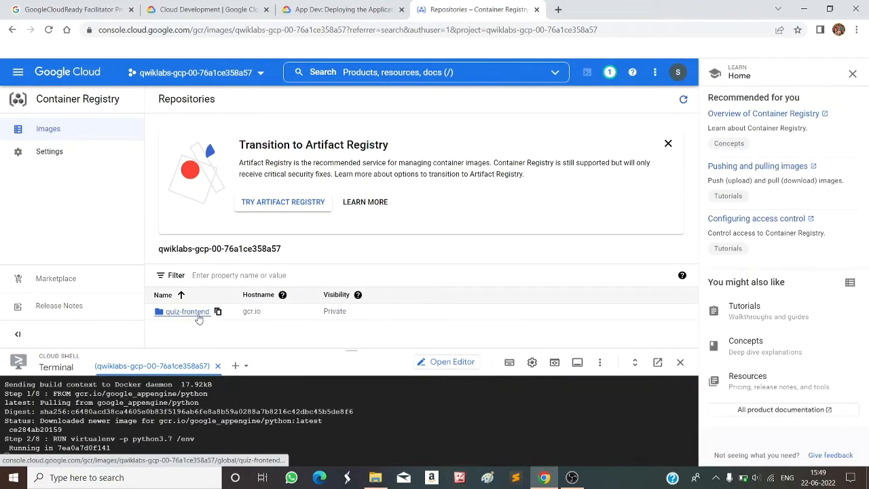
- Compare the name and tags of the quiz-frontend image with the lab's example and return to the Build Docker Images progress check
click(358, 9)
scroll(359, 224, down, 2)
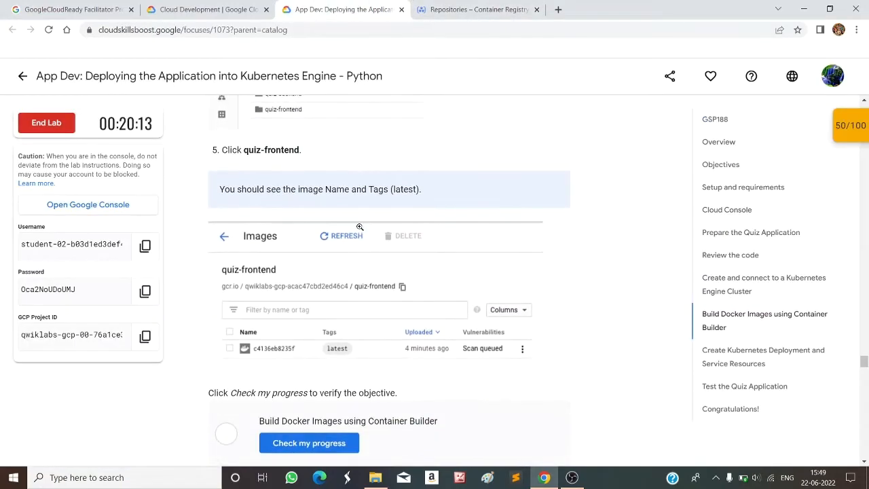
scroll(361, 234, down, 1)
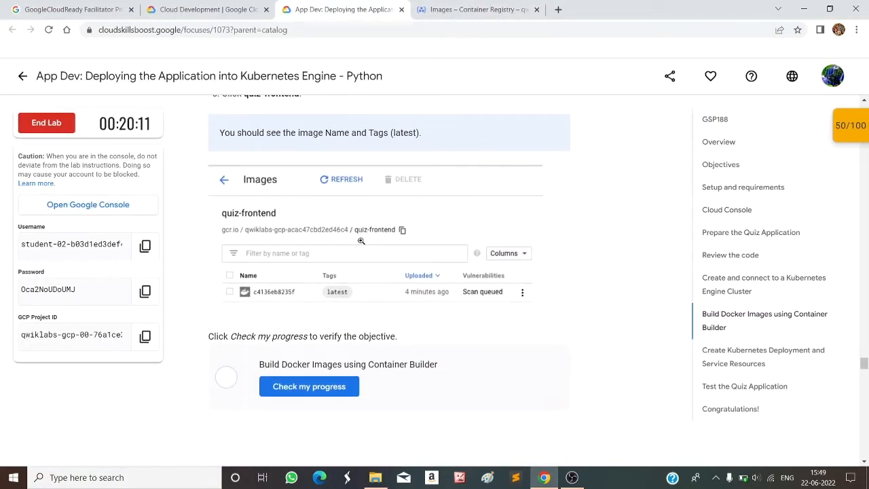
click(475, 10)
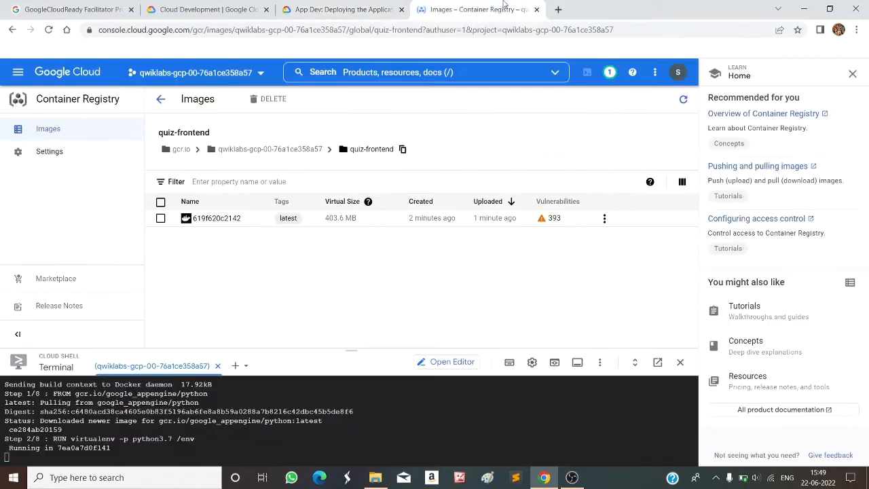
click(345, 7)
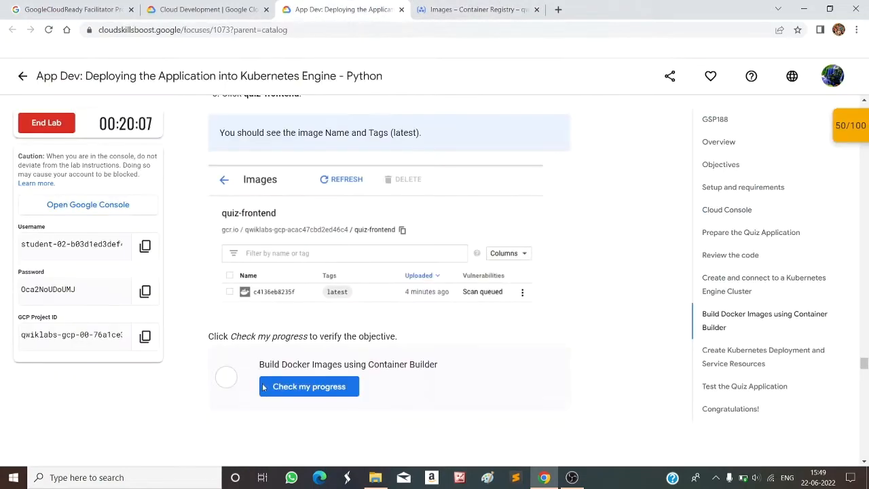
- Check the lab progress for Build Docker Images using Container Builder, repeating the check once
click(319, 393)
scroll(420, 353, down, 3)
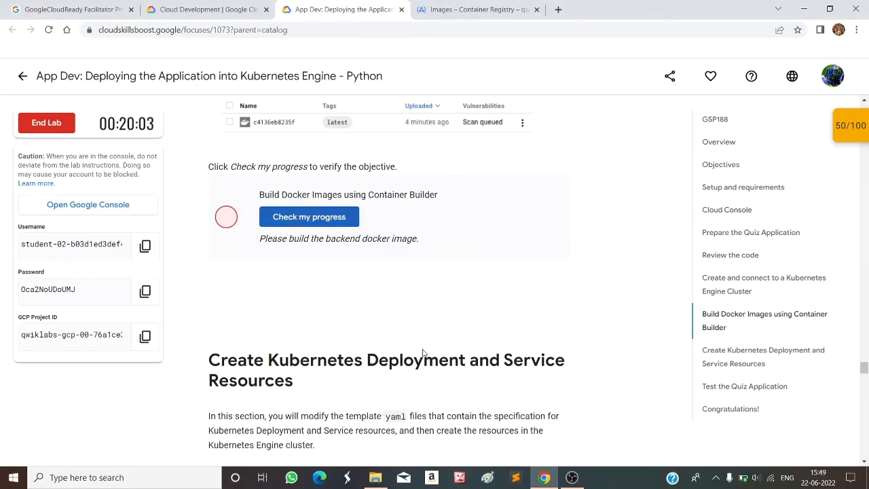
click(336, 219)
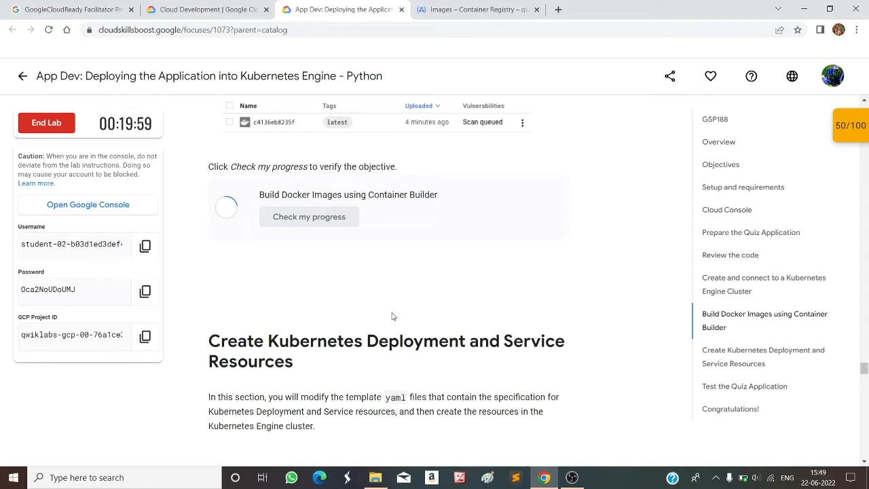
- Review the lab instructions for the backend Dockerfile and the commands that build the frontend and backend Docker images
scroll(392, 317, up, 6)
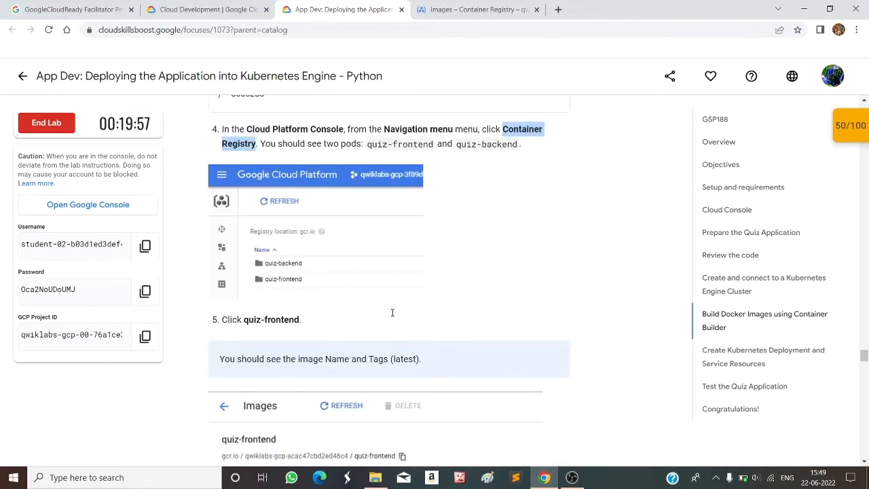
scroll(391, 316, up, 8)
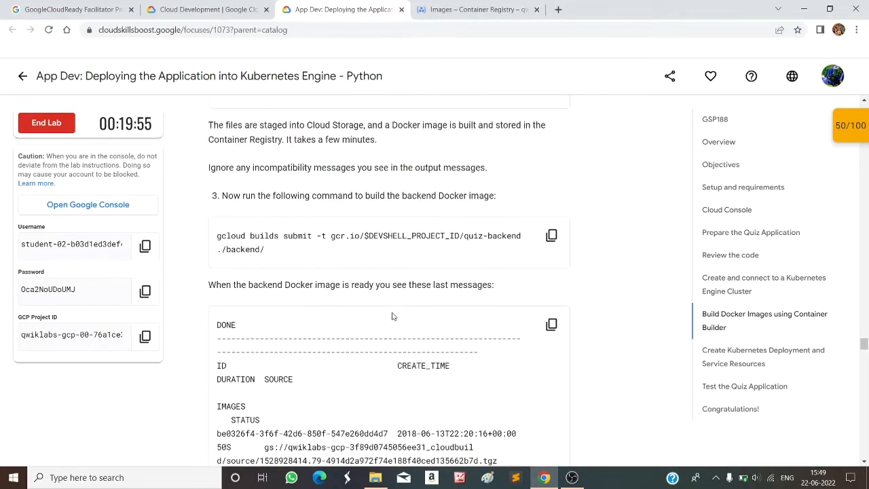
scroll(392, 317, up, 6)
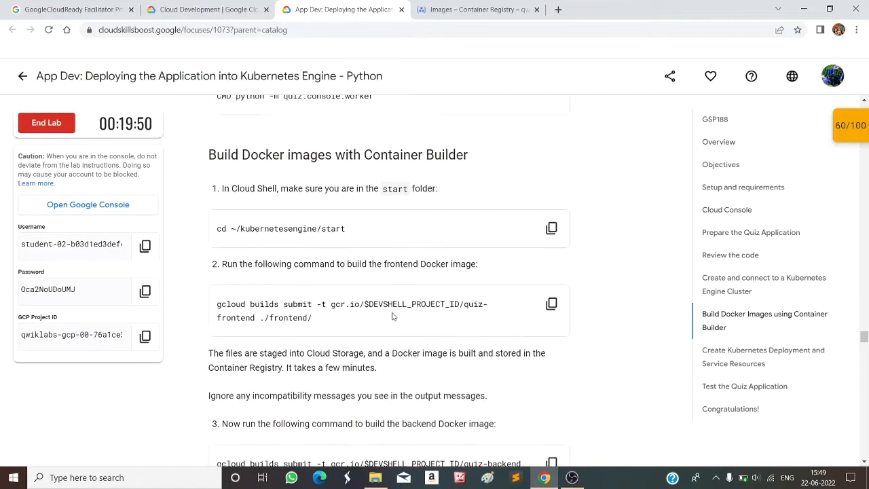
scroll(391, 316, up, 1)
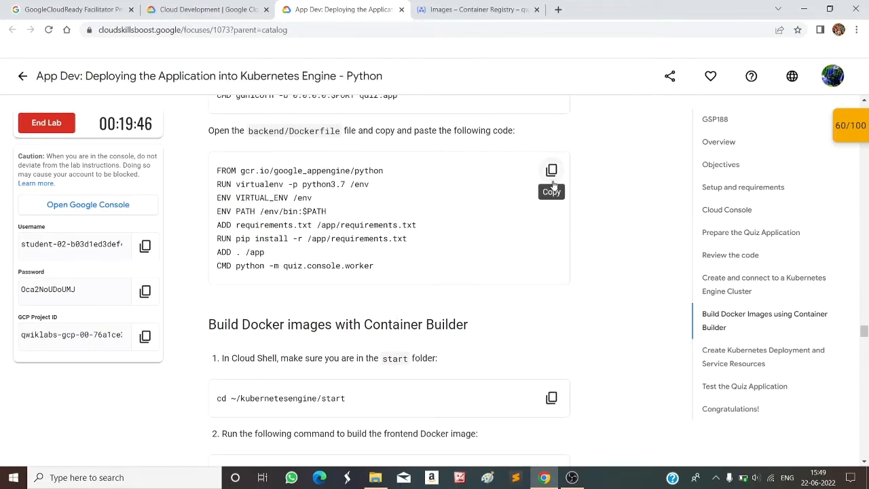
- Switch to the Cloud console, enlarge the Cloud Shell terminal and close the Learn panel
click(469, 9)
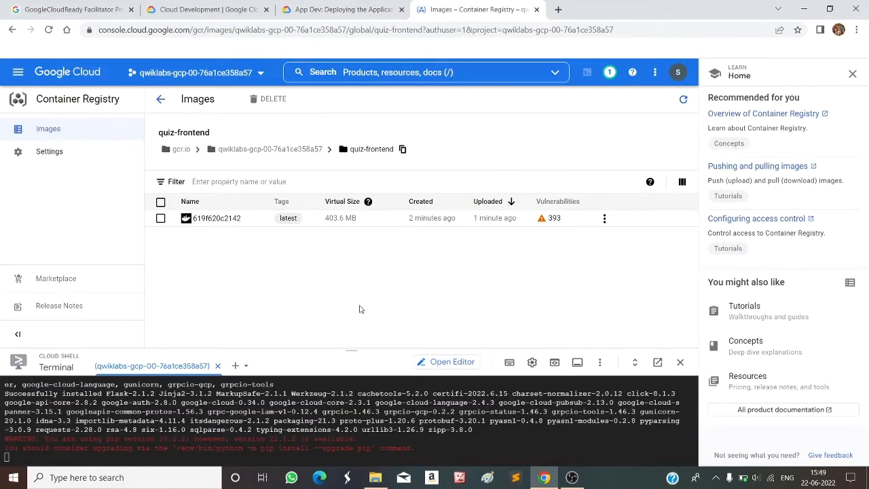
drag(351, 349, 353, 243)
click(852, 73)
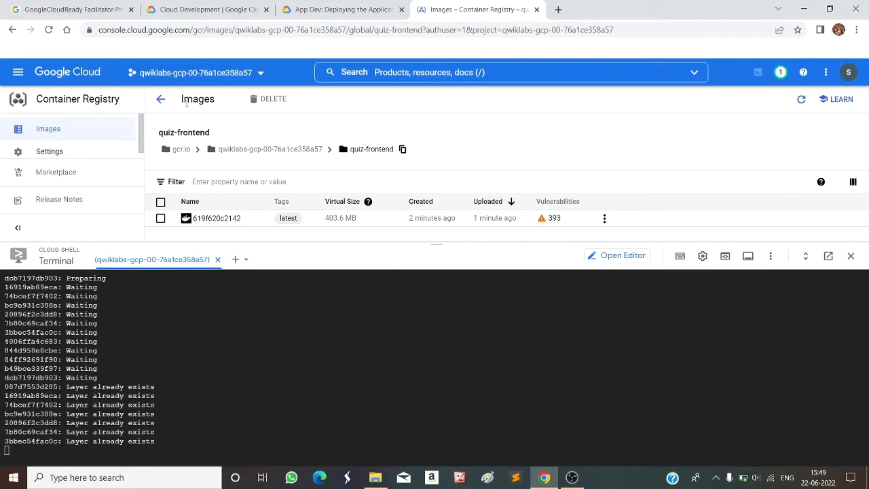
- Examine the Container Registry repositories list for the built images and open the registry's Settings page
click(161, 100)
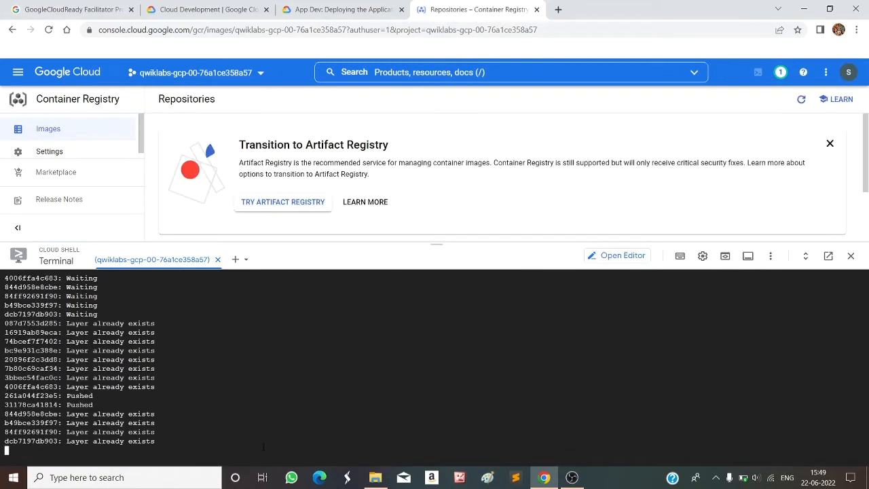
scroll(264, 201, down, 2)
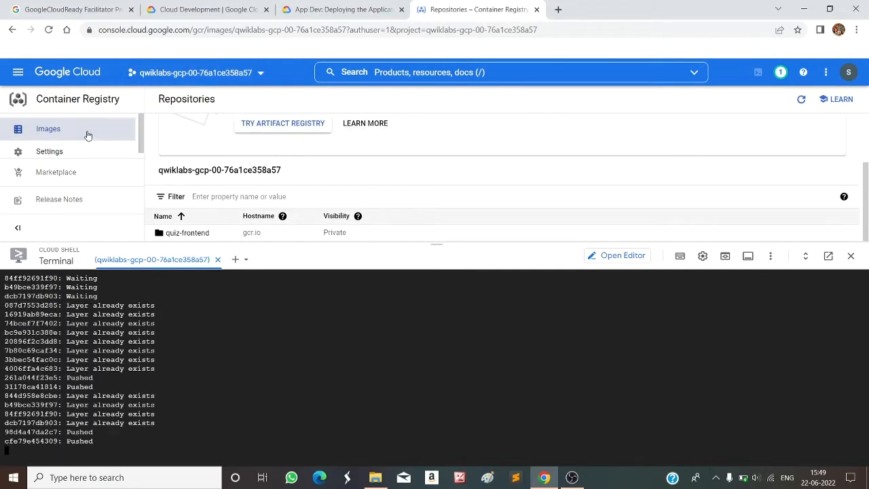
click(81, 152)
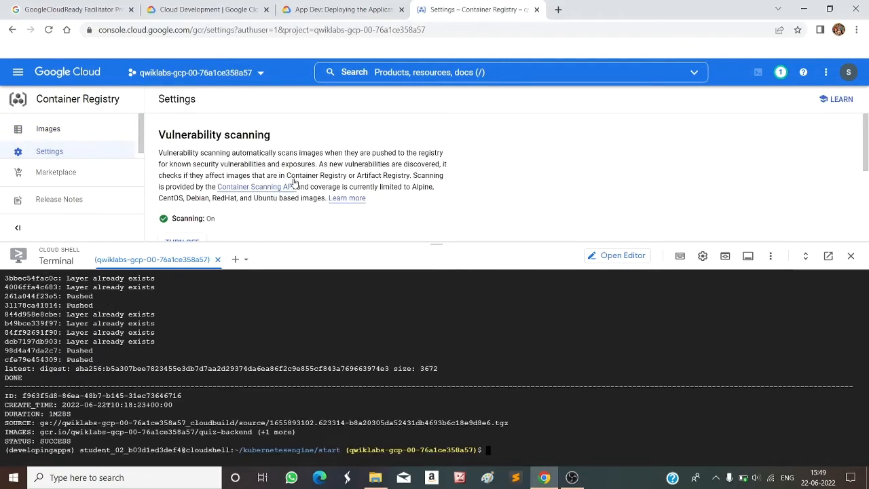
- Reread the lab's Docker image build steps and copy the gcloud builds submit command for quiz-backend
click(297, 9)
scroll(436, 337, down, 2)
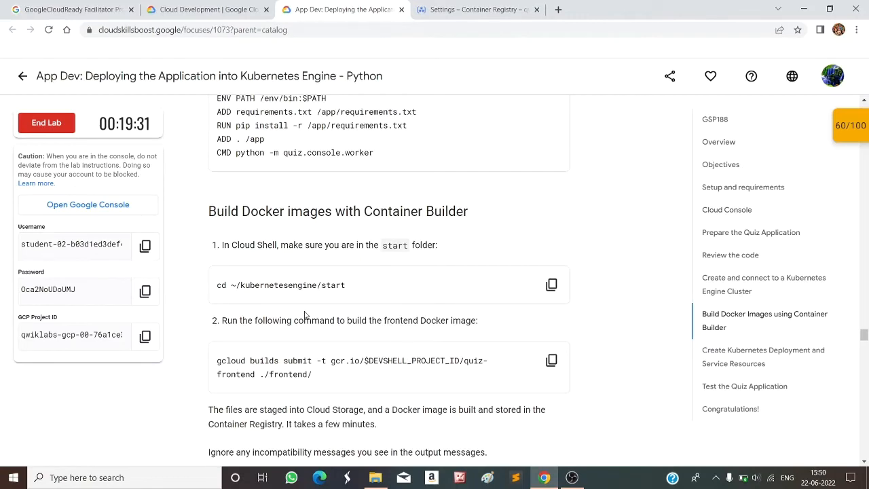
scroll(353, 310, down, 2)
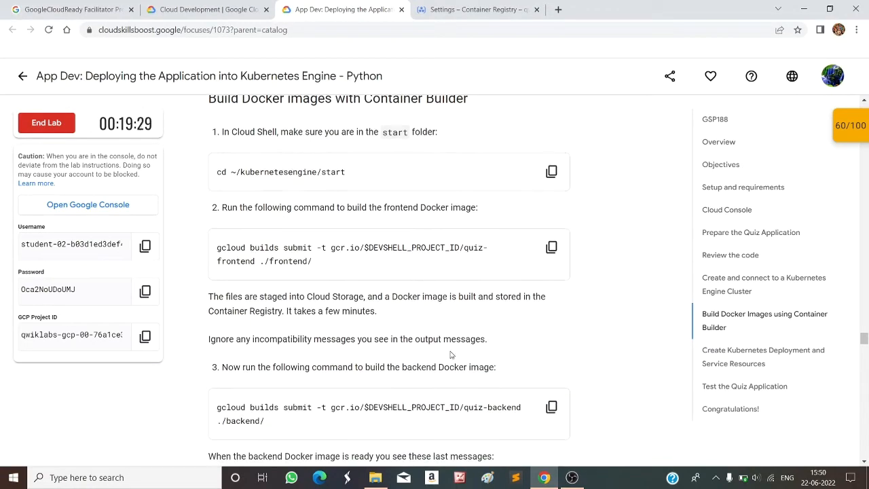
scroll(495, 393, down, 2)
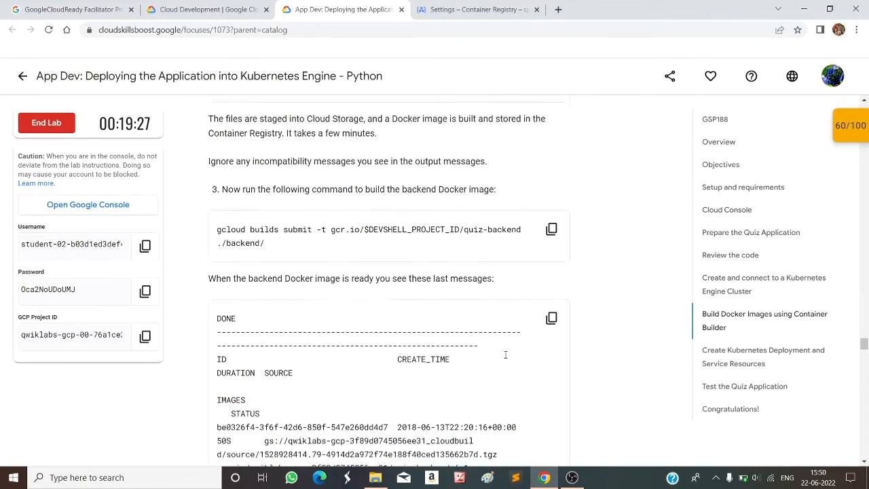
scroll(496, 353, down, 4)
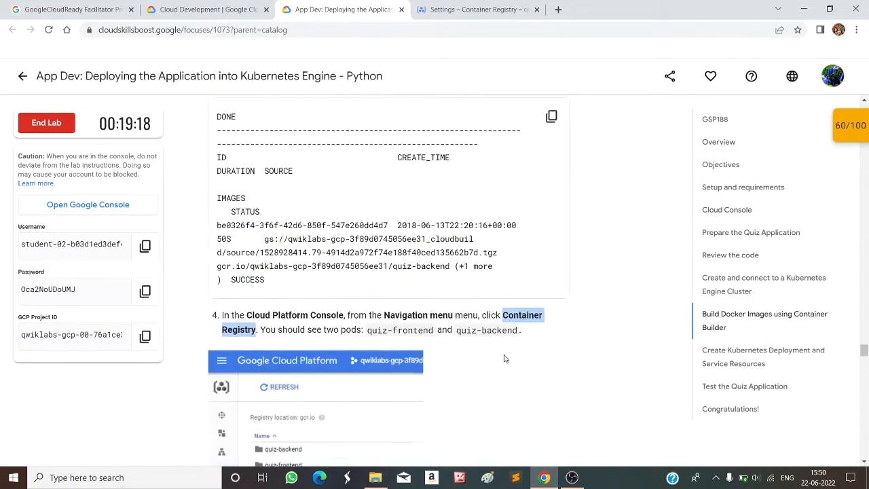
scroll(504, 358, up, 6)
scroll(494, 324, down, 3)
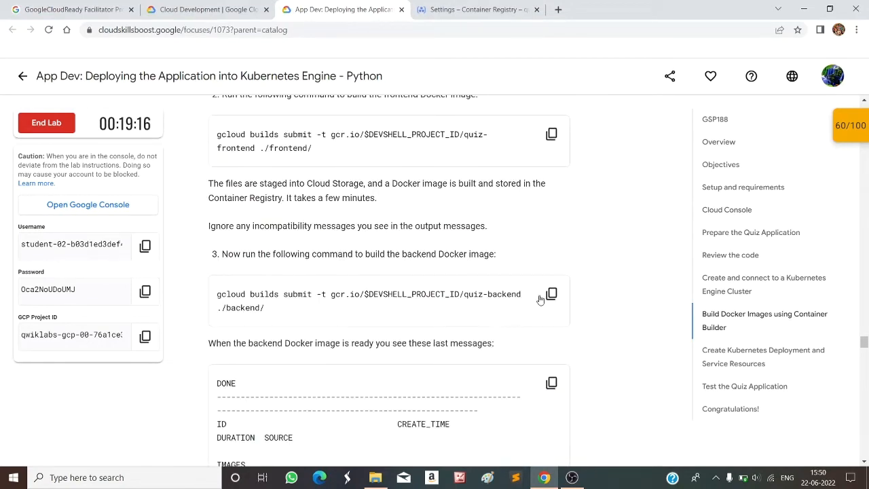
click(550, 294)
- Return to the Images list in Container Registry and open the quiz-frontend repository
click(478, 9)
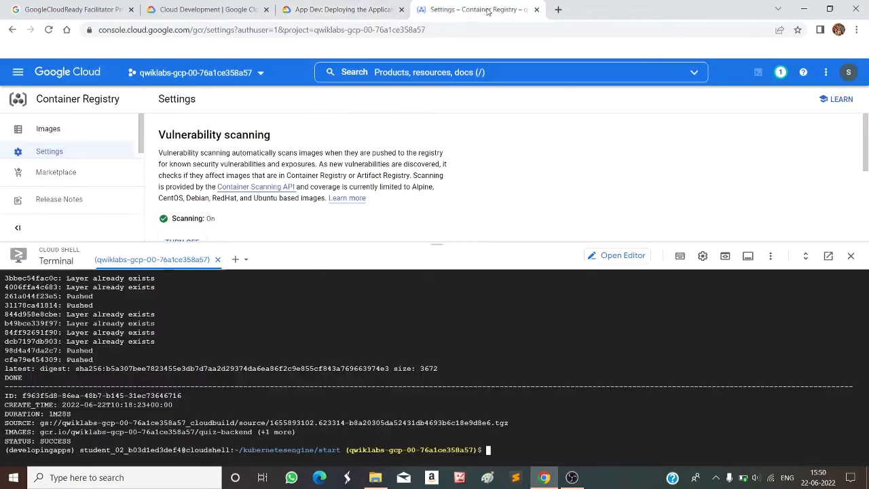
click(34, 127)
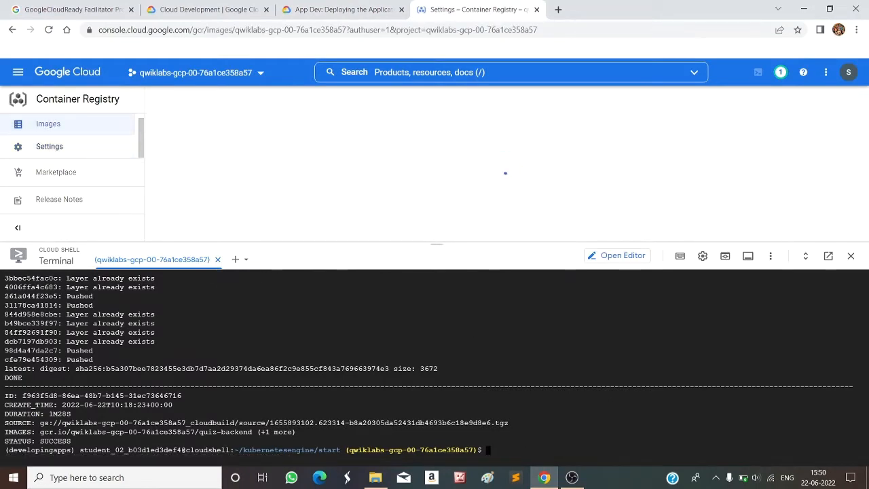
scroll(272, 212, down, 2)
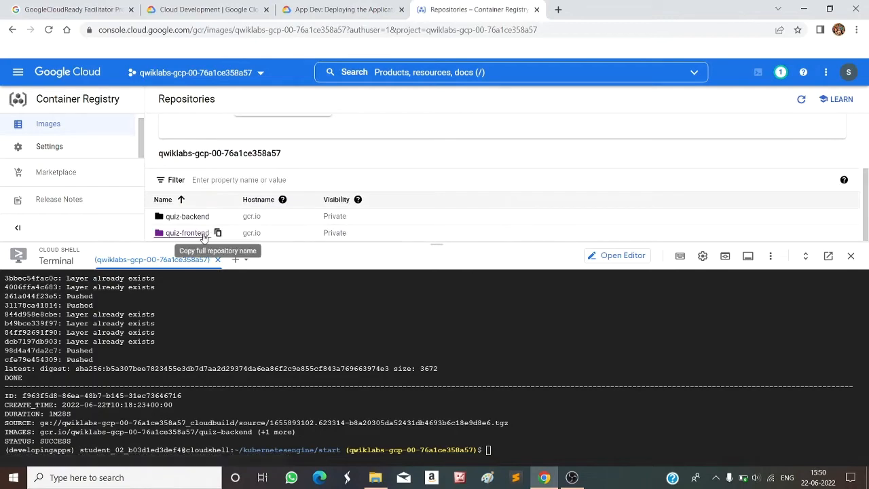
click(187, 232)
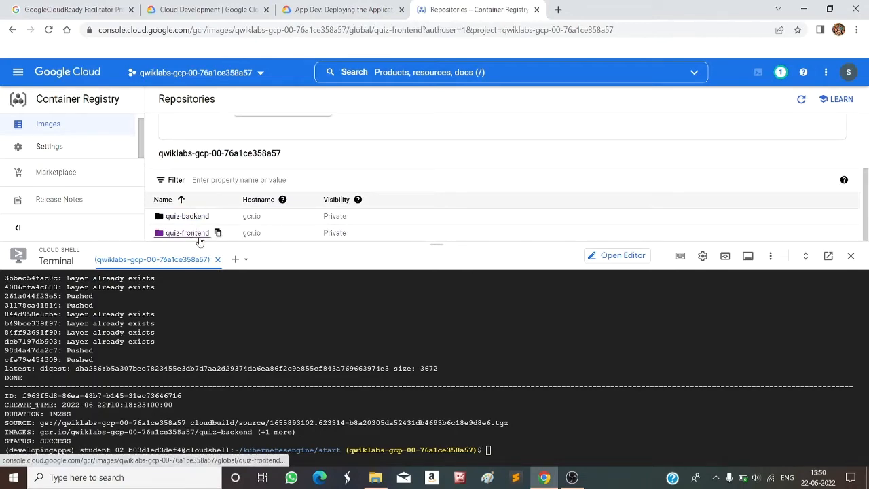
- Rerun the lab's Build Docker Images using Container Builder progress check and view its result
click(343, 10)
scroll(397, 336, down, 5)
scroll(398, 336, down, 7)
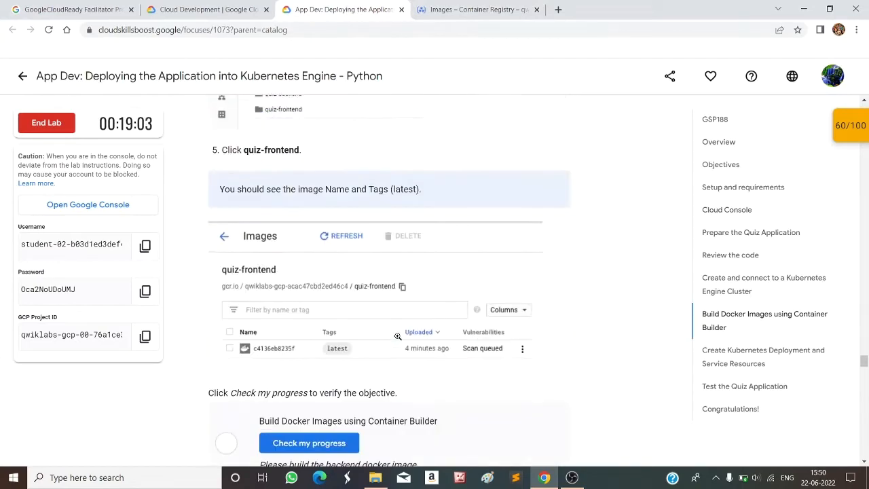
click(333, 219)
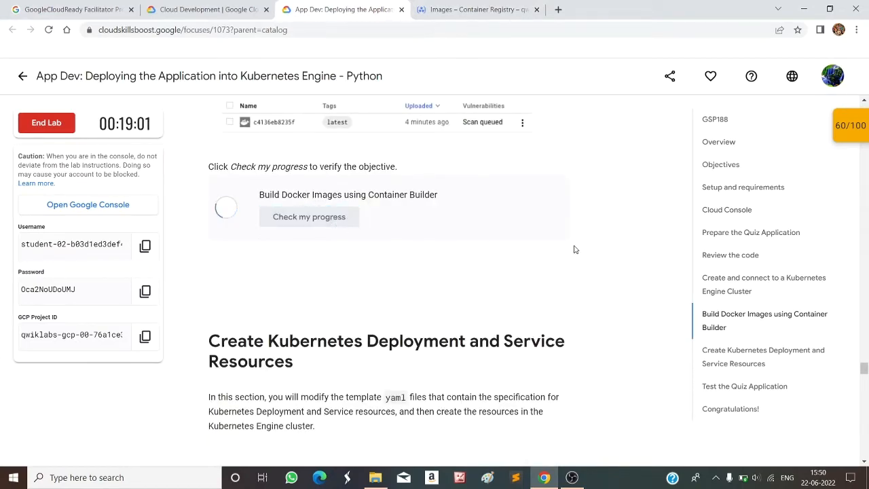
scroll(551, 268, down, 1)
scroll(550, 269, down, 2)
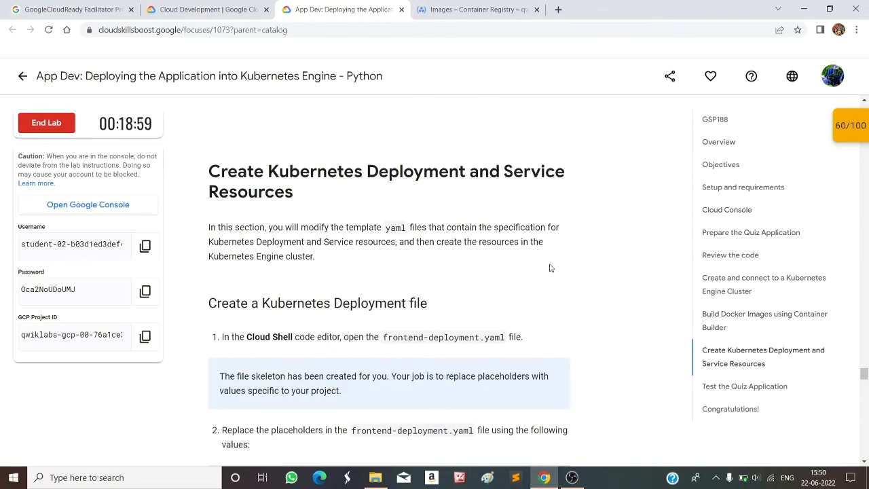
scroll(333, 337, up, 5)
- Read the lab's Kubernetes Deployment file instructions and open frontend-deployment.yaml from the start folder in the Cloud Shell Editor
scroll(306, 355, down, 6)
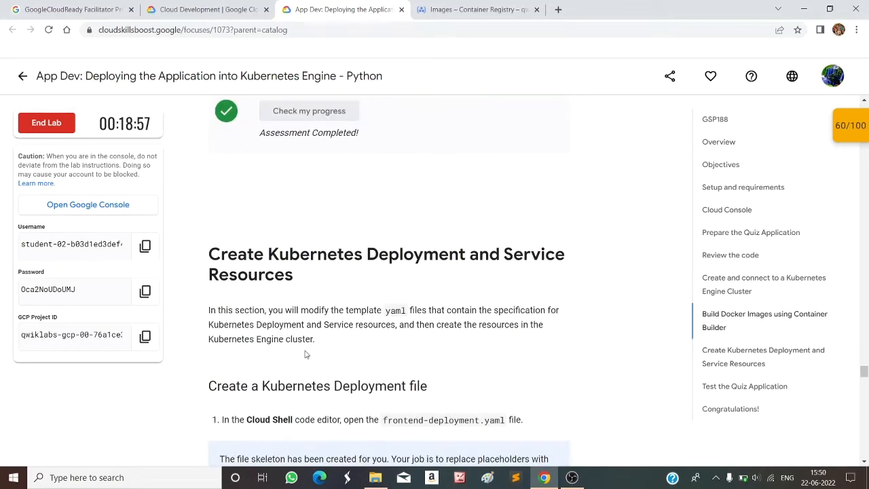
scroll(336, 312, down, 1)
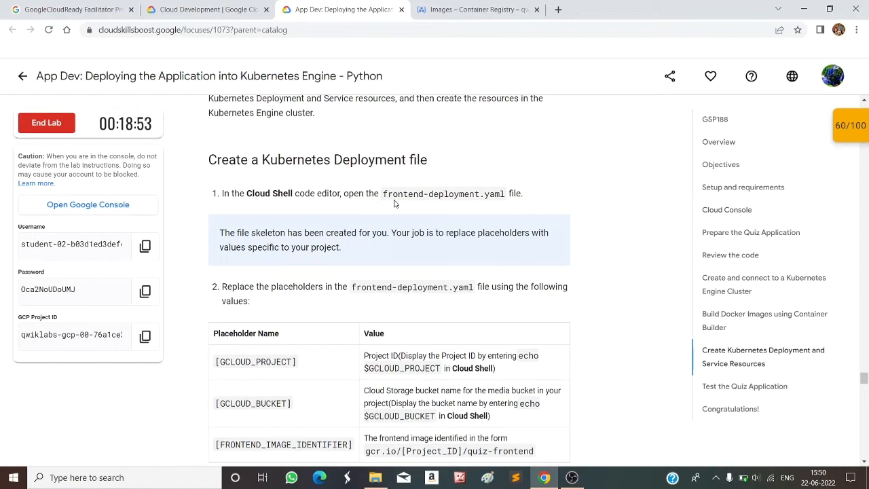
click(446, 6)
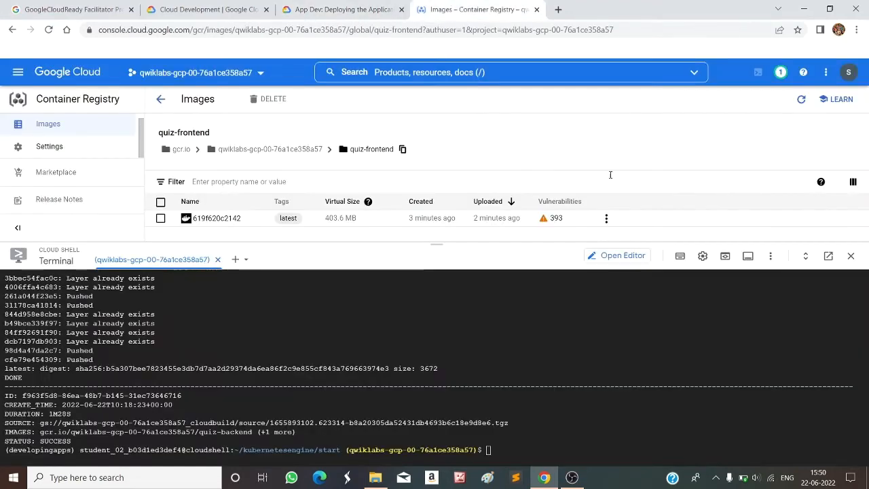
click(644, 256)
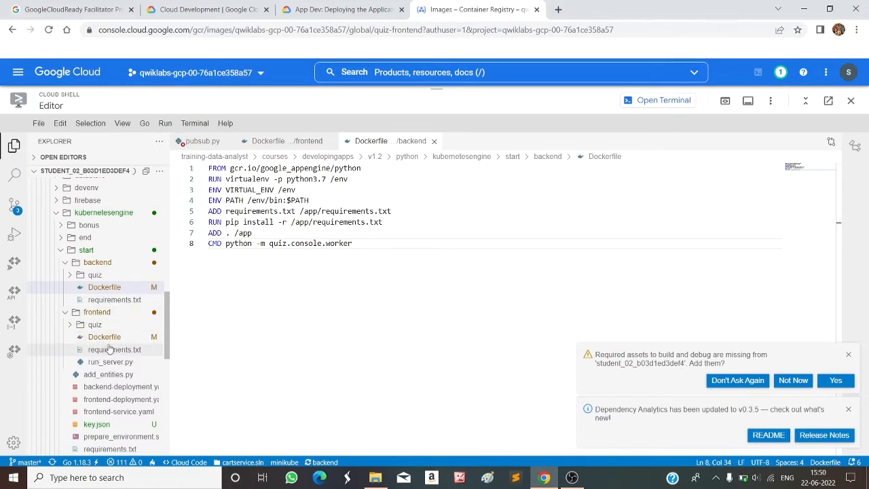
click(67, 314)
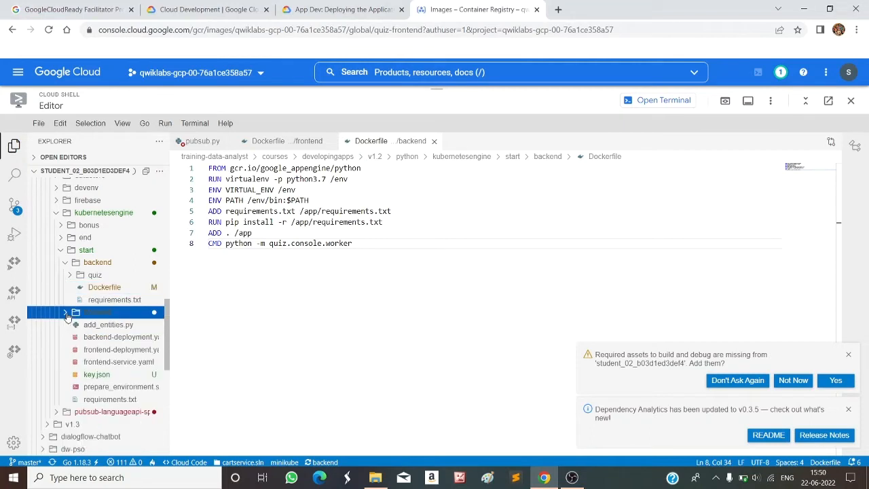
click(103, 350)
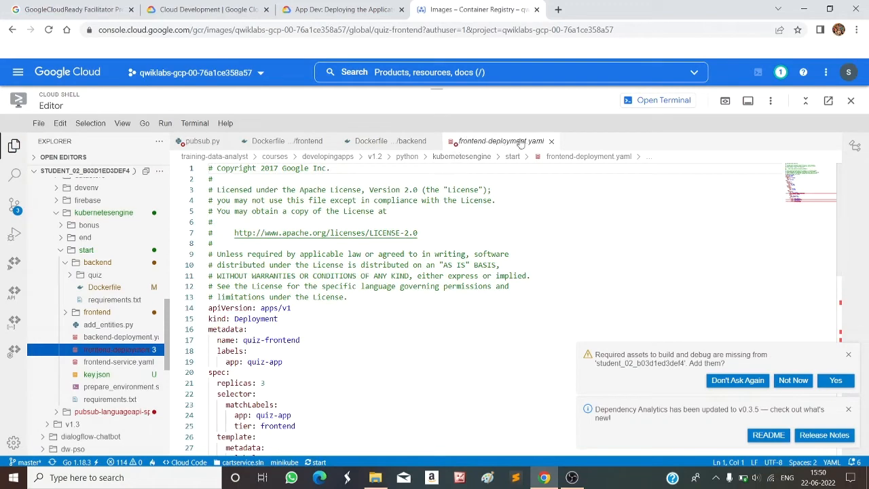
- Copy the command echo $GCLOUD_PROJECT from the lab's placeholder table and run it in the Cloud Shell terminal
click(374, 10)
scroll(392, 326, down, 1)
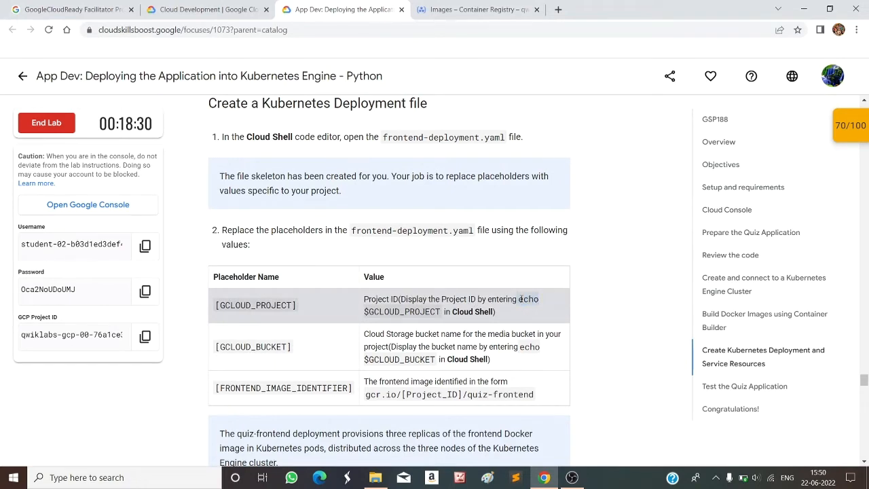
drag(536, 298, 445, 312)
key(ctrl+c)
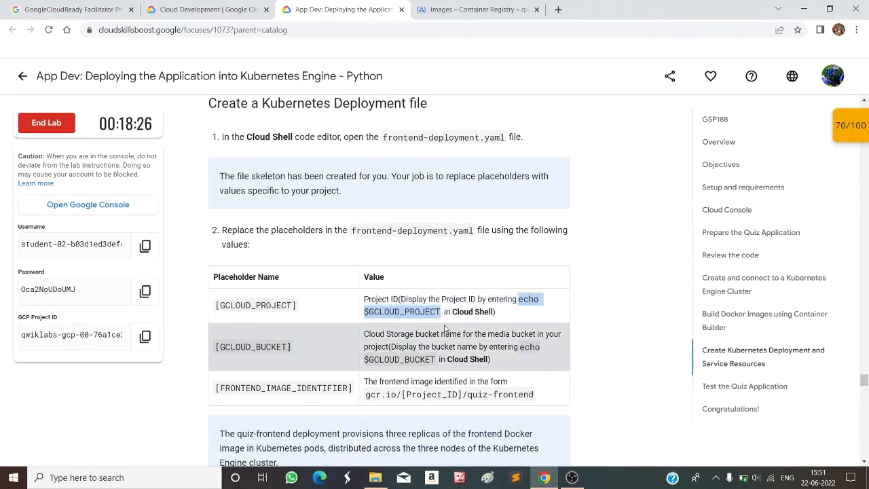
click(478, 10)
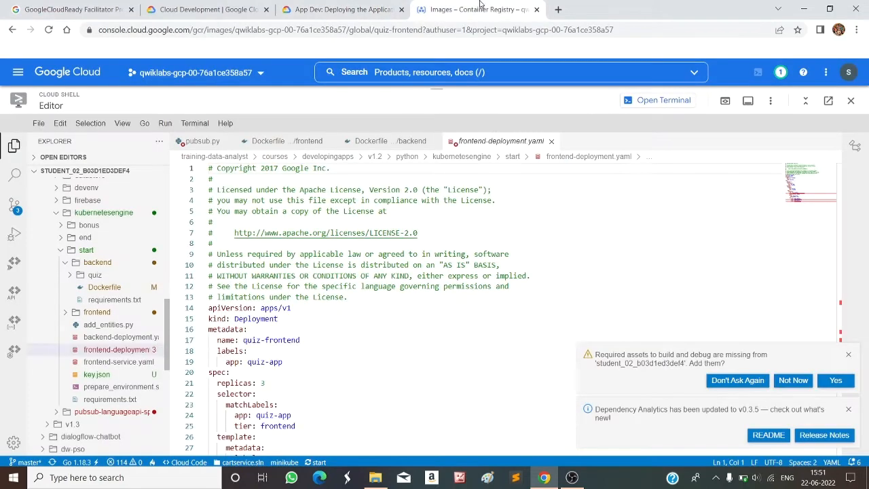
right_click(669, 102)
click(621, 233)
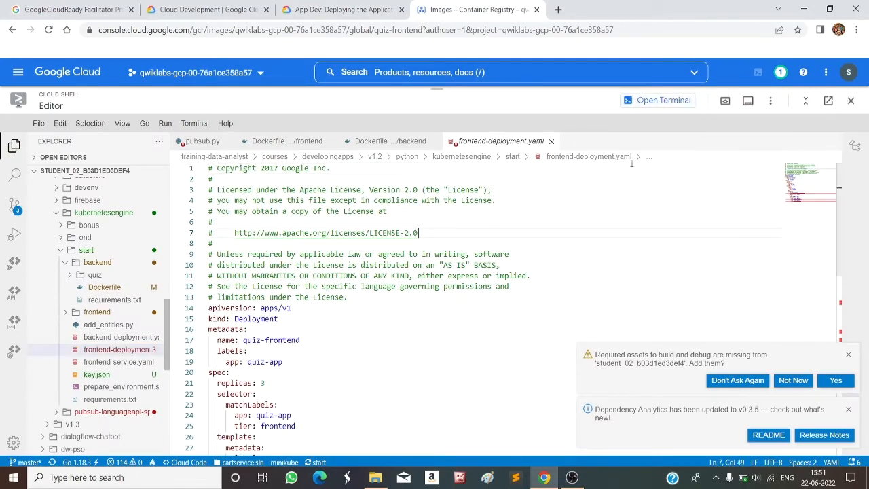
click(662, 100)
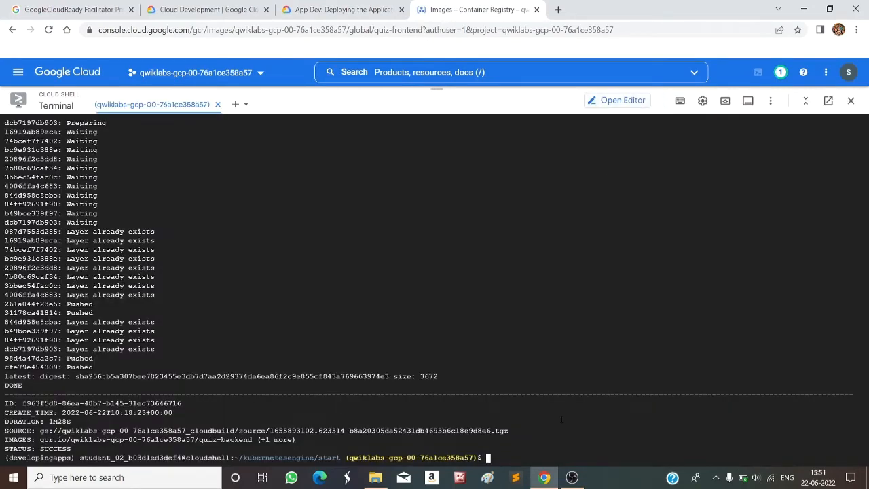
key(ctrl+v)
key(Return)
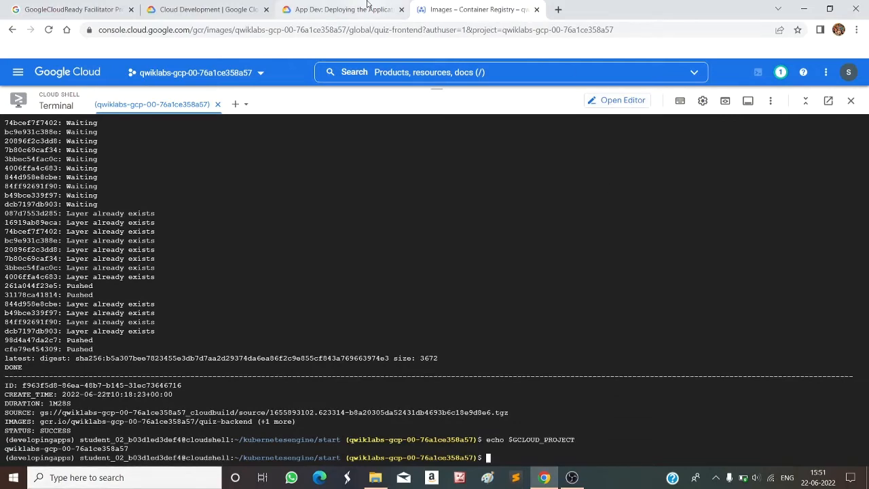
- Copy the command echo $GCLOUD_BUCKET from the lab's placeholder table and run it in the Cloud Shell terminal
click(343, 9)
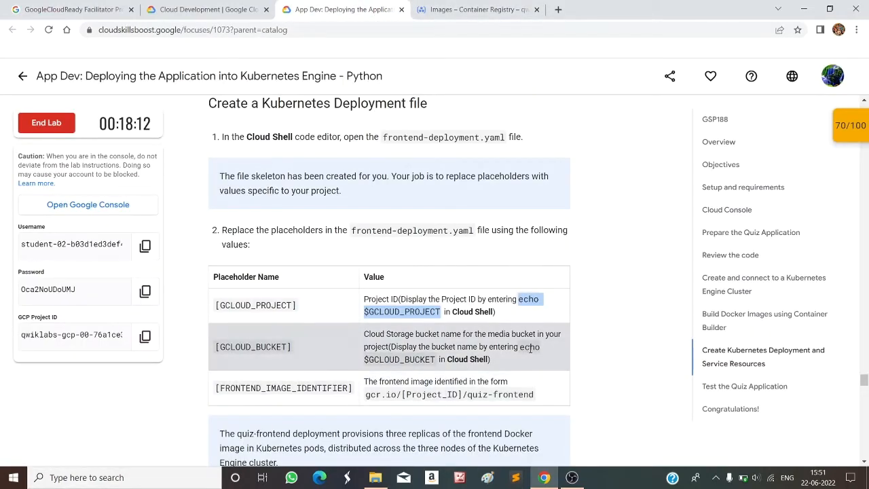
drag(519, 346, 436, 360)
key(ctrl+c)
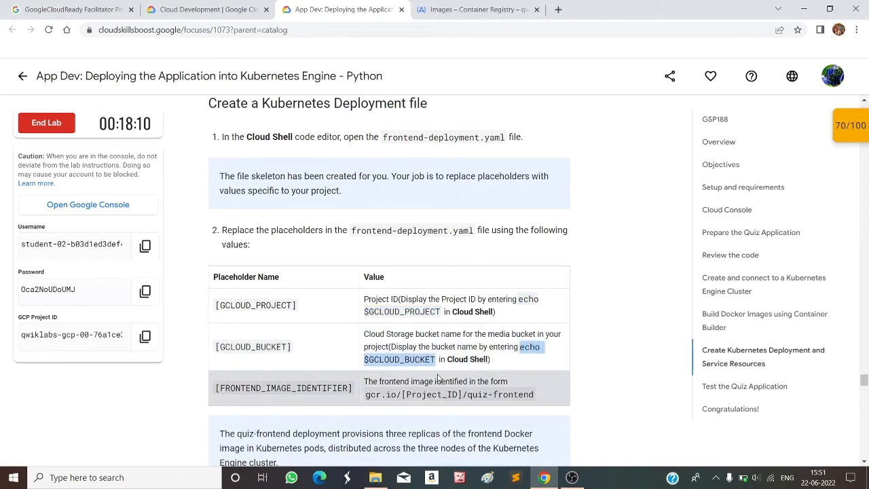
click(463, 5)
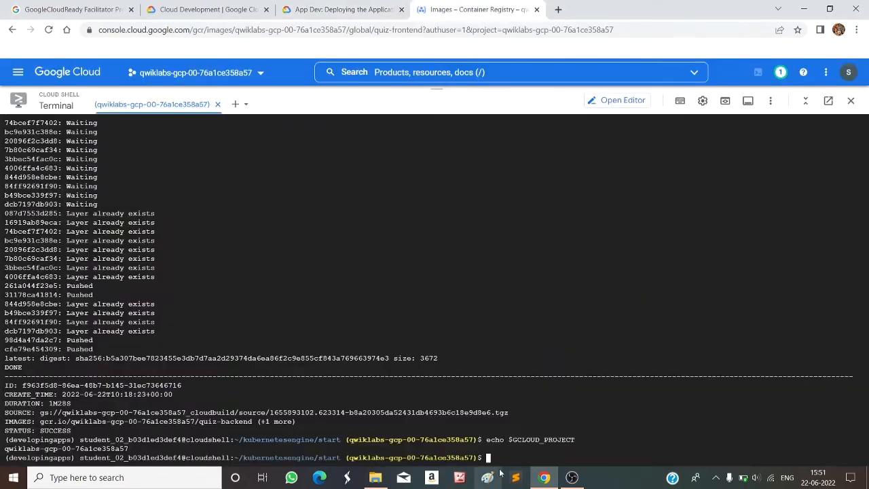
key(ctrl+v)
key(Return)
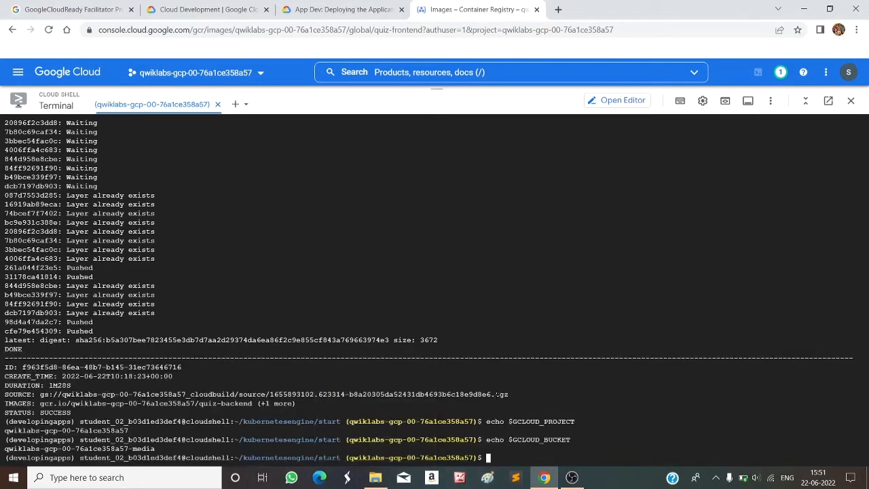
- Examine the placeholders in frontend-deployment.yaml in the Cloud Shell Editor and compare them with the lab's placeholder table
click(343, 9)
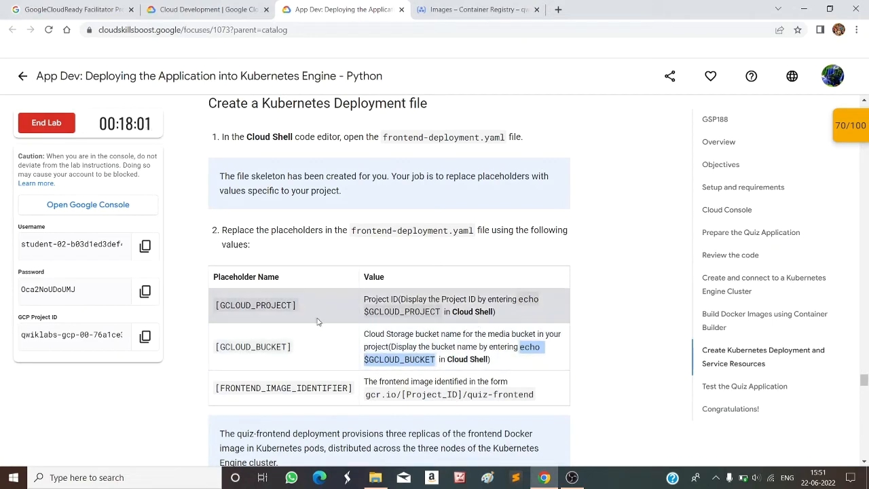
click(448, 10)
click(614, 101)
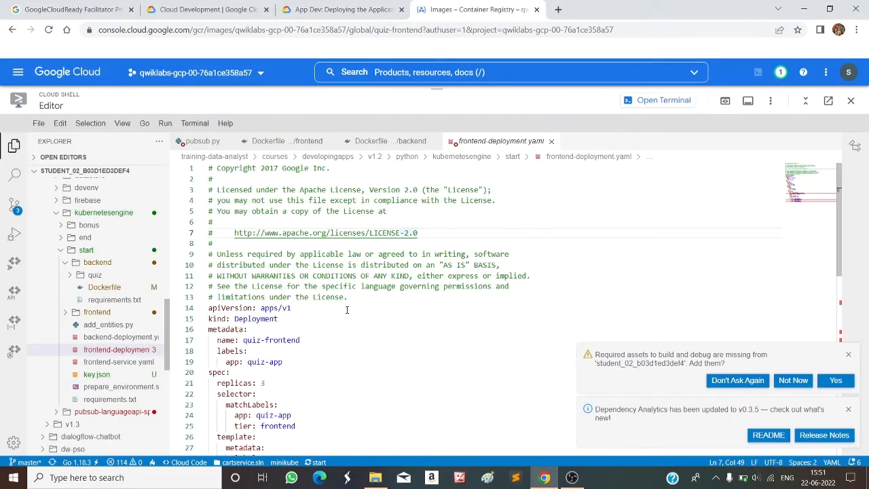
scroll(346, 309, down, 1)
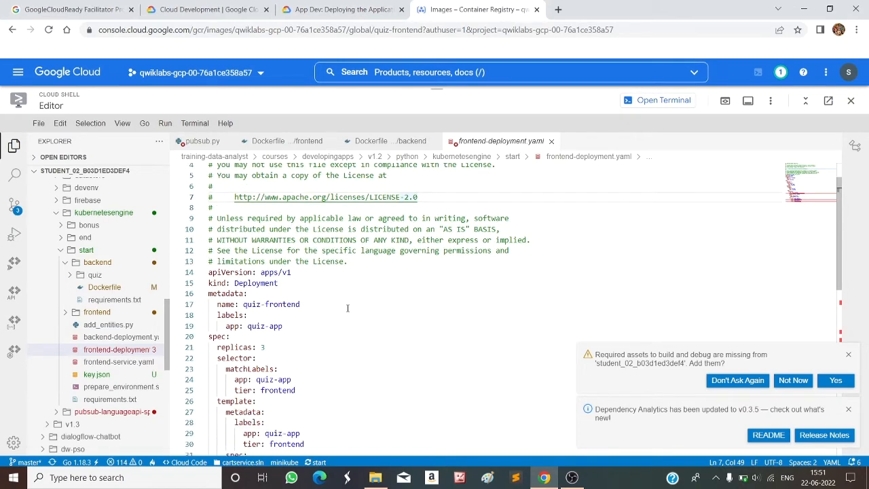
scroll(347, 309, down, 2)
scroll(348, 306, down, 2)
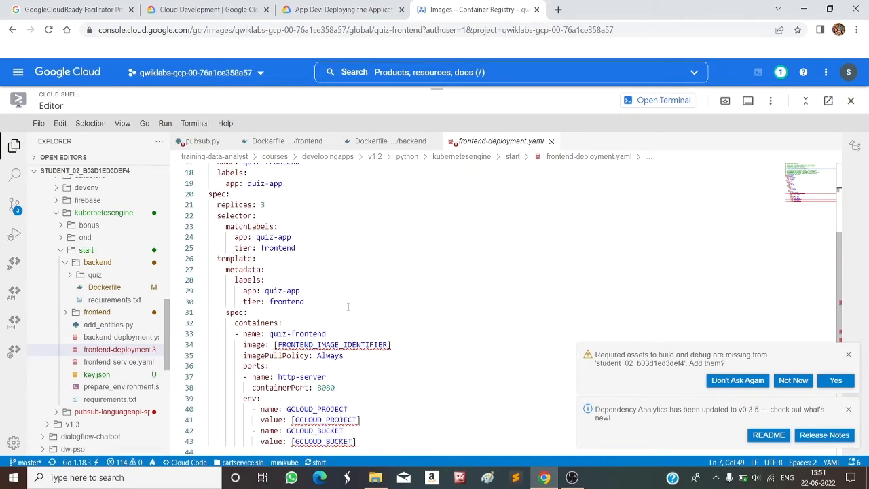
scroll(346, 306, down, 1)
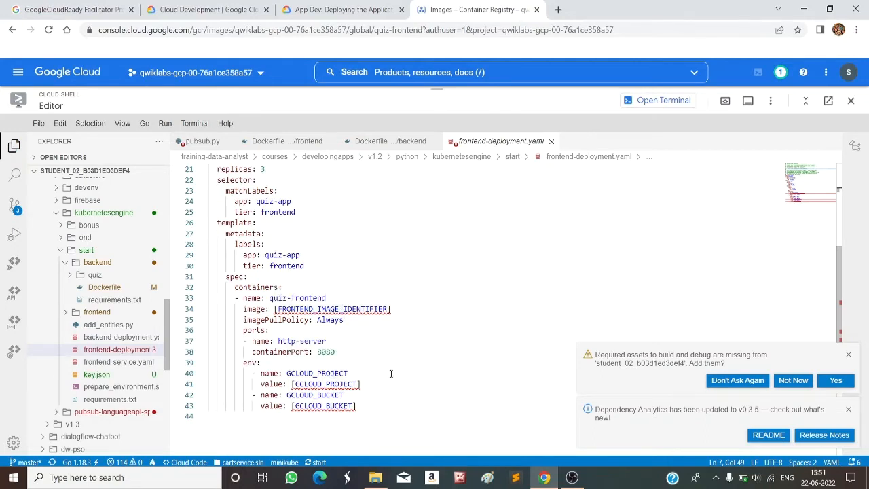
scroll(392, 373, down, 1)
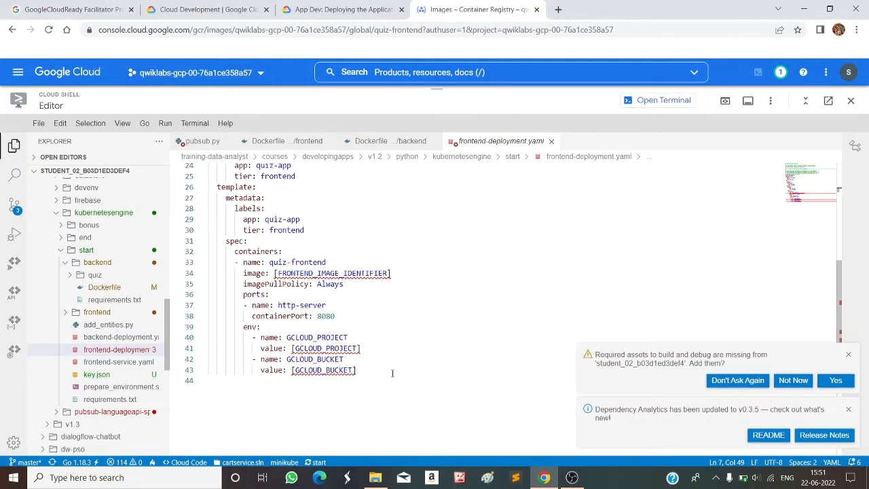
click(340, 9)
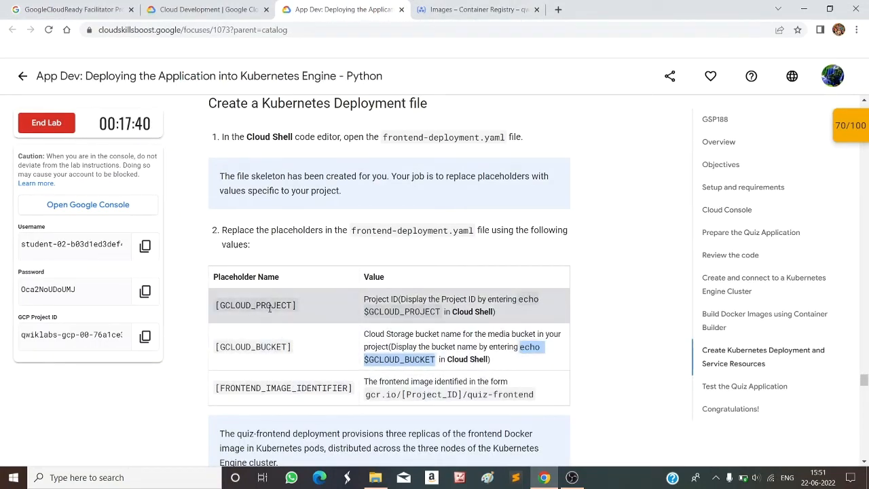
click(470, 9)
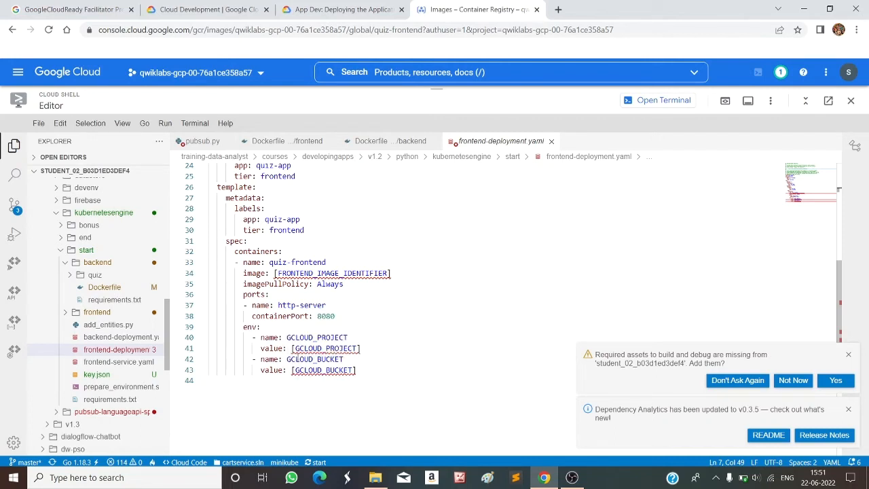
- Replace the [GCLOUD_PROJECT] placeholder in frontend-deployment.yaml with the lab's GCP Project ID, qwiklabs-gcp-00-76a1ce358a57
drag(293, 348, 360, 348)
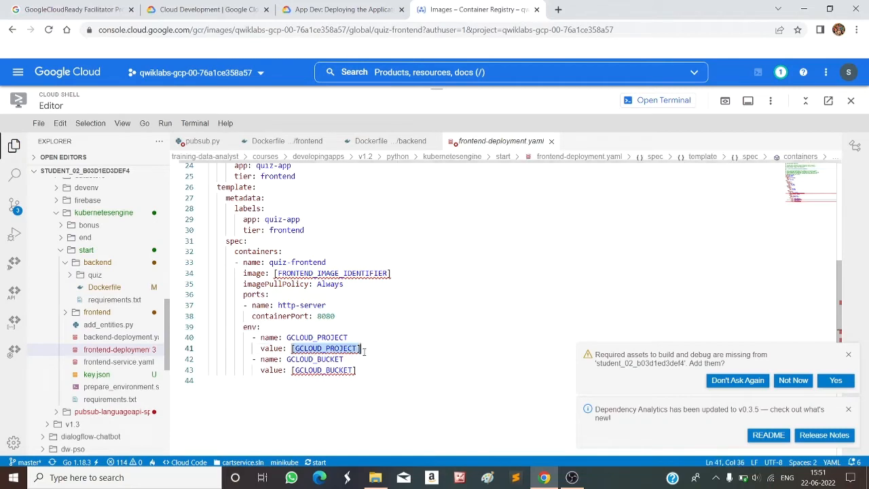
click(343, 10)
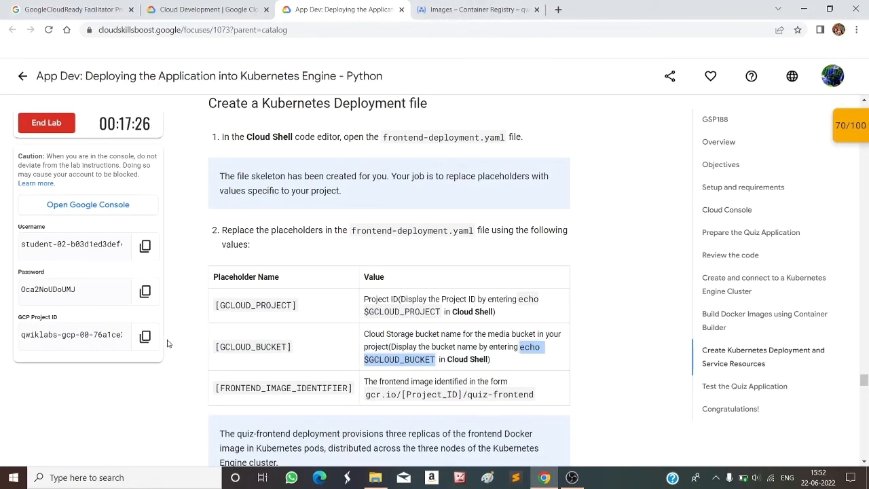
click(145, 336)
click(438, 9)
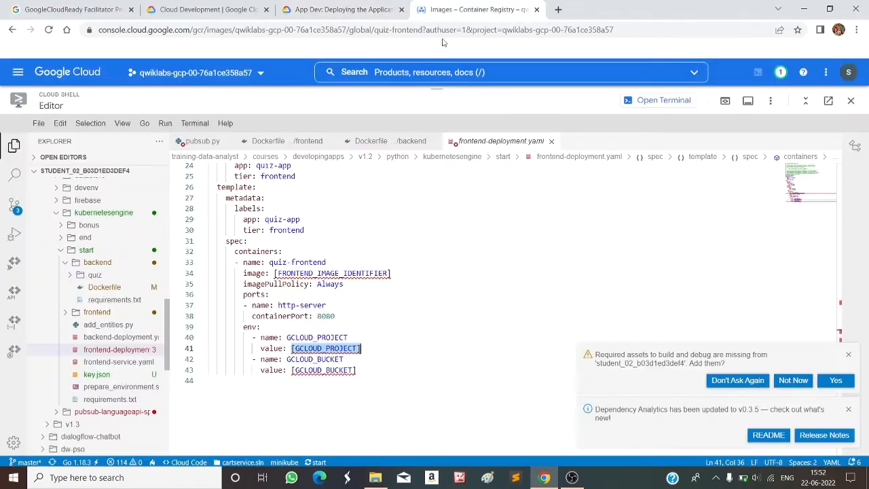
key(ctrl+v)
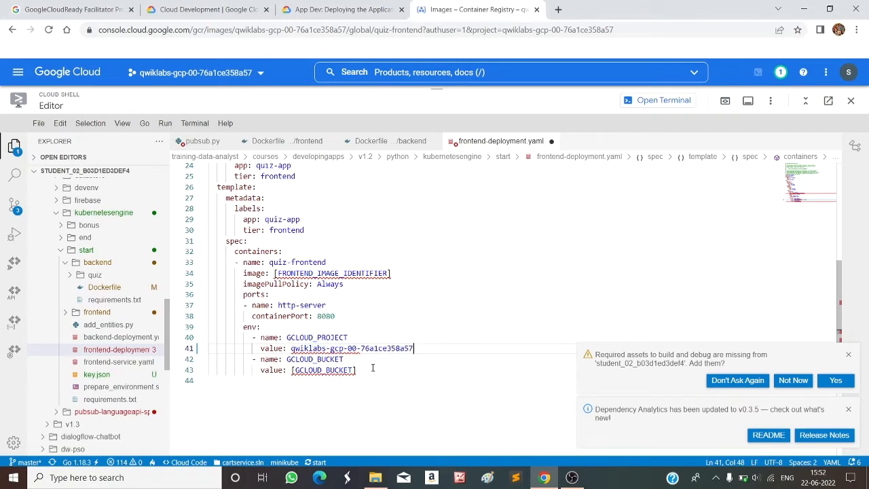
- Replace the [GCLOUD_BUCKET] placeholder with the bucket name qwiklabs-gcp-00-76a1ce358a57-media, copied from the Cloud Shell terminal output
drag(291, 369, 357, 370)
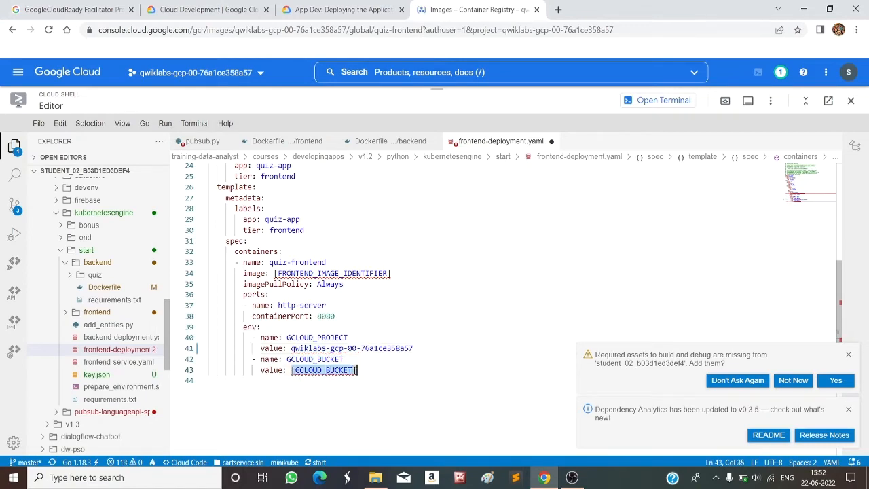
click(625, 103)
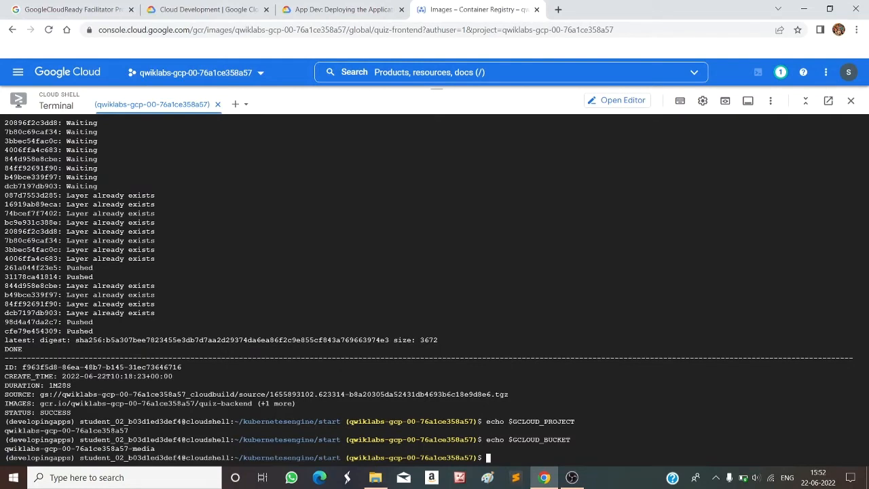
drag(156, 449, 26, 448)
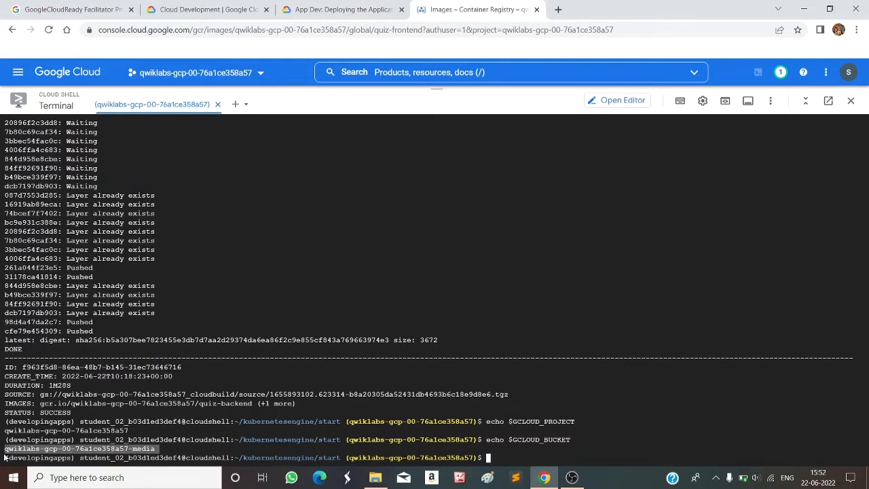
key(ctrl+c)
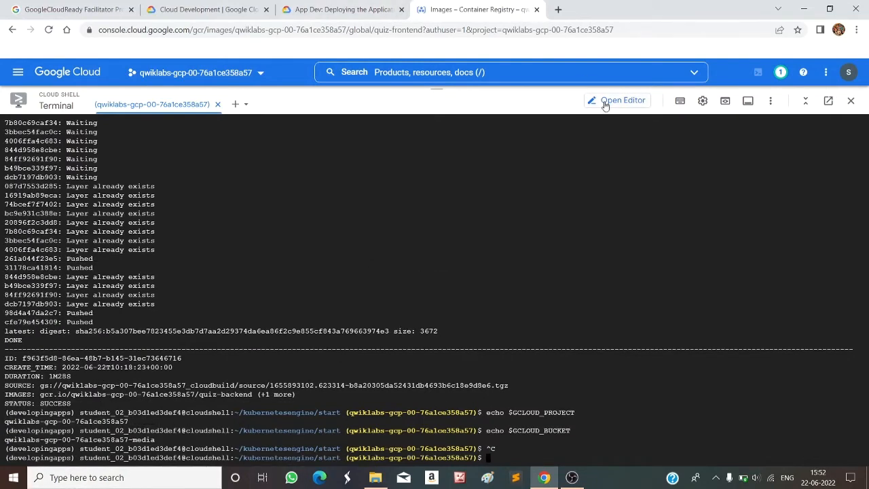
click(604, 103)
drag(361, 372, 292, 370)
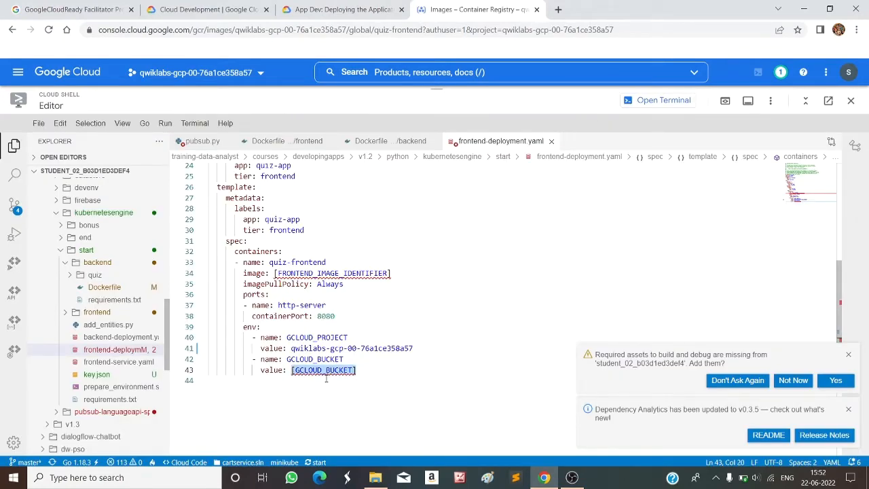
key(ctrl+v)
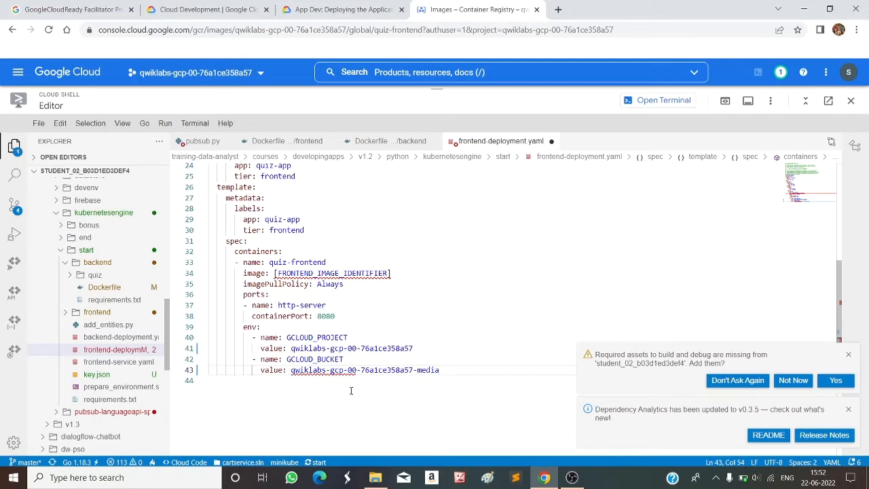
- Replace the [FRONTEND_IMAGE_IDENTIFIER] placeholder with gcr.io/qwiklabs-gcp-00-76a1ce358a57/quiz-frontend, assembled from the lab's image format and GCP Project ID
click(339, 9)
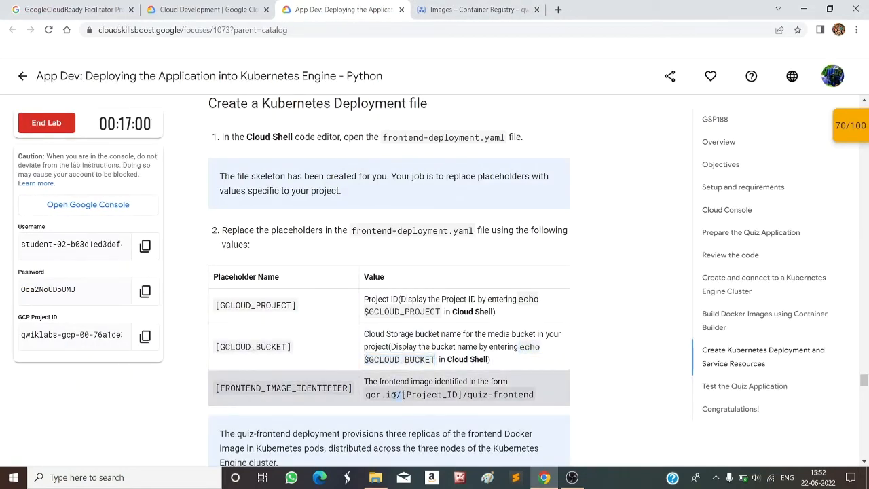
drag(367, 398, 364, 396)
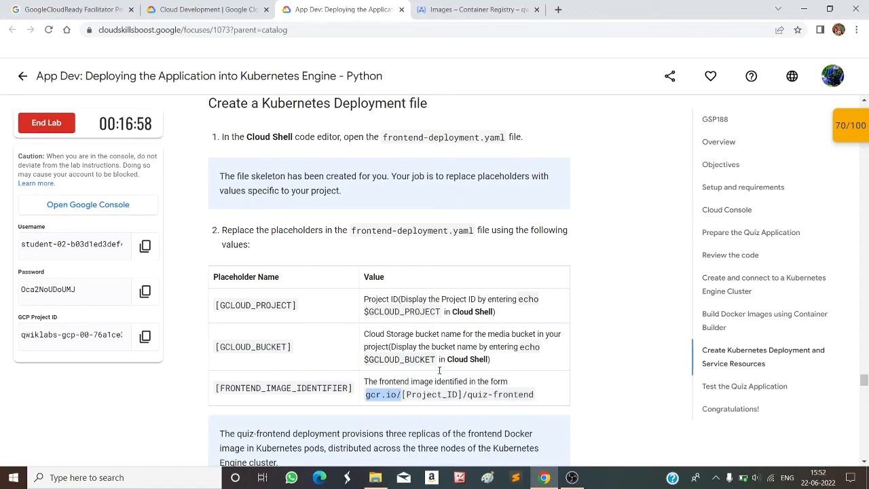
key(ctrl+Tab)
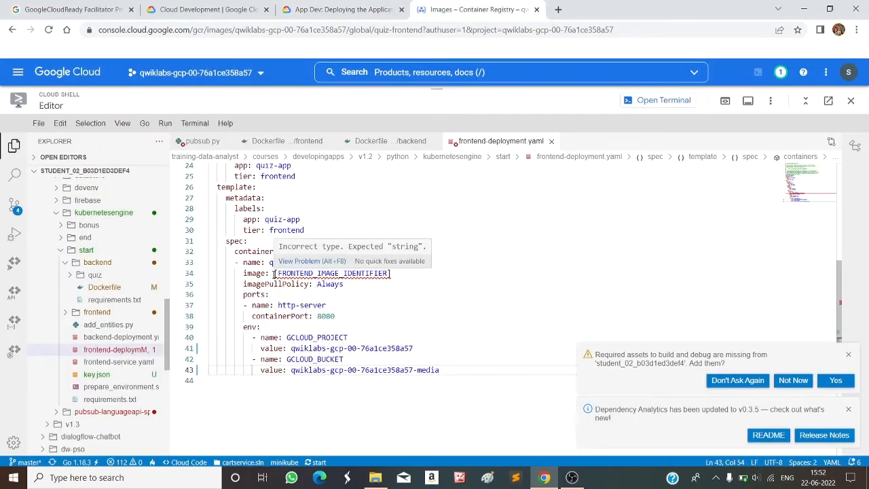
drag(273, 273, 392, 273)
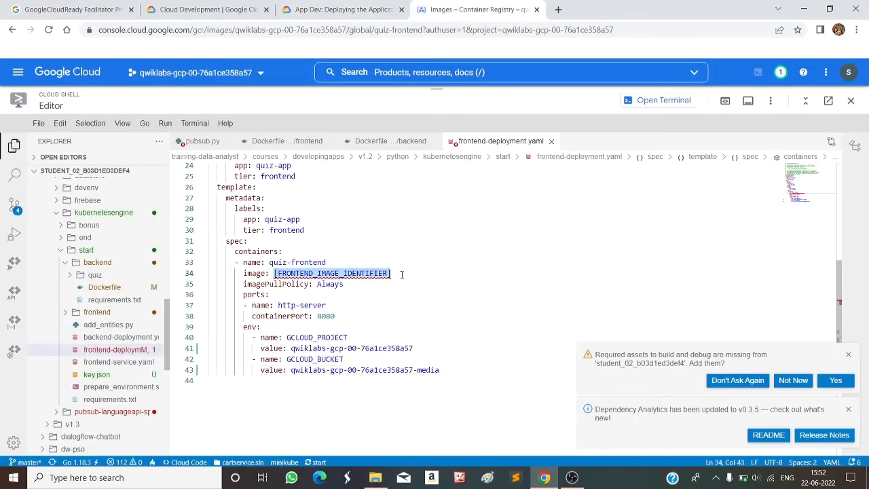
key(ctrl+v)
click(339, 10)
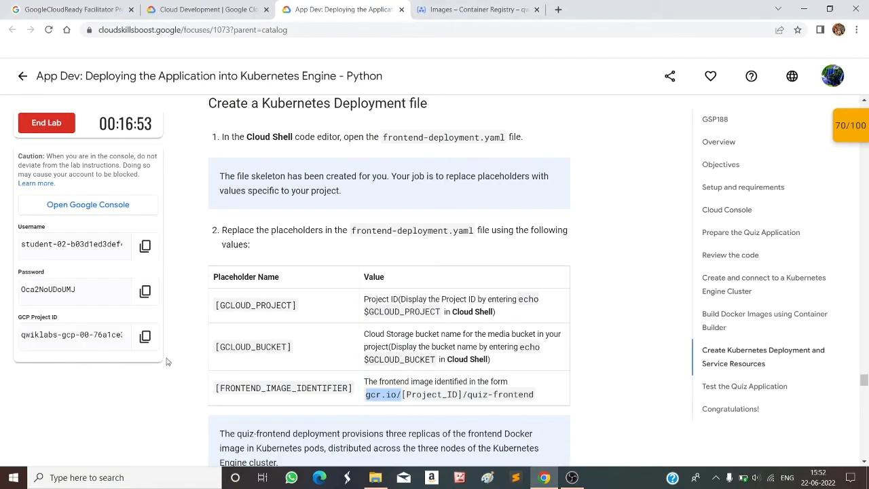
click(145, 336)
click(475, 9)
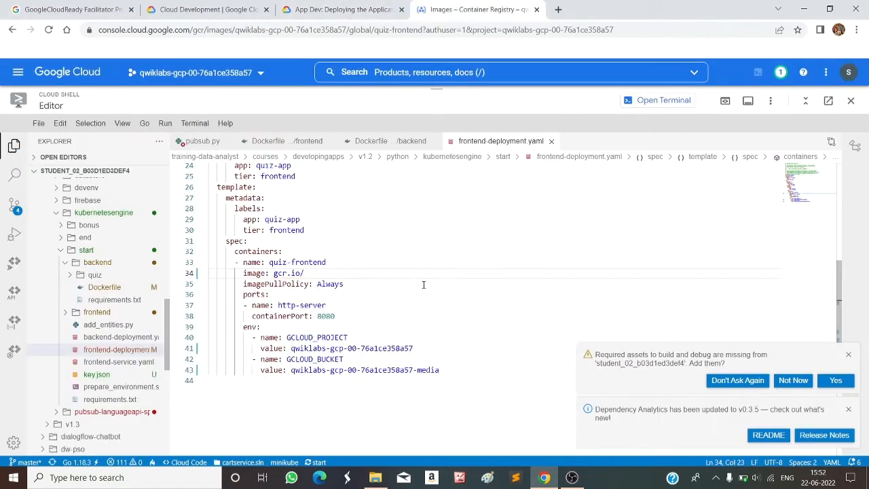
key(ctrl+v)
click(339, 9)
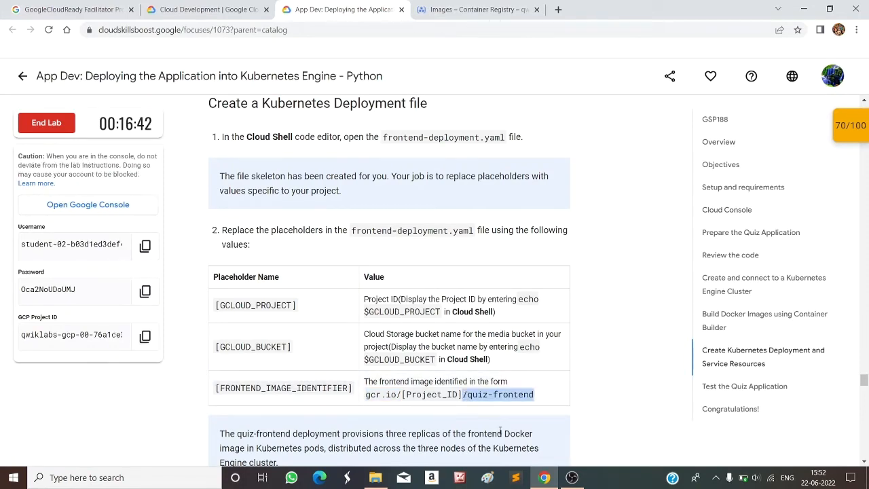
key(ctrl+Tab)
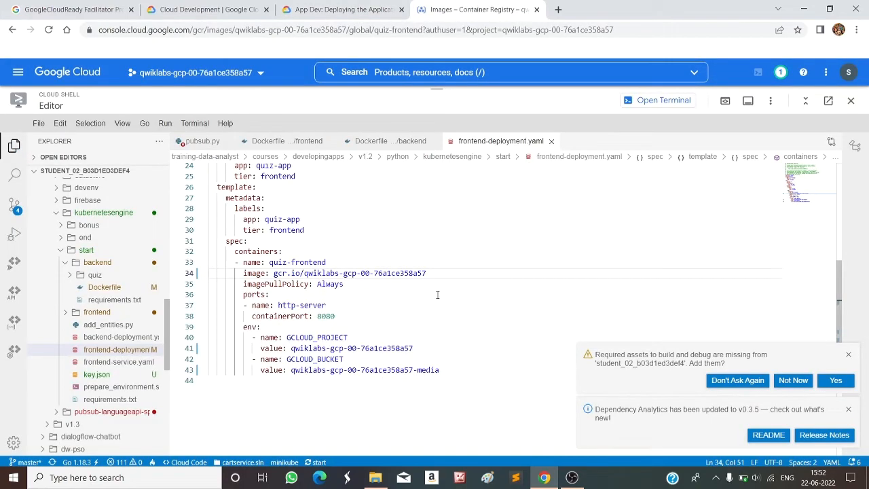
key(ctrl+v)
- Check the lab's next instruction after the frontend placeholder table and save frontend-deployment.yaml in the Cloud Shell Editor
click(334, 8)
scroll(392, 398, down, 3)
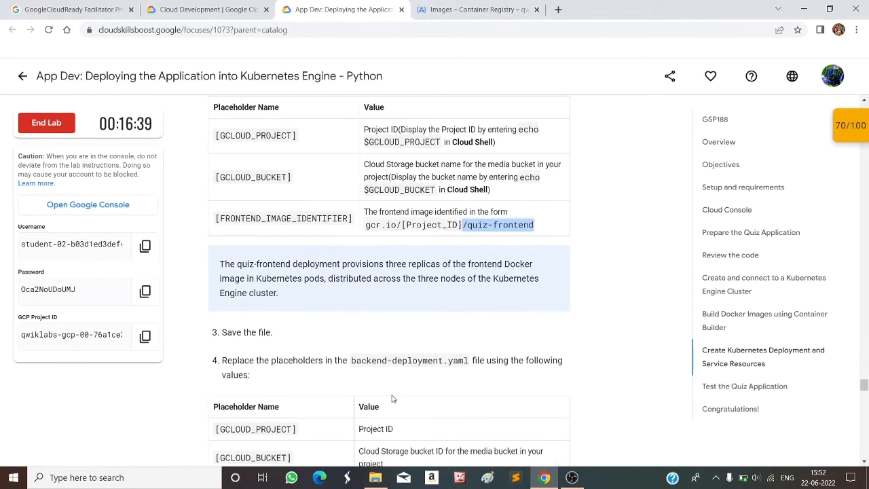
scroll(273, 370, down, 1)
key(ctrl+Tab)
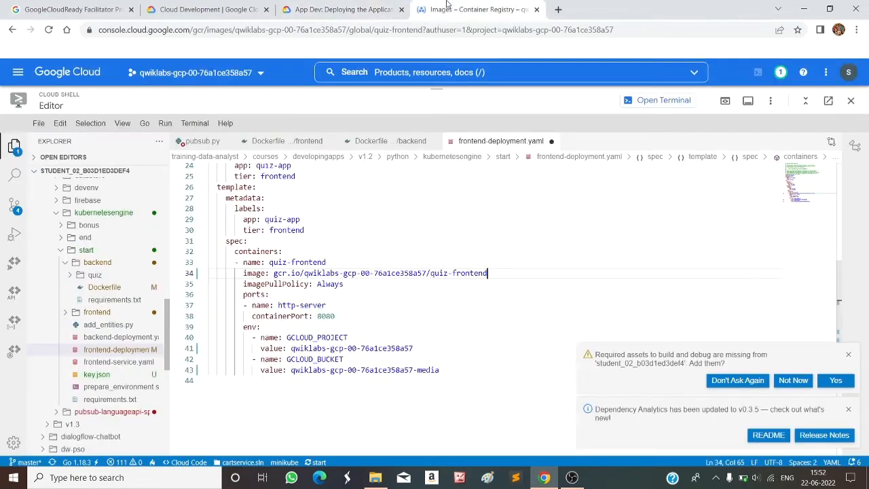
click(46, 124)
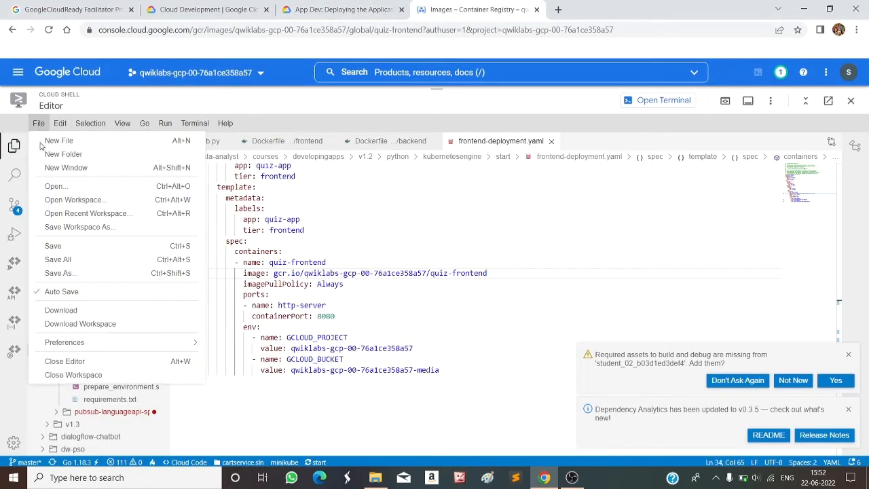
click(58, 254)
- Check the lab's next file to edit and open backend-deployment.yaml from the kubernetesengine start folder in the Cloud Shell Editor
key(ctrl+shift+Tab)
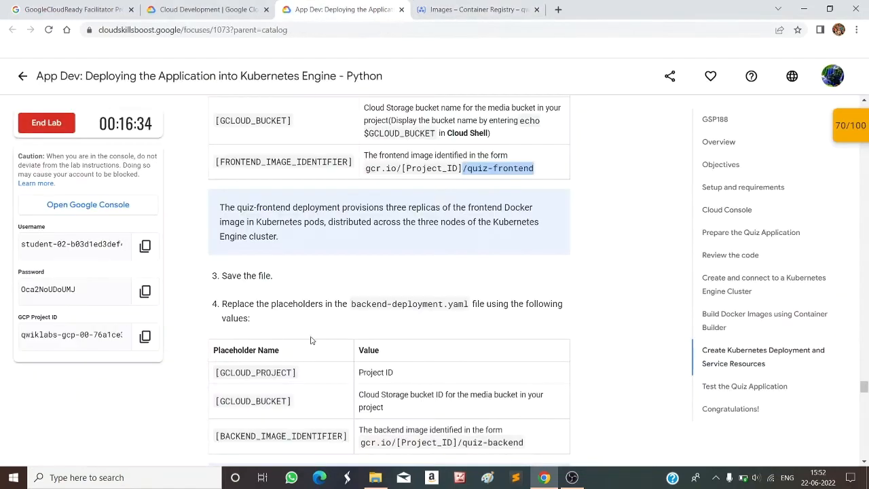
key(ctrl+Tab)
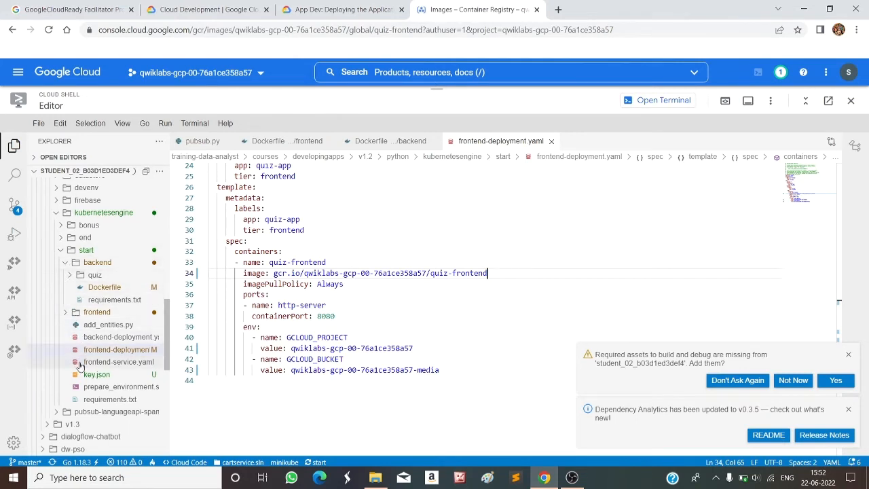
click(65, 263)
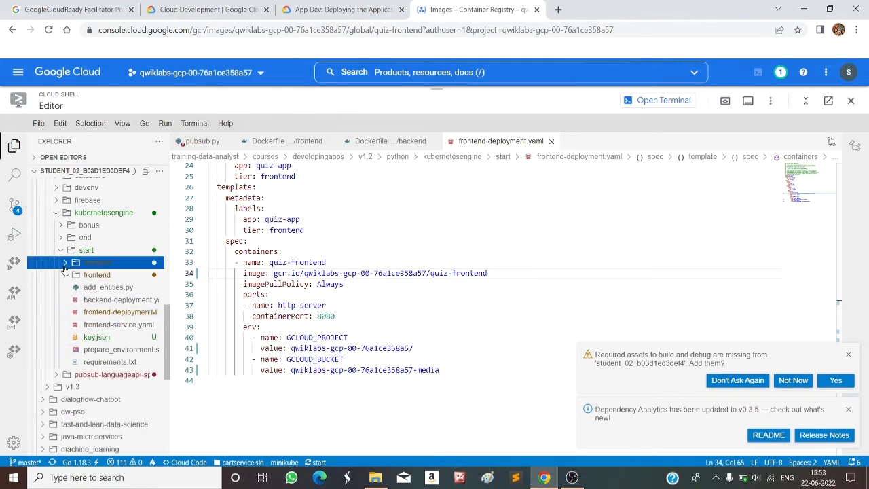
click(88, 300)
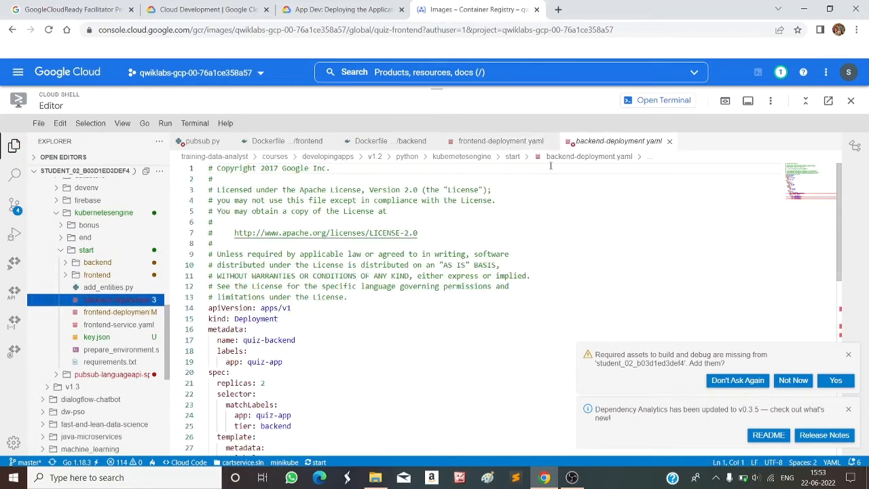
- Replace the [GCLOUD_PROJECT] placeholder in backend-deployment.yaml with the lab's GCP Project ID, qwiklabs-gcp-00-76a1ce358a57
click(368, 9)
scroll(377, 270, down, 2)
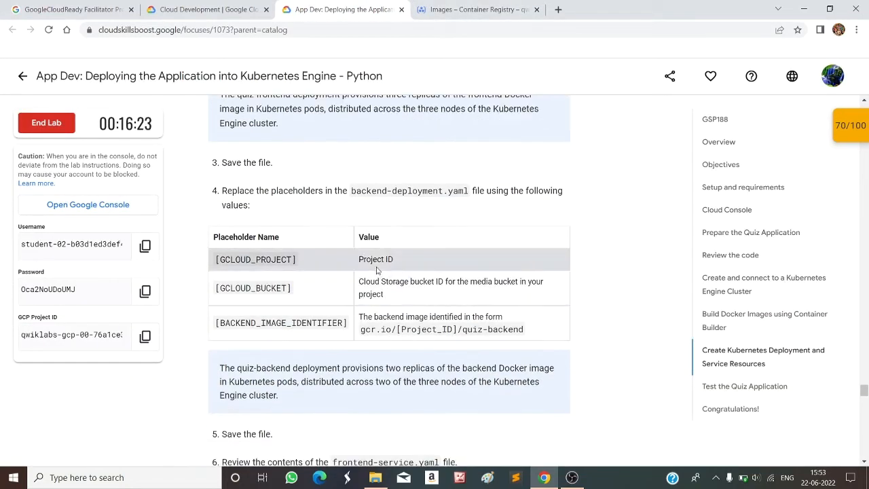
click(145, 336)
click(451, 6)
scroll(325, 324, down, 7)
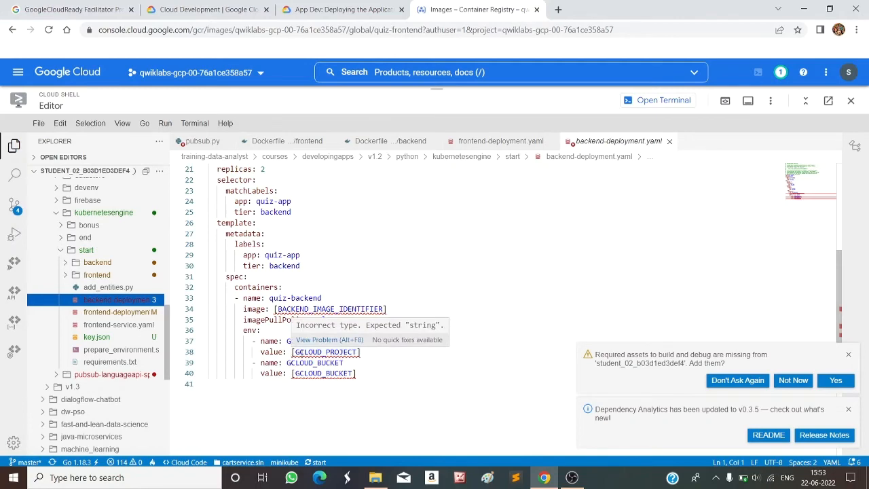
drag(292, 351, 363, 353)
key(ctrl+v)
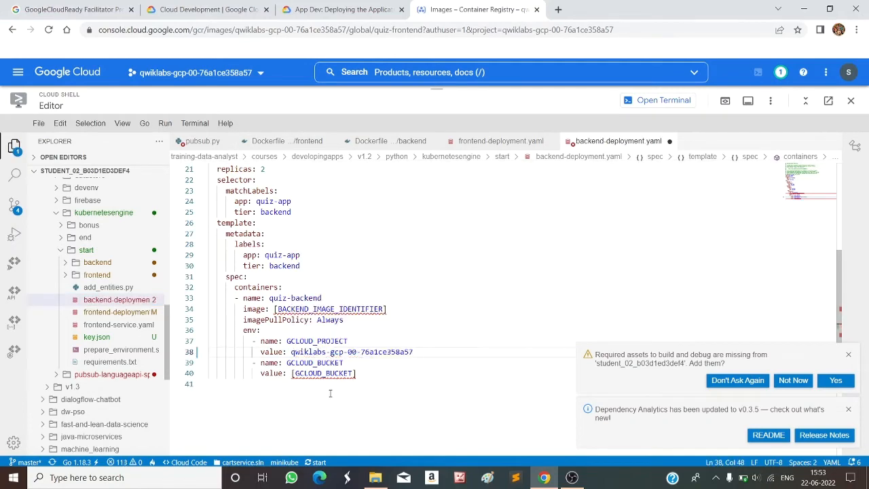
- Replace the [GCLOUD_BUCKET] placeholder in backend-deployment.yaml with qwiklabs-gcp-00-76a1ce358a57-media, copied from frontend-deployment.yaml
click(342, 10)
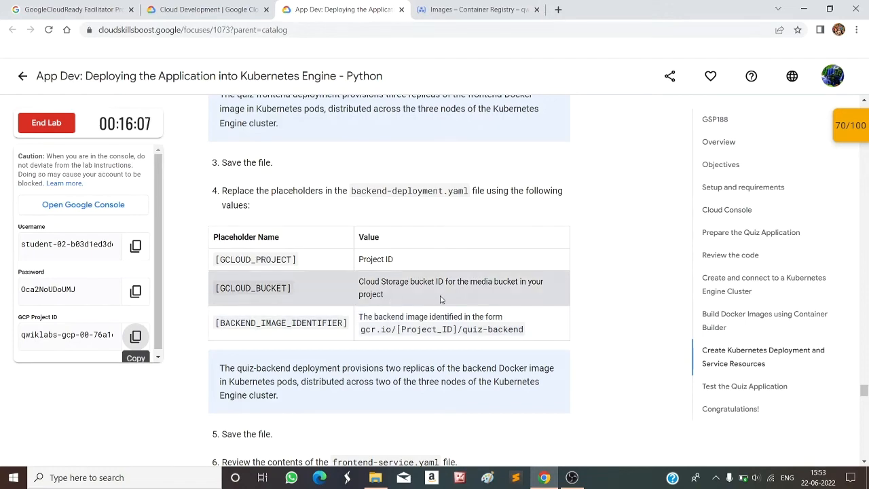
click(475, 9)
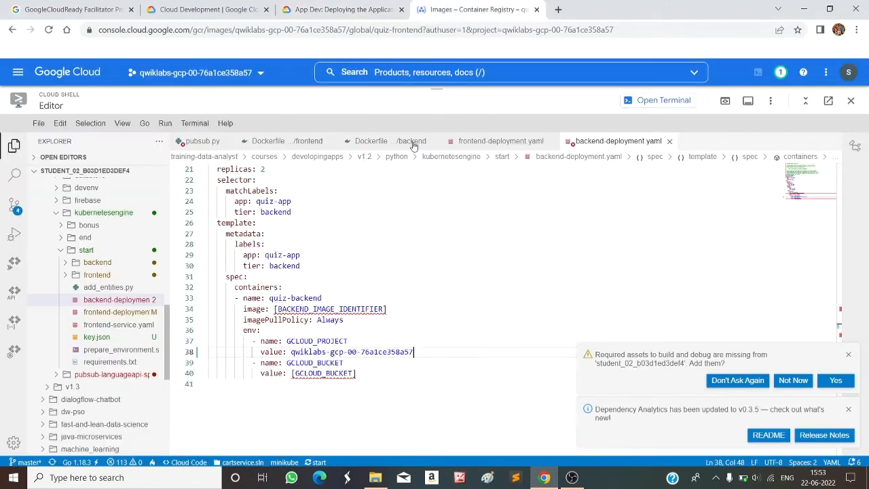
click(510, 143)
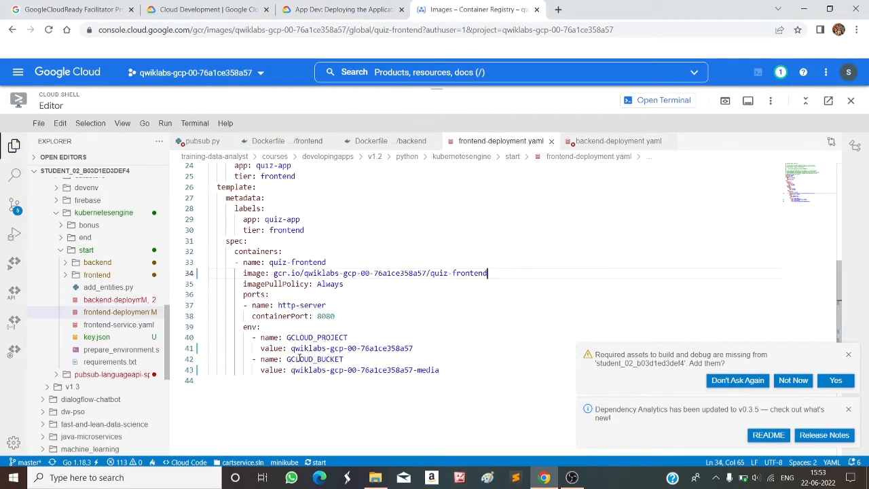
drag(292, 370, 443, 371)
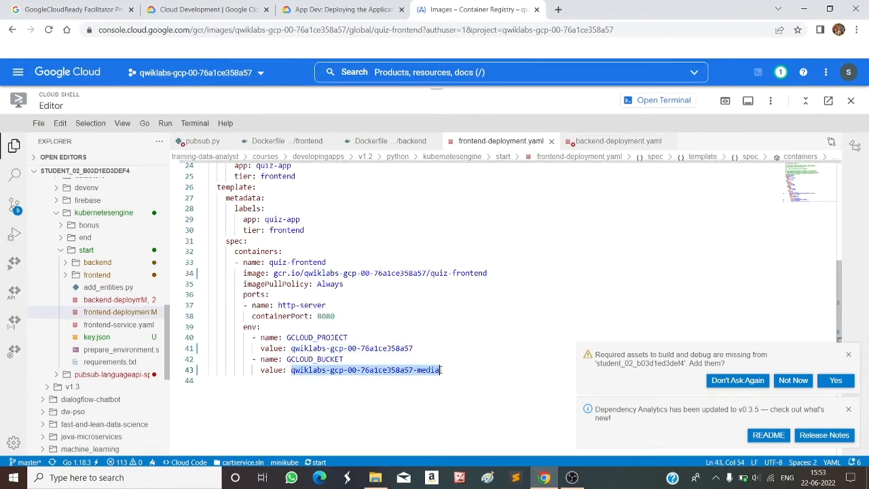
click(614, 140)
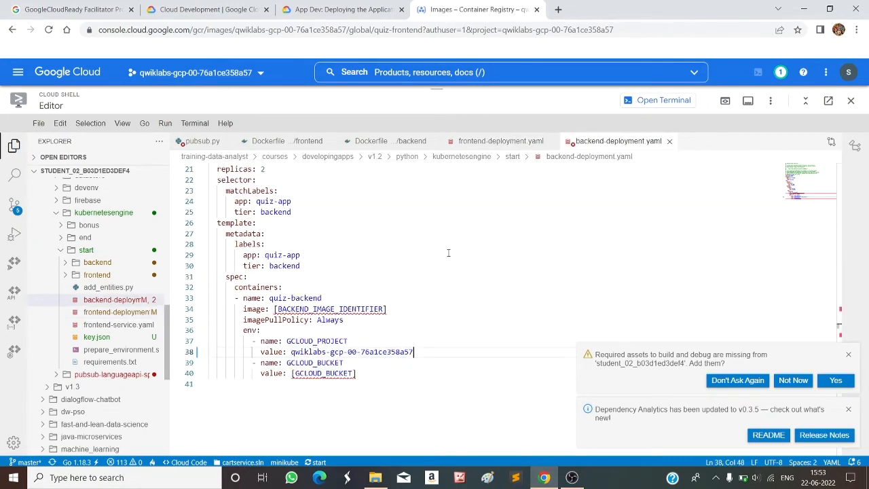
click(346, 373)
drag(353, 373, 291, 373)
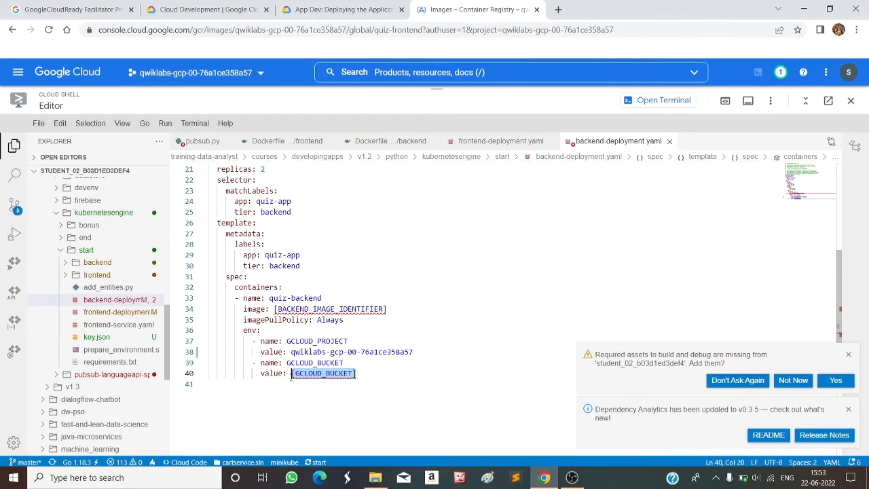
key(ctrl+v)
- Replace the [BACKEND_IMAGE_IDENTIFIER] placeholder with the lab's image format gcr.io/[Project_ID]/quiz-backend
click(343, 8)
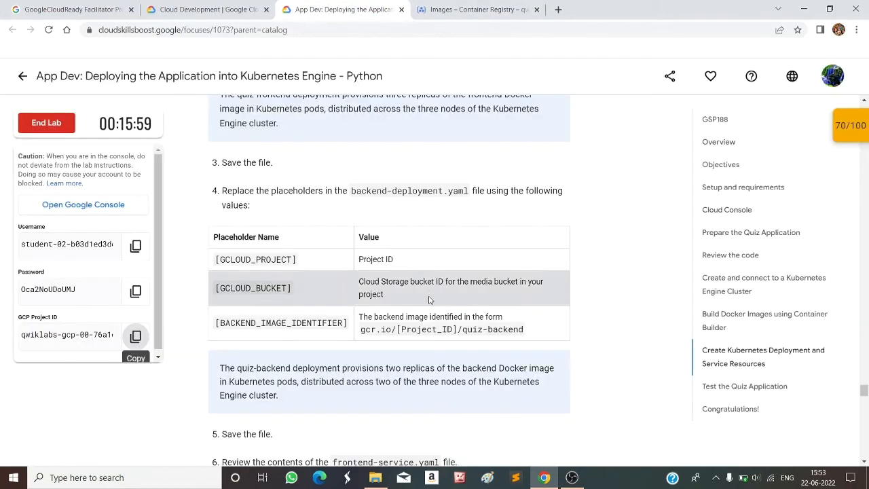
click(475, 8)
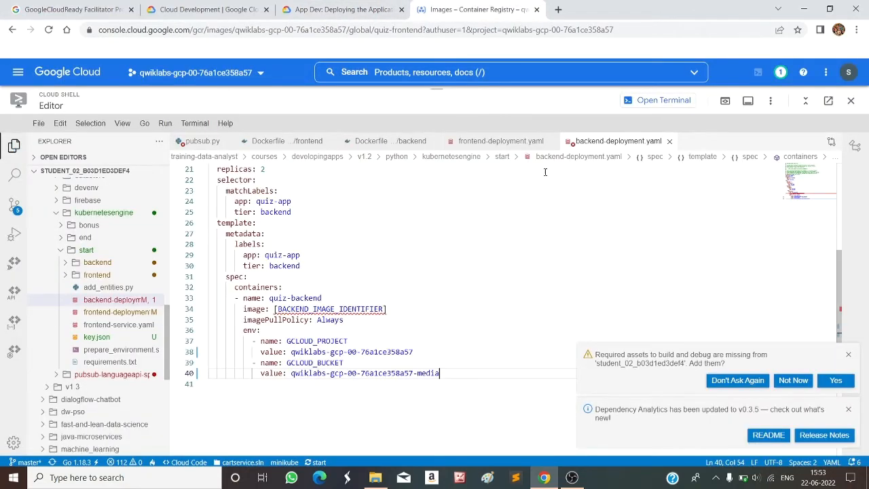
click(500, 140)
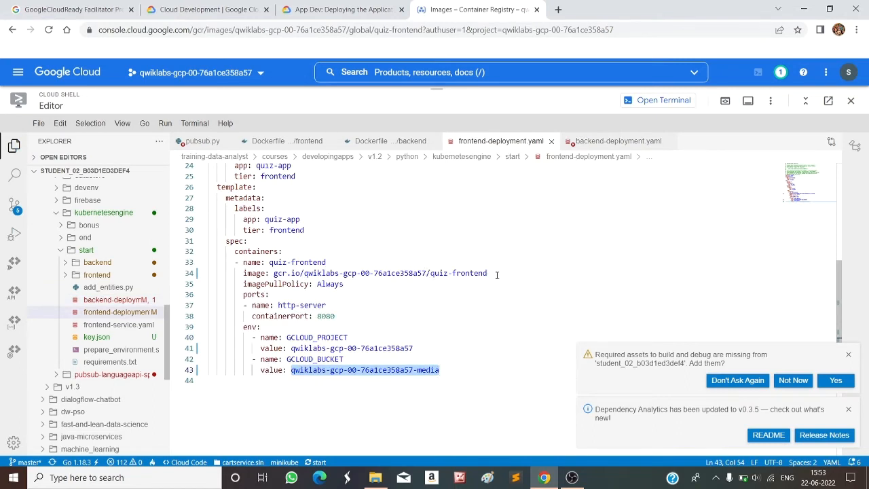
click(578, 146)
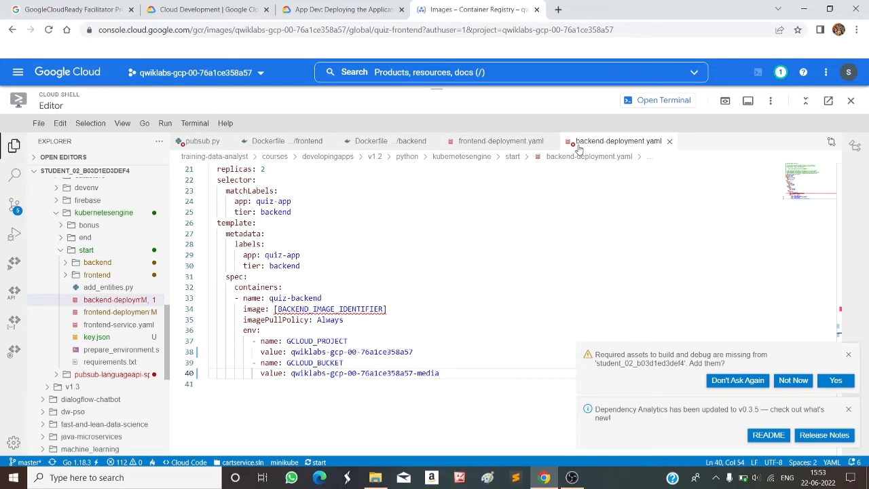
click(343, 9)
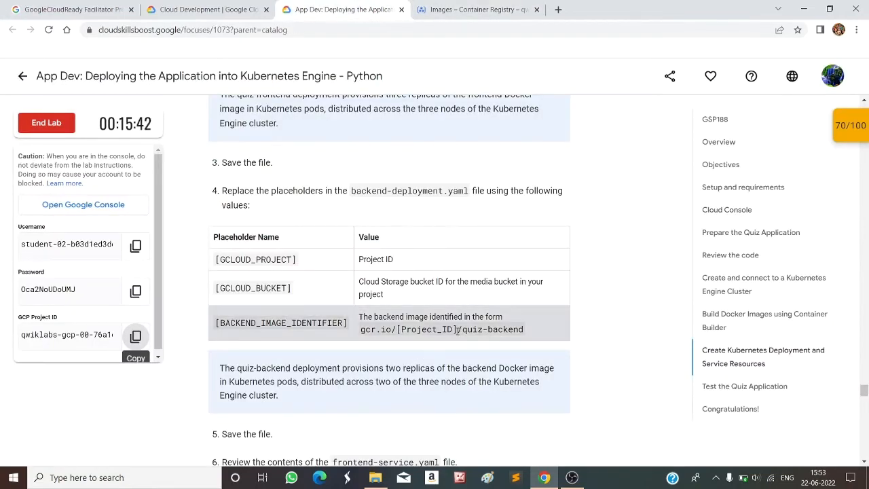
drag(361, 330, 378, 332)
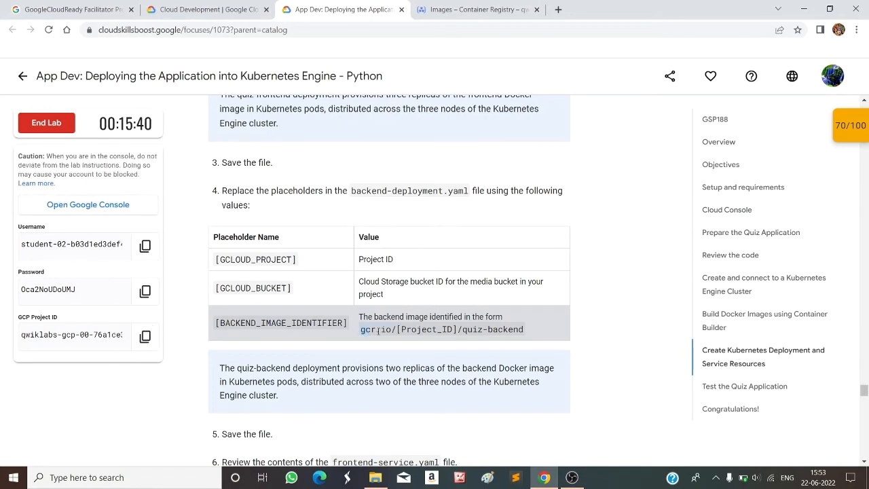
click(478, 9)
drag(387, 308, 273, 309)
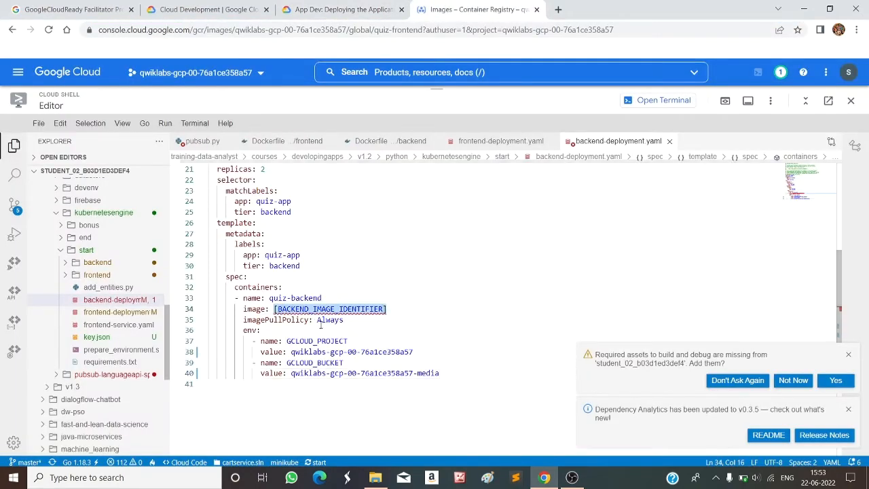
text(gcr.io/[Project_ID]/quiz-backend)
- Replace [Project_ID] in the backend image path with qwiklabs-gcp-00-76a1ce358a57 and save backend-deployment.yaml
click(343, 9)
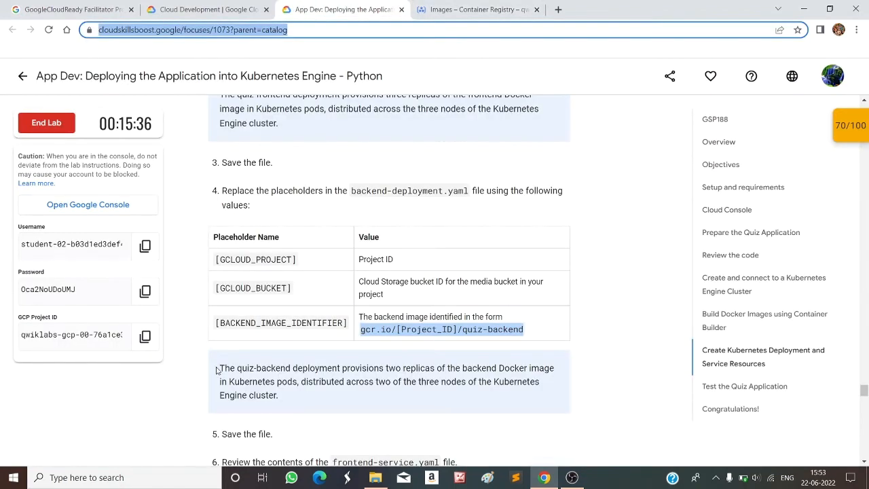
click(145, 336)
click(468, 10)
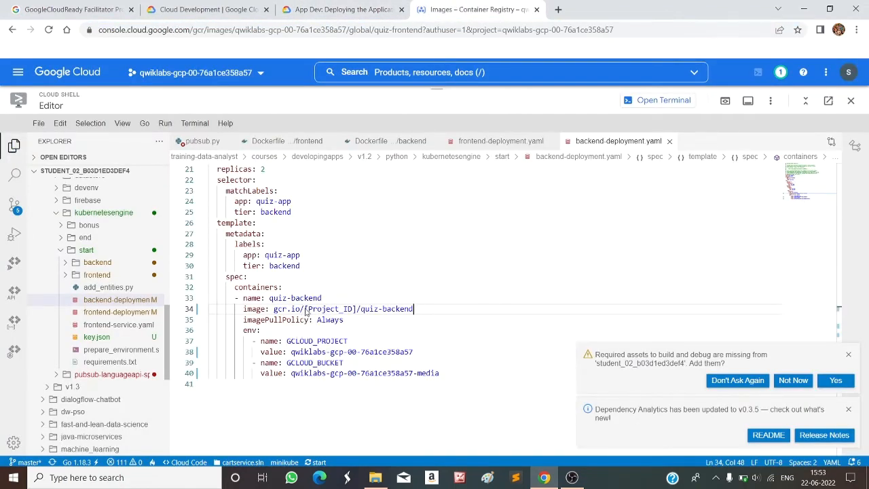
drag(305, 310, 365, 310)
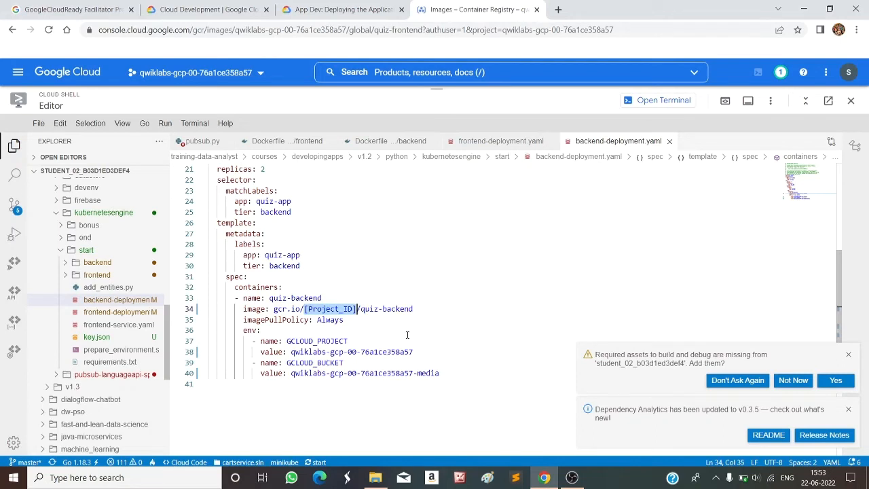
key(ctrl+v)
click(39, 123)
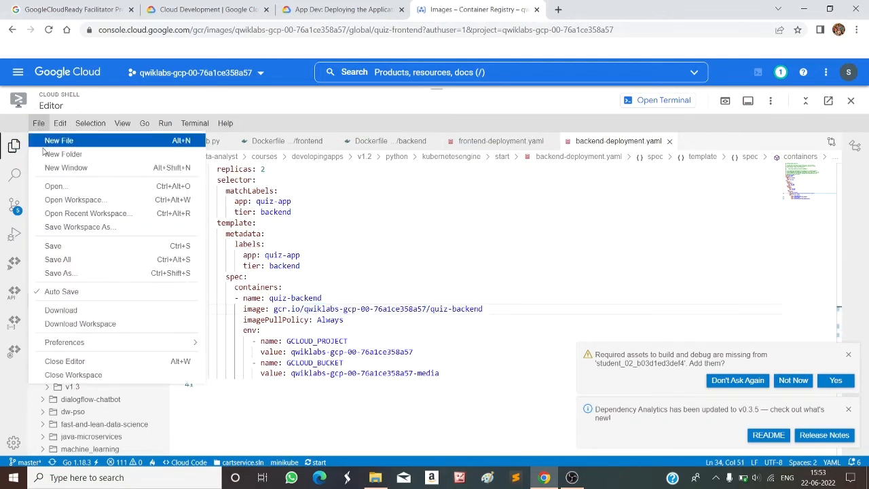
click(72, 265)
- Provision the quiz frontend Deployment by running the lab's command kubectl create -f ./frontend-deployment.yaml in the Cloud Shell terminal
click(340, 10)
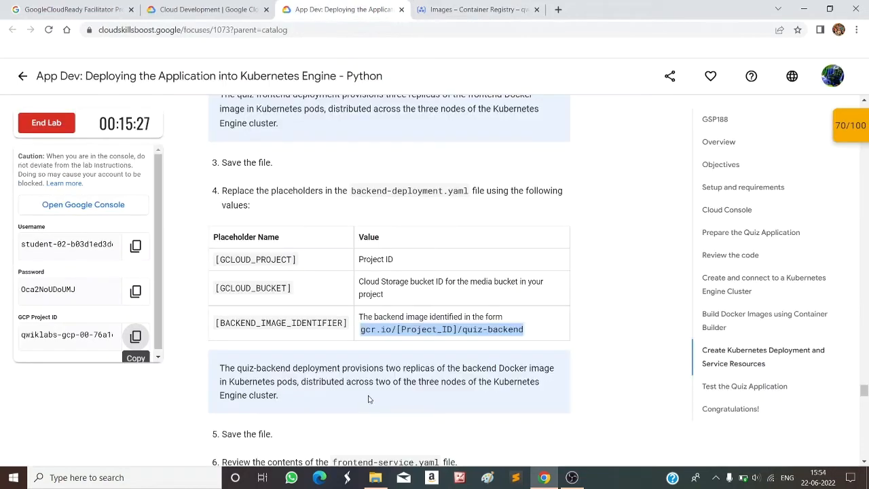
scroll(249, 356, down, 3)
scroll(249, 355, down, 2)
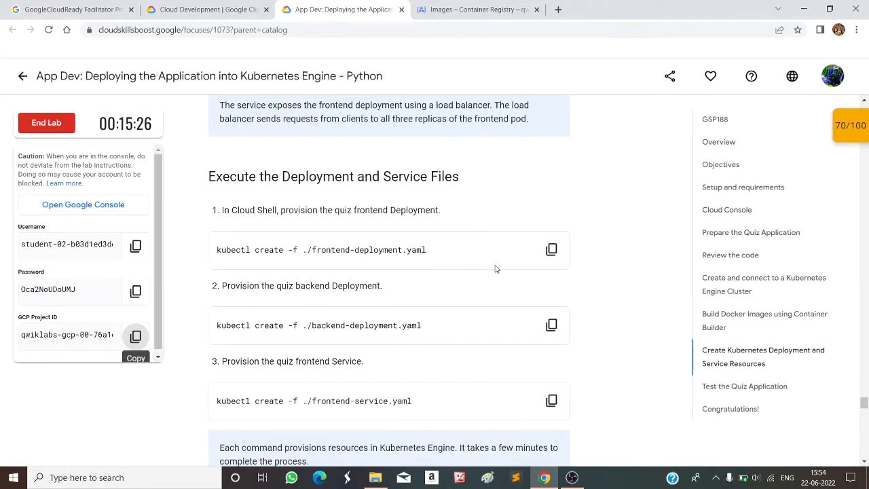
click(550, 248)
click(475, 9)
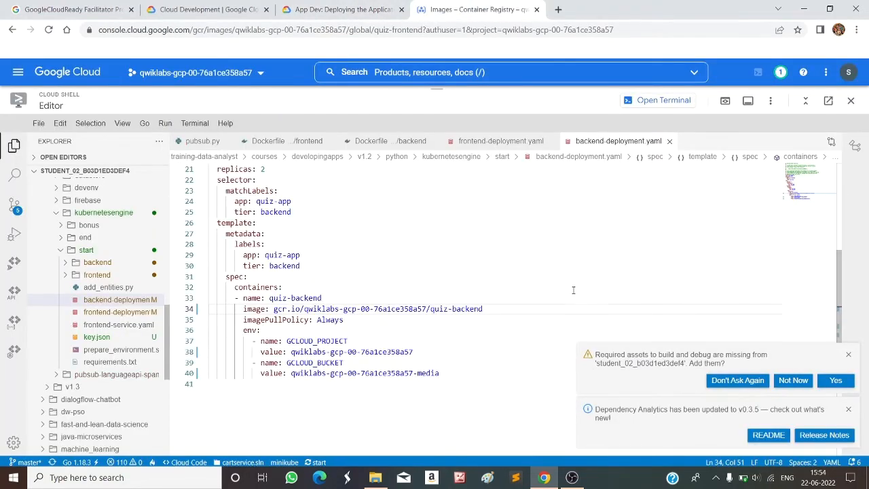
click(662, 101)
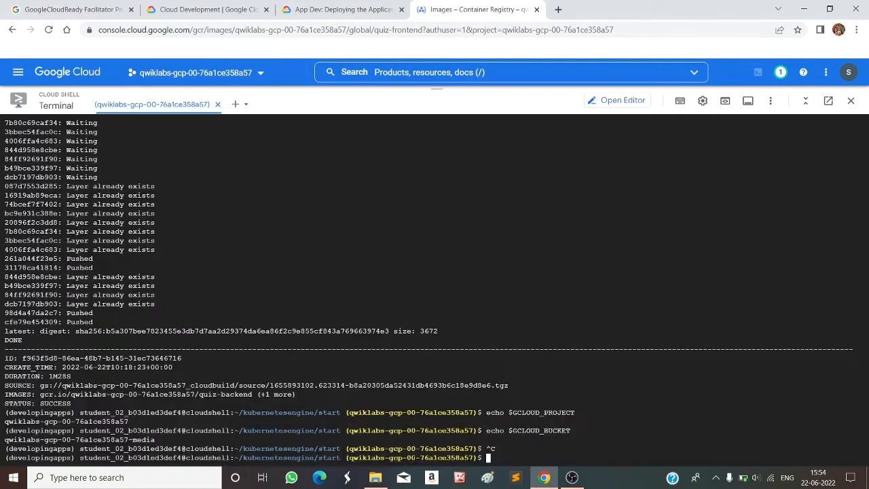
key(ctrl+v)
key(Return)
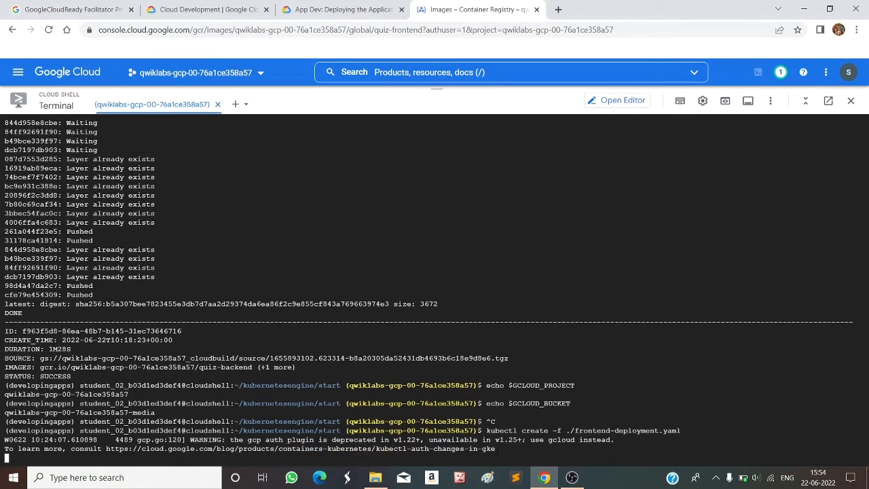
- Provision the quiz backend Deployment by running kubectl create -f ./backend-deployment.yaml in Cloud Shell
click(307, 5)
click(551, 324)
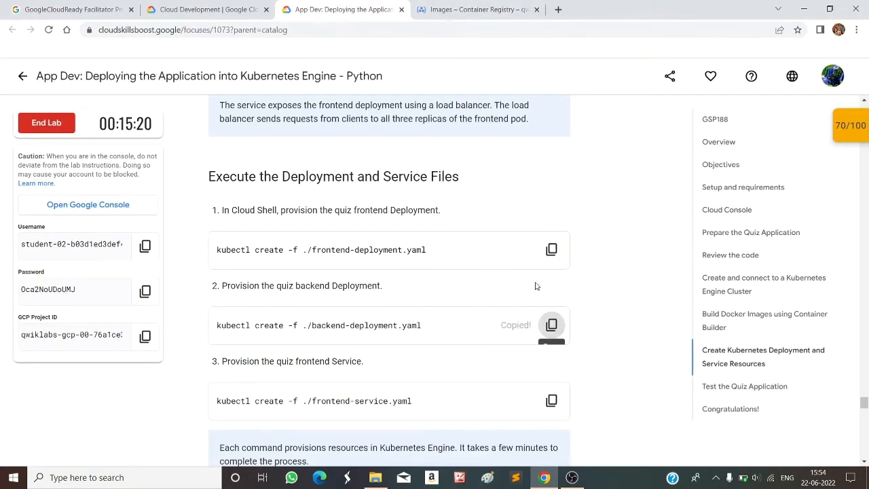
key(ctrl+Tab)
key(ctrl+v)
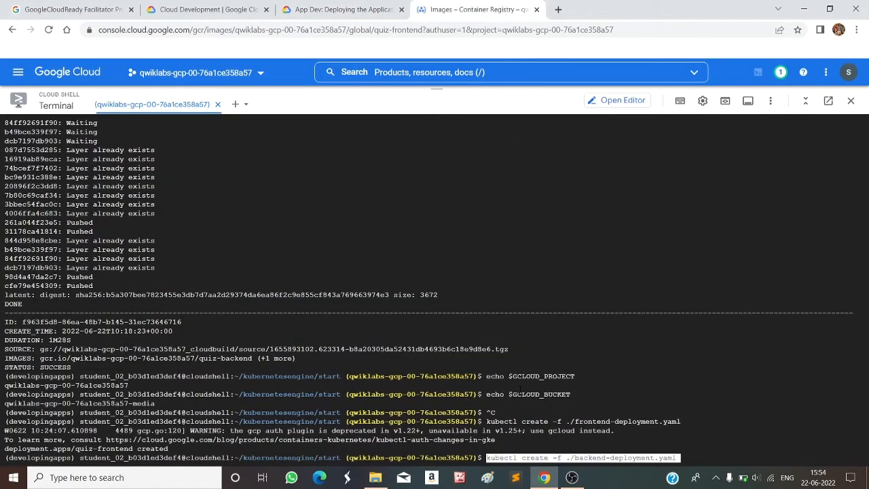
key(Return)
- Provision the quiz frontend Service by running kubectl create -f ./frontend-service.yaml in Cloud Shell
click(339, 9)
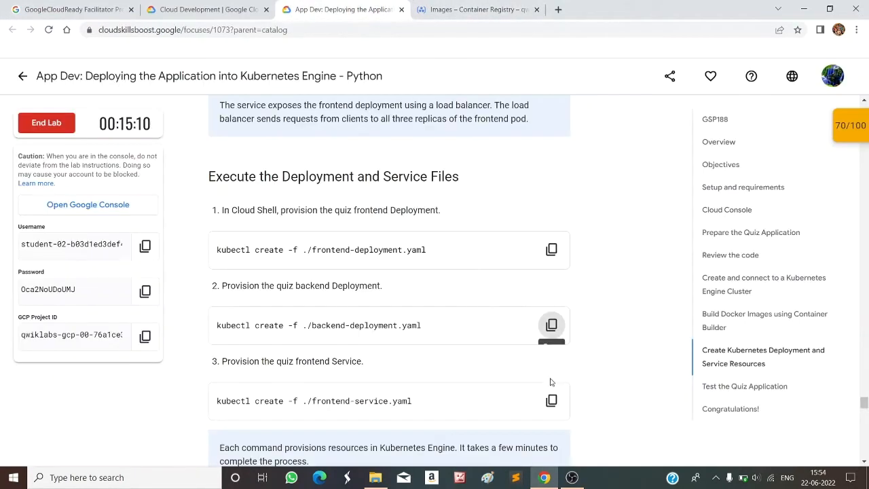
click(551, 401)
click(466, 9)
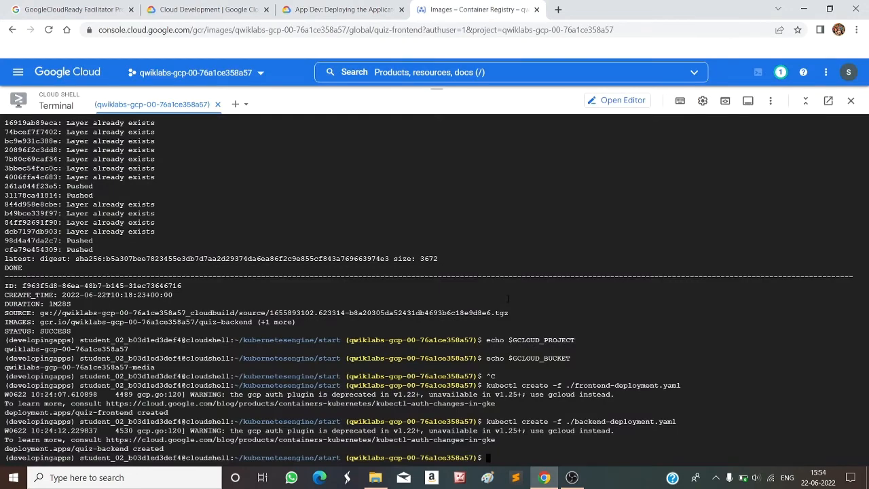
key(ctrl+v)
key(Return)
- Read through the lab's remaining instructions, from the progress check to testing the Quiz application
click(340, 9)
scroll(468, 246, down, 4)
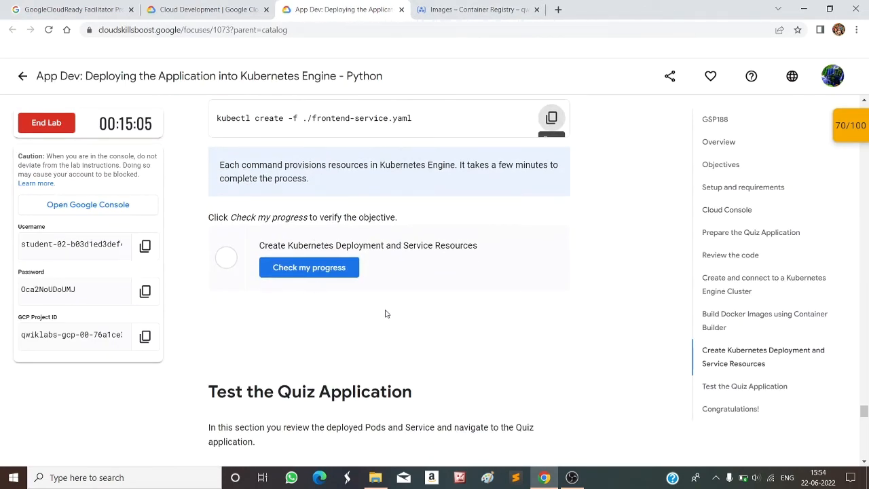
scroll(385, 313, down, 10)
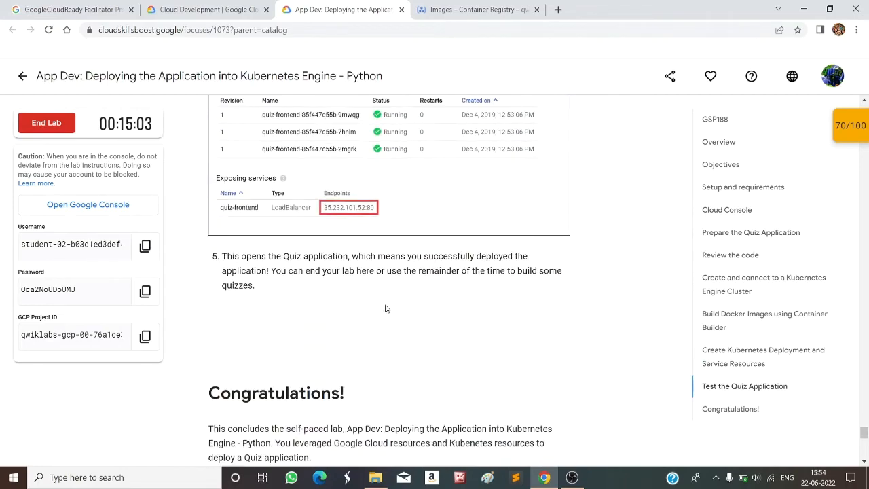
- Check the lab progress for the Create Kubernetes Deployment and Service Resources checkpoint, both in the instructions and in the checkpoints overview
scroll(385, 309, down, 2)
scroll(385, 308, up, 10)
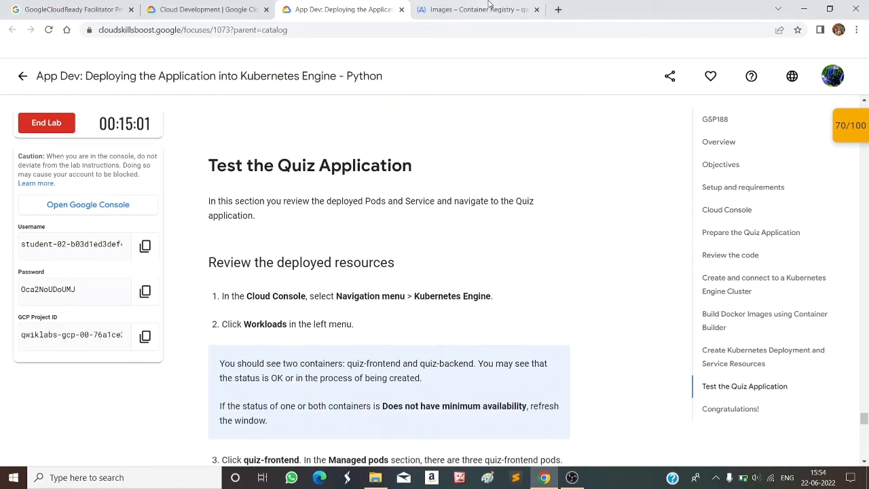
click(488, 9)
click(373, 7)
scroll(301, 179, up, 3)
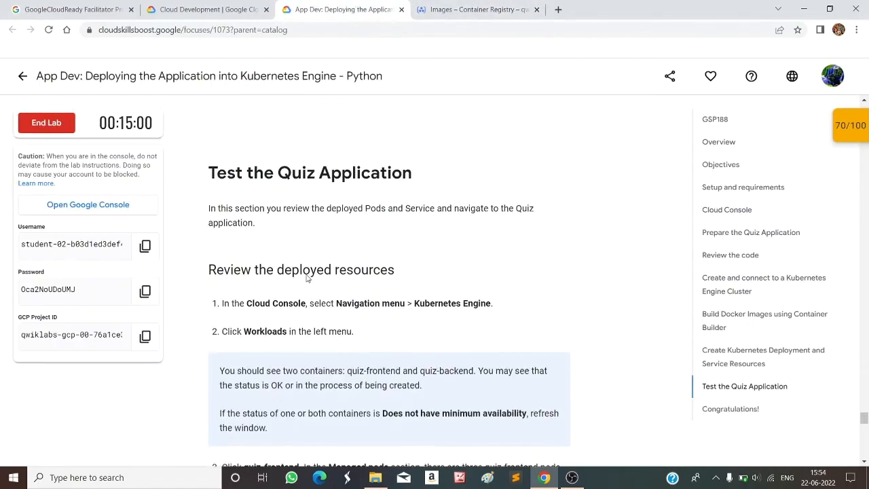
click(309, 154)
mouse_move(839, 135)
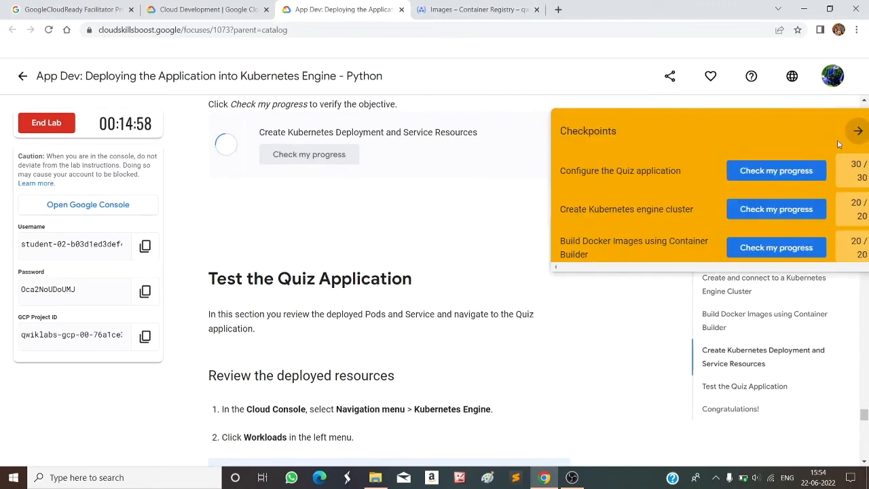
click(761, 235)
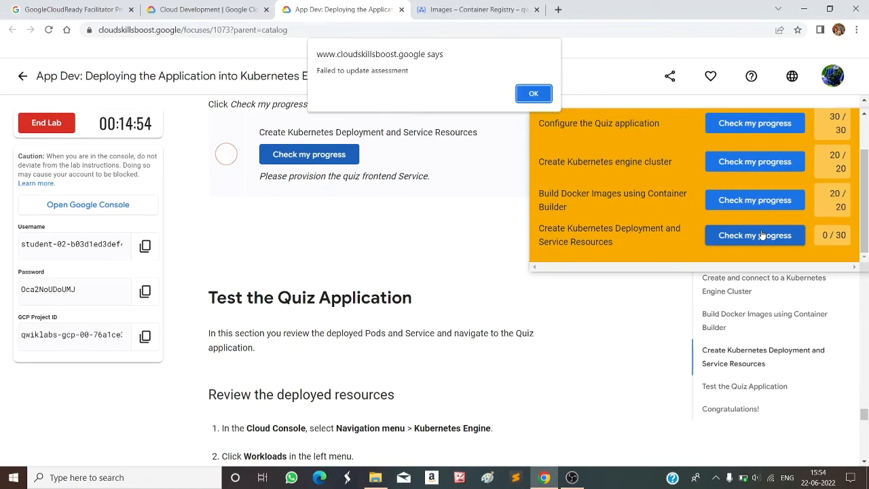
click(533, 94)
scroll(830, 148, up, 1)
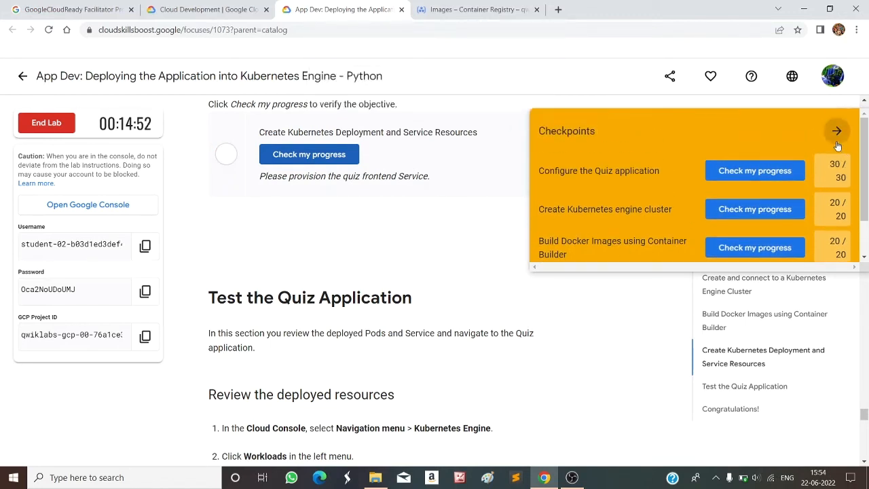
click(836, 143)
- Shrink the Cloud Shell terminal to uncover Container Registry and open the details of the latest quiz-frontend image
scroll(357, 231, up, 6)
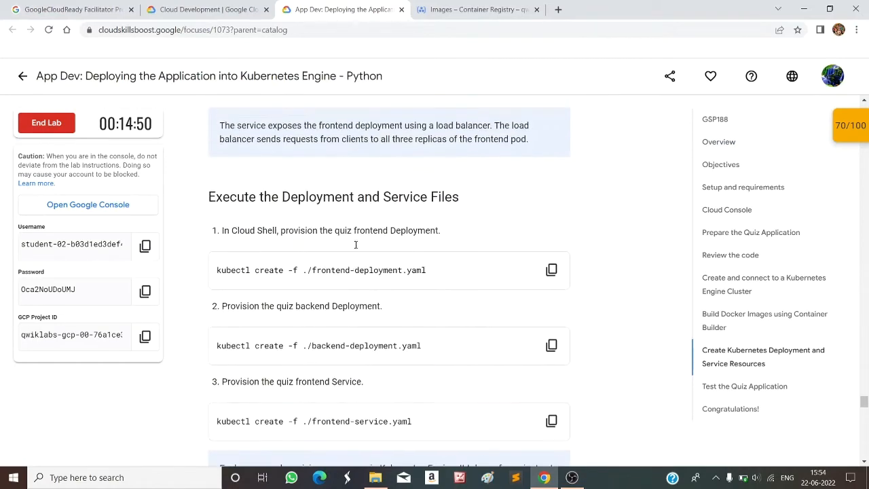
scroll(355, 245, up, 4)
scroll(340, 285, down, 8)
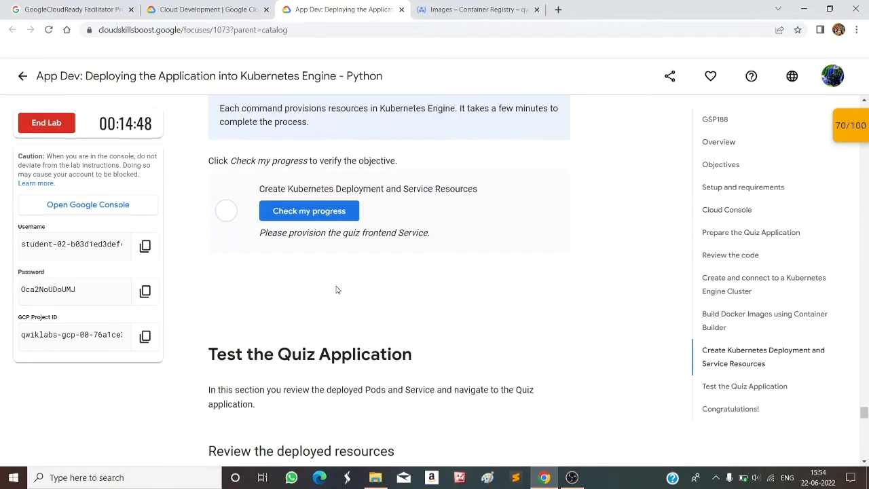
scroll(335, 289, down, 3)
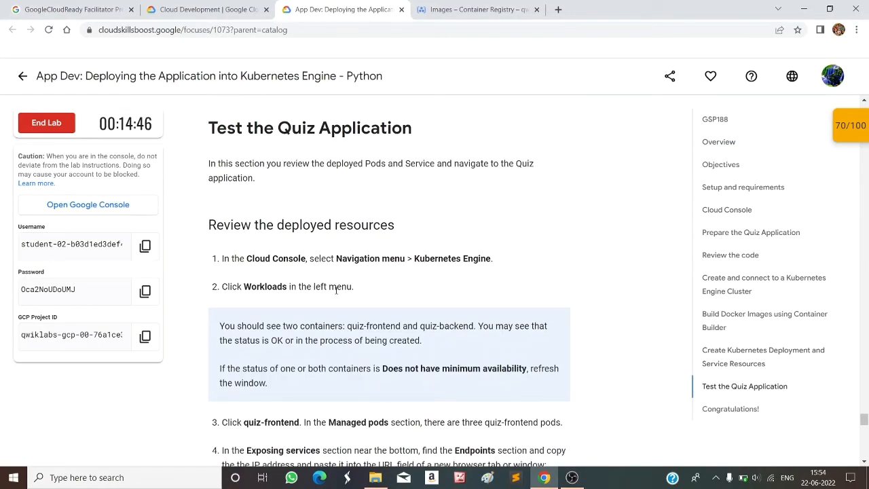
click(461, 11)
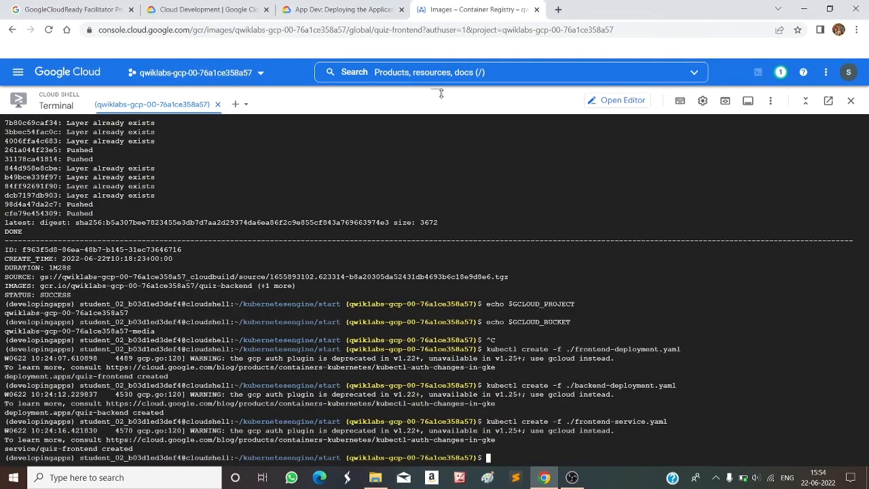
drag(440, 92, 438, 344)
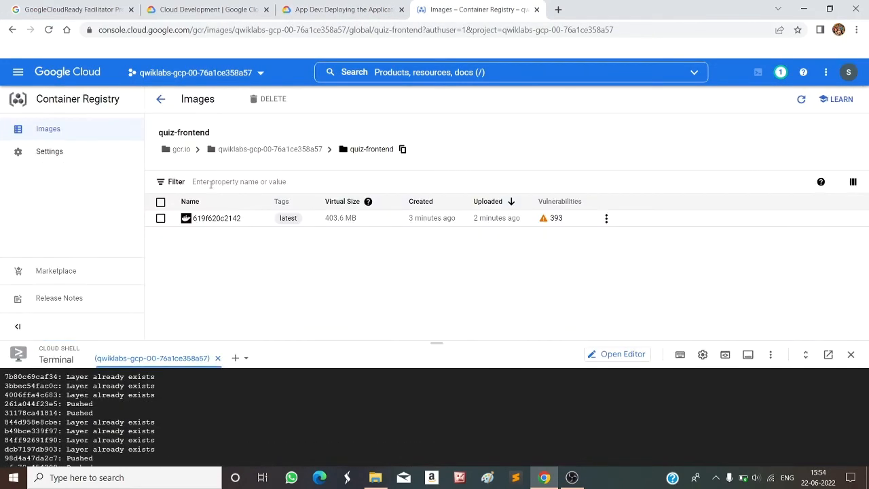
click(216, 217)
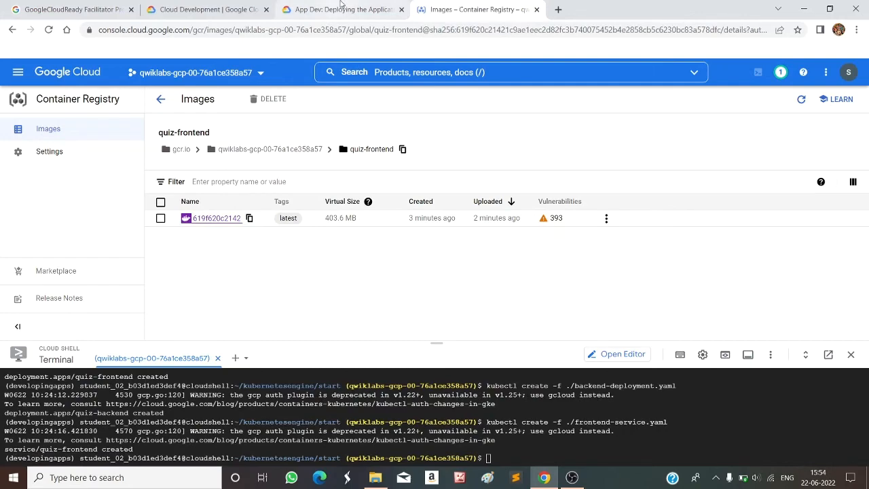
- Following the lab's Review the deployed resources instructions, open the Kubernetes Engine Workloads page in the Cloud console
click(342, 8)
scroll(359, 243, down, 1)
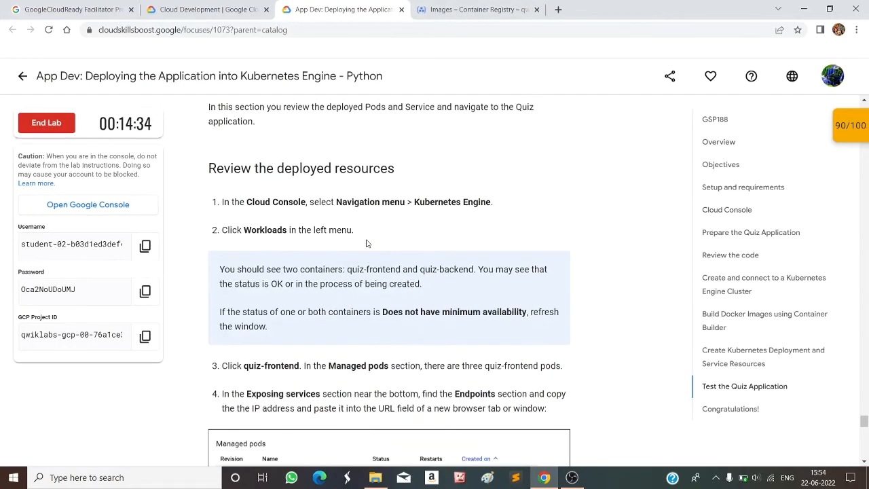
scroll(315, 262, down, 3)
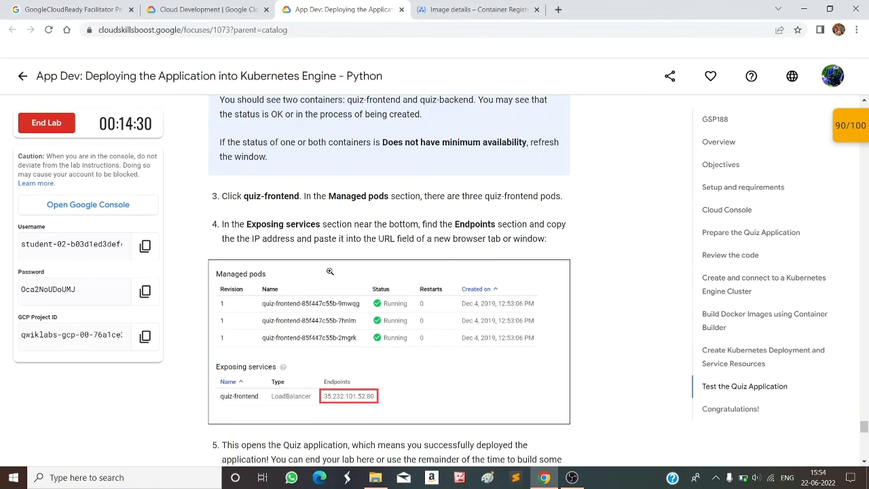
scroll(330, 271, up, 2)
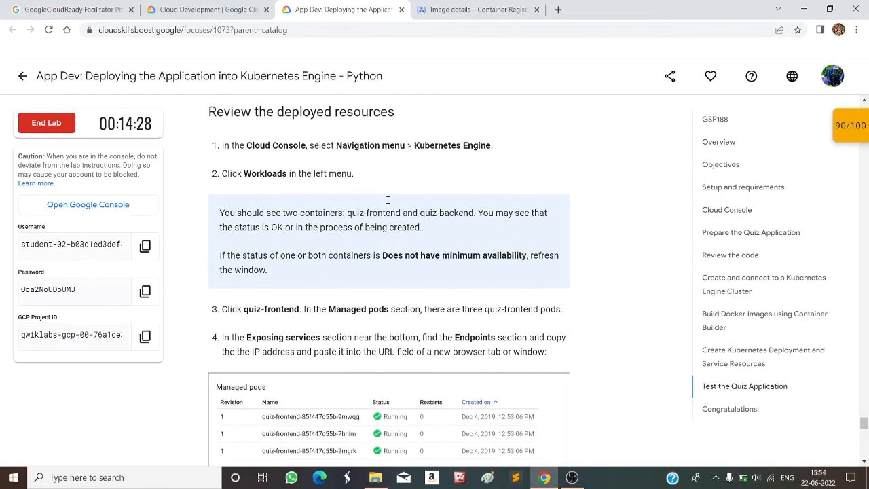
click(479, 8)
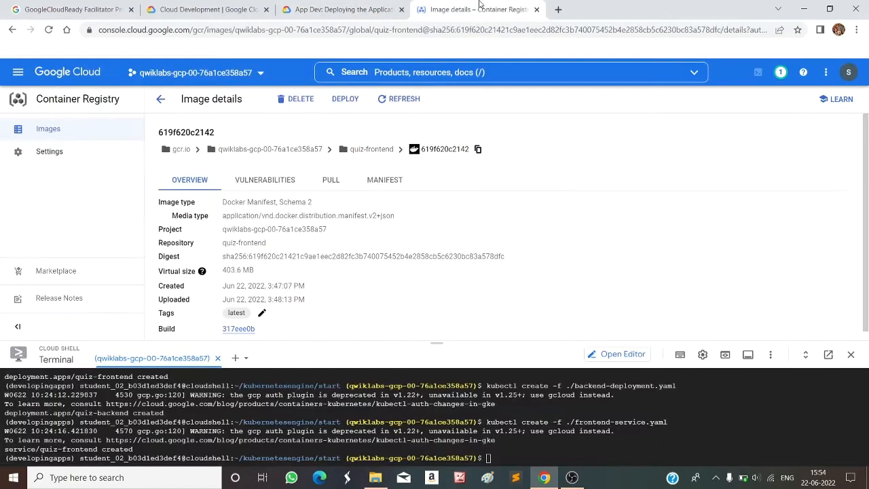
click(18, 72)
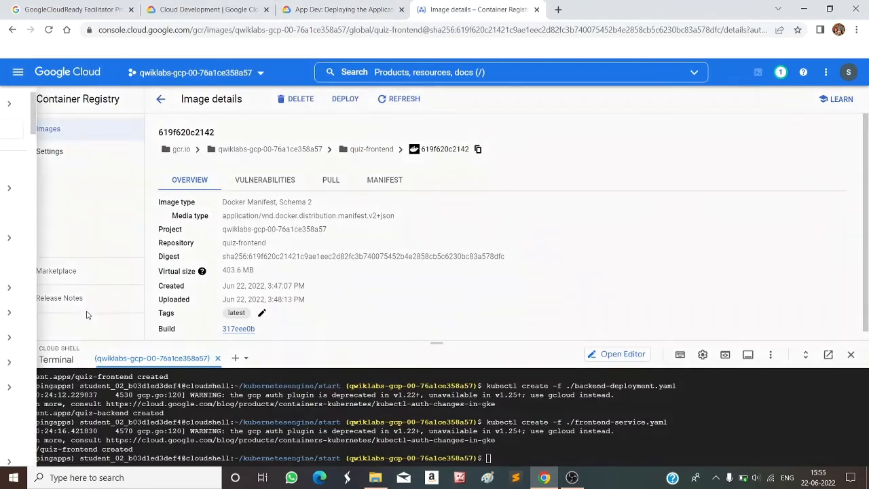
mouse_move(70, 296)
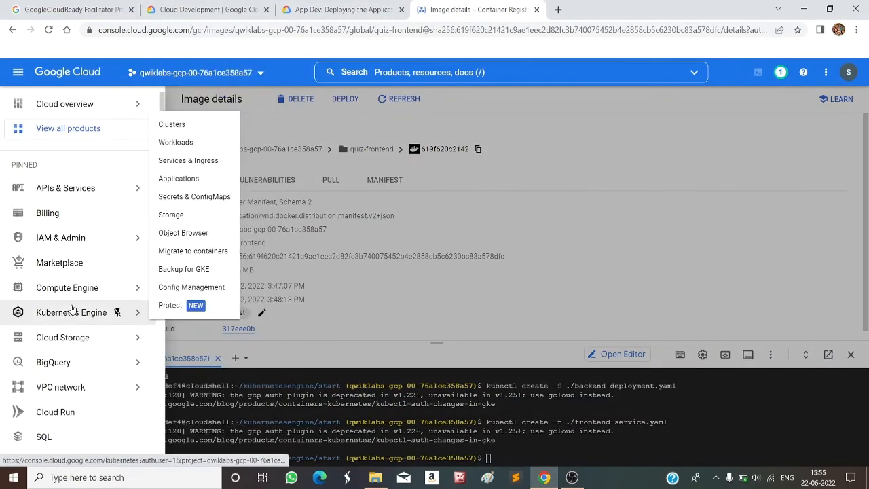
click(175, 142)
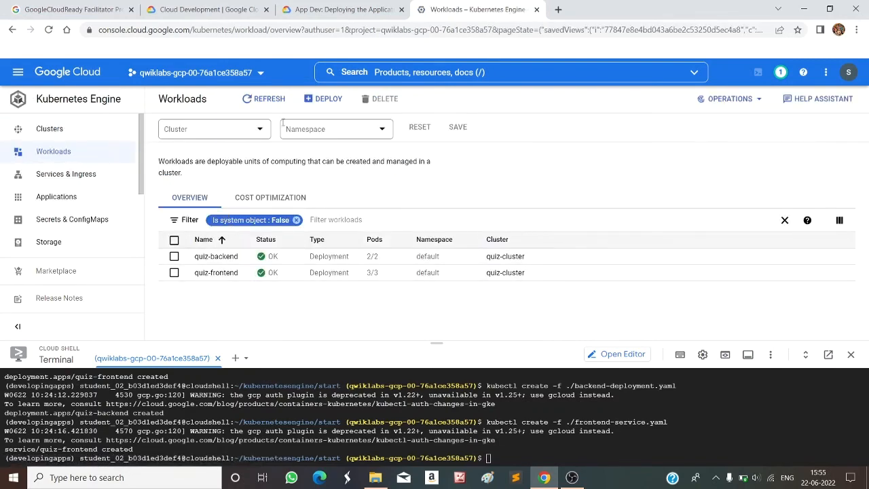
- Read the lab's managed pods and endpoint instructions, and open the quiz-backend deployment's details from the workloads
click(285, 9)
scroll(346, 271, down, 2)
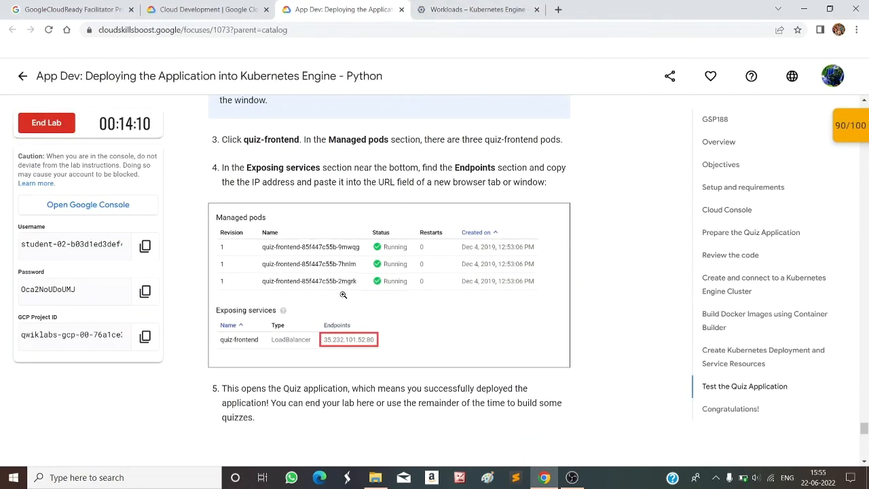
scroll(337, 327, down, 1)
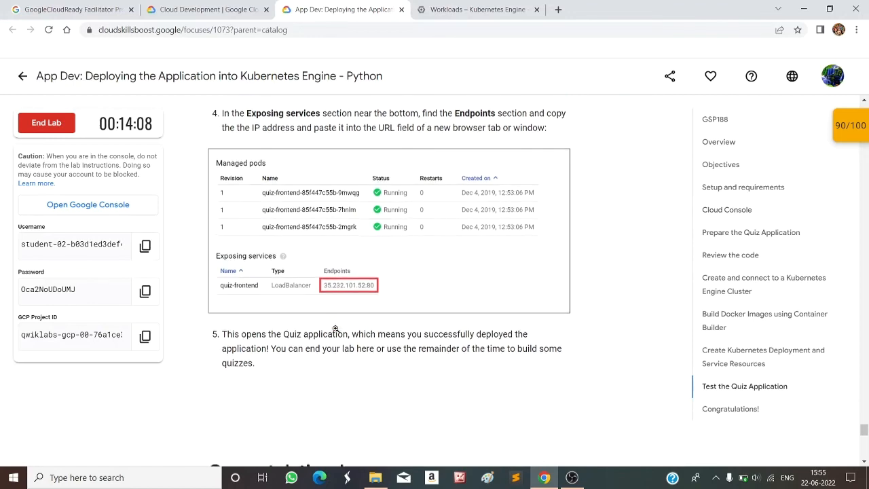
click(473, 11)
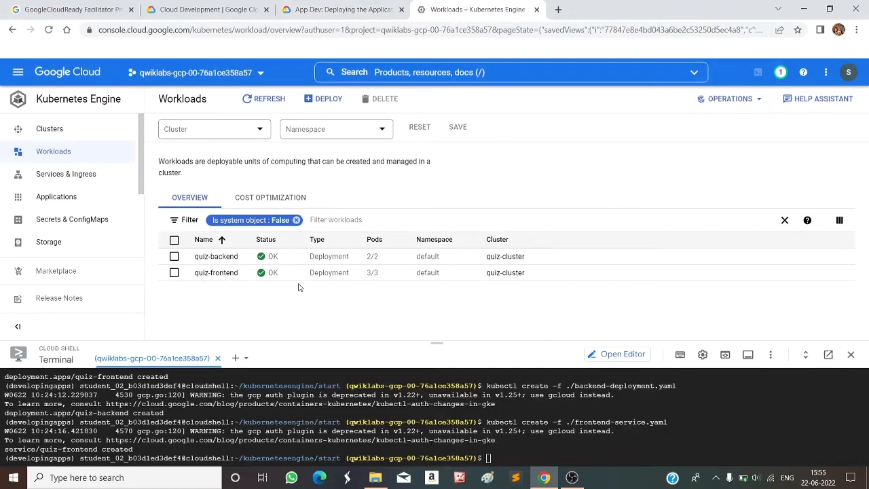
click(217, 257)
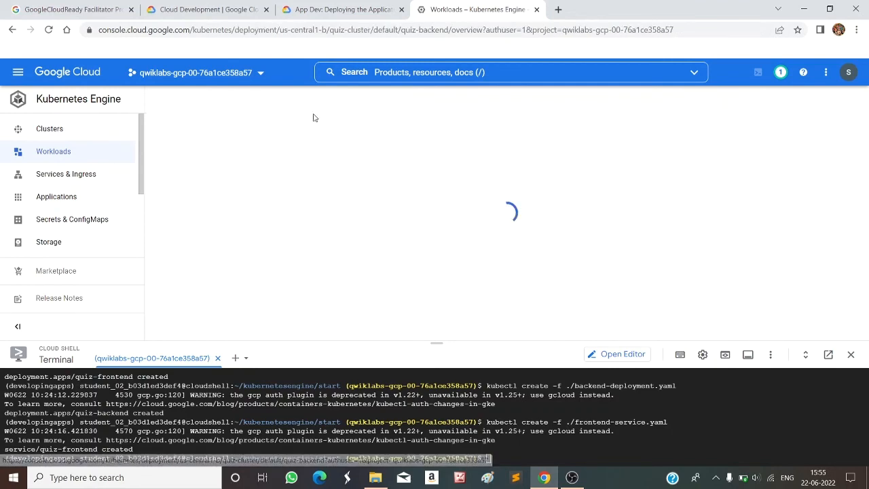
- End the lab from its instructions page and submit a five-star satisfaction rating without comments
click(345, 10)
scroll(322, 233, down, 2)
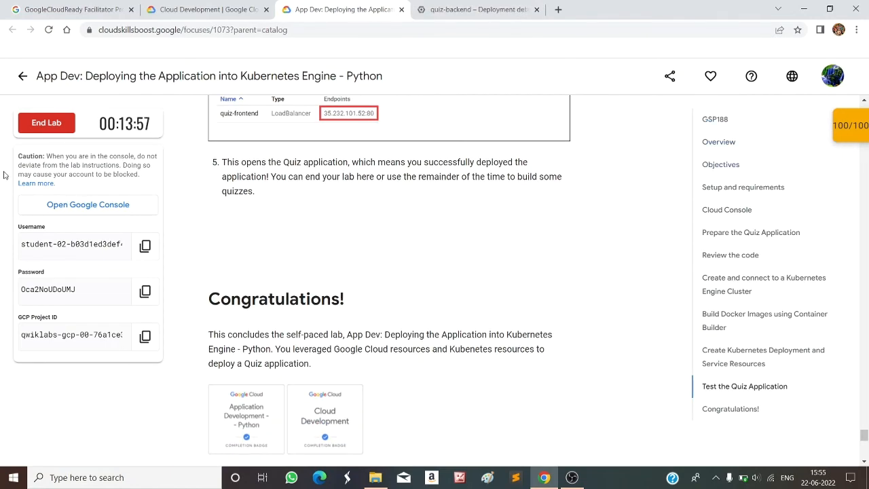
click(65, 130)
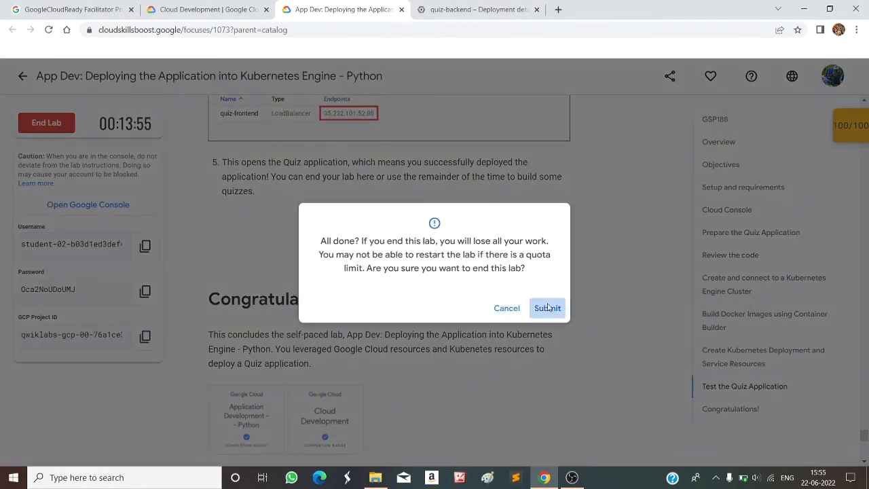
click(547, 308)
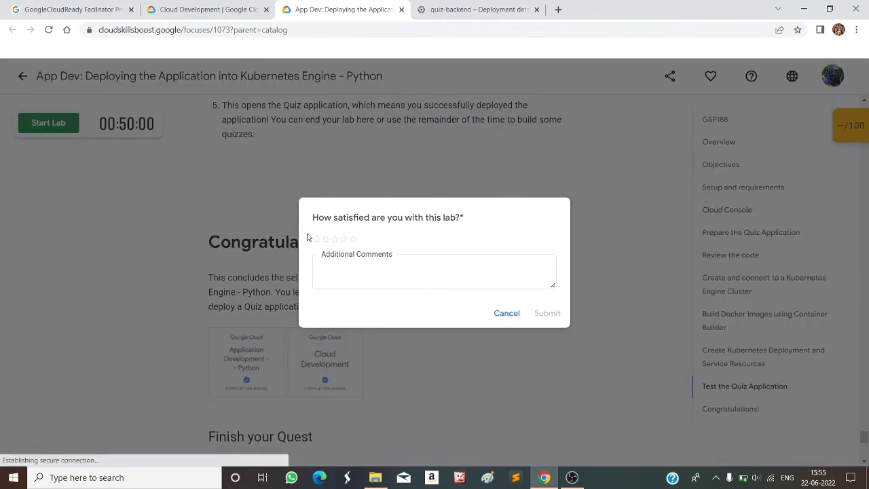
click(353, 239)
click(547, 314)
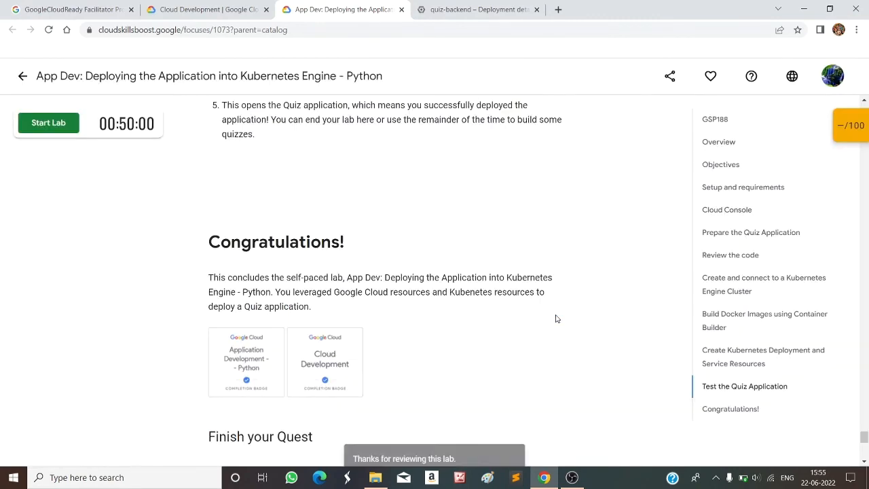